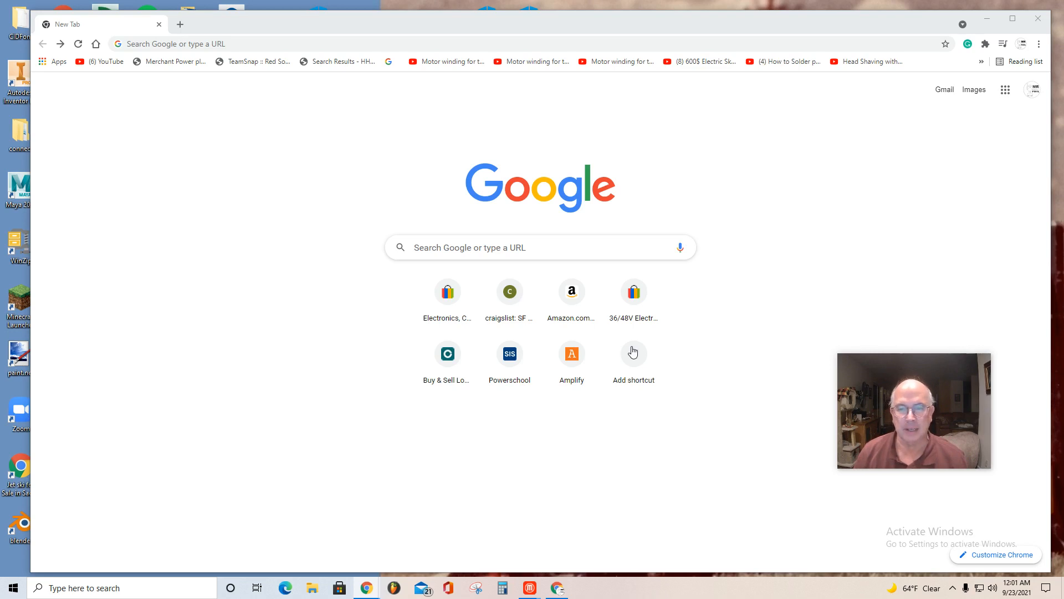
# Step: Open chess board 2.skp in SketchUp Free, reached through a web search for free sketchup
pyautogui.click(593, 250)
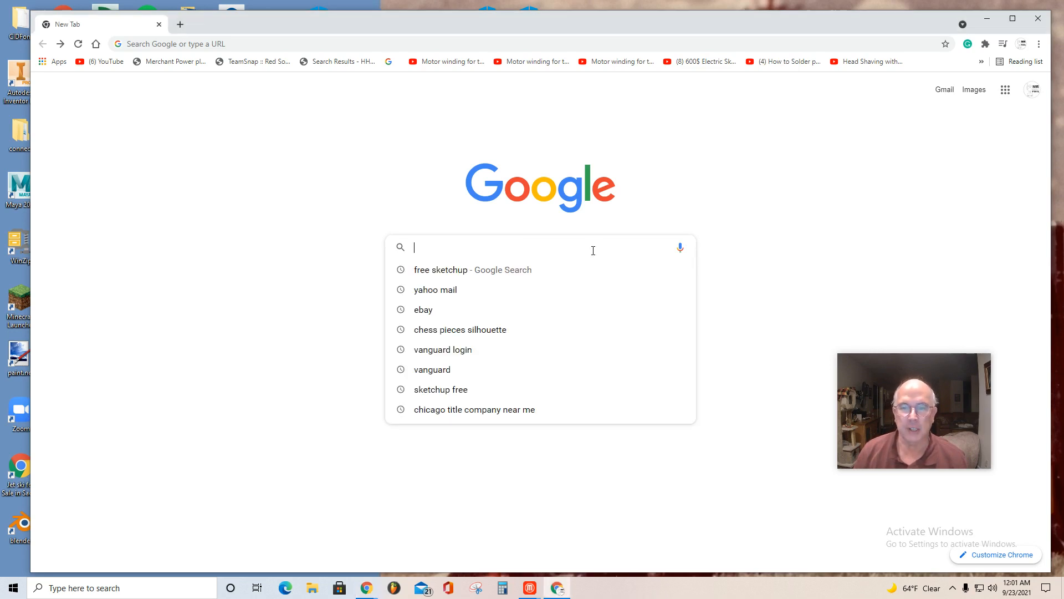
pyautogui.click(459, 272)
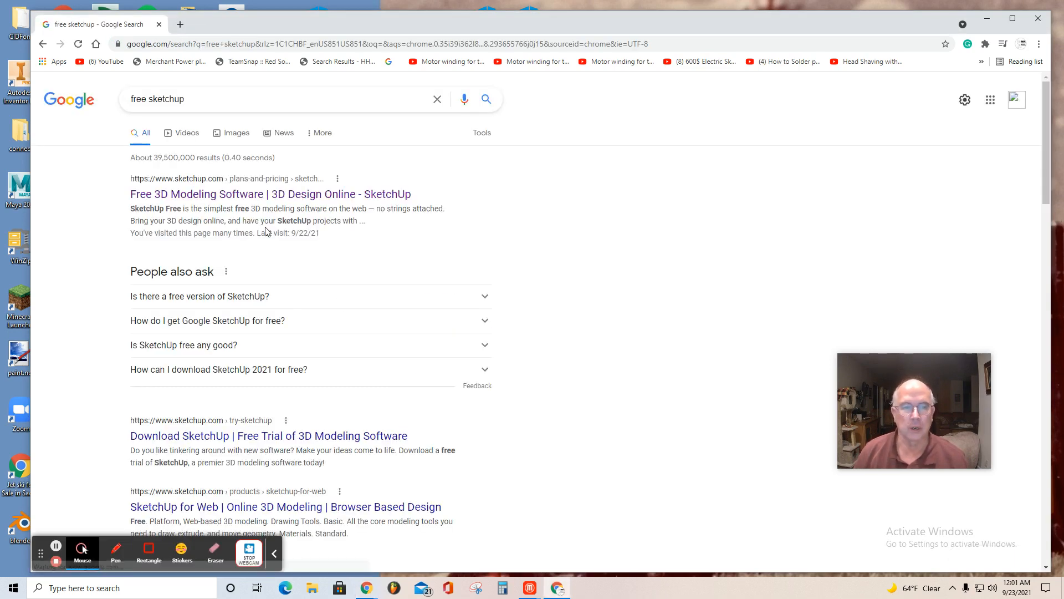
pyautogui.click(248, 194)
pyautogui.click(271, 360)
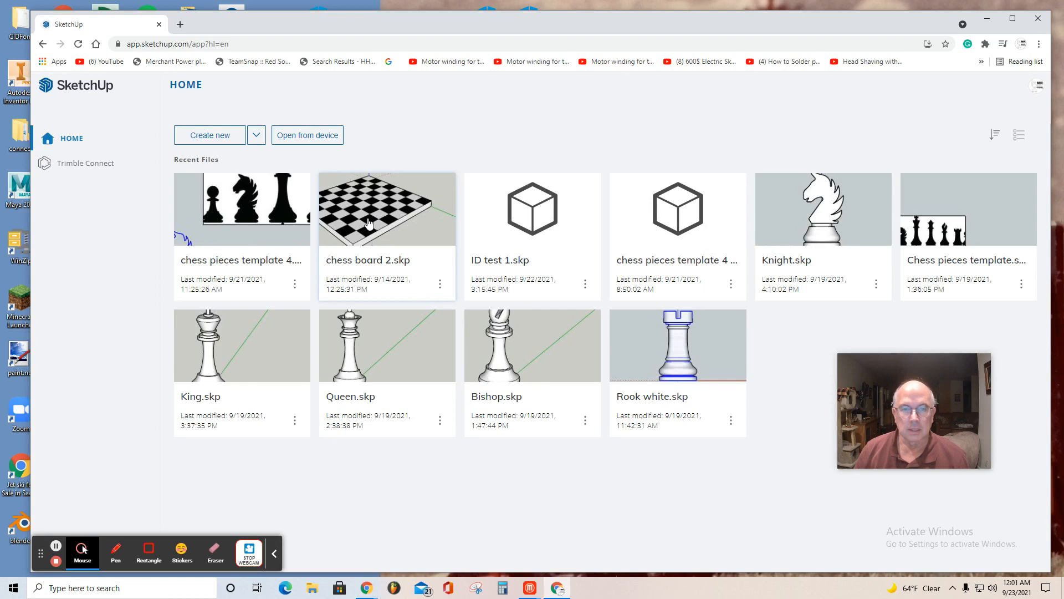
pyautogui.click(440, 285)
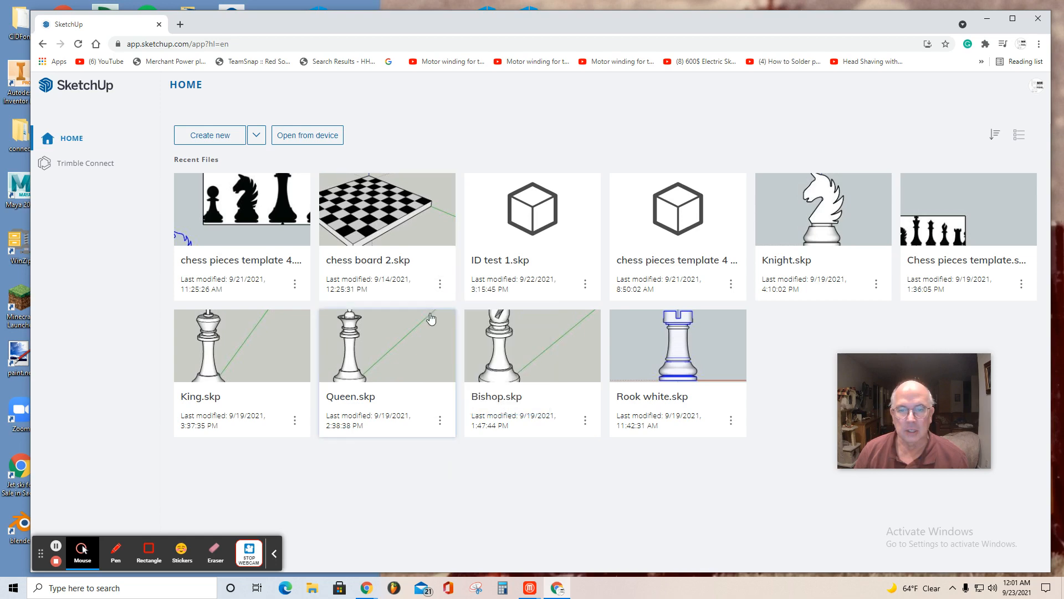
pyautogui.click(388, 232)
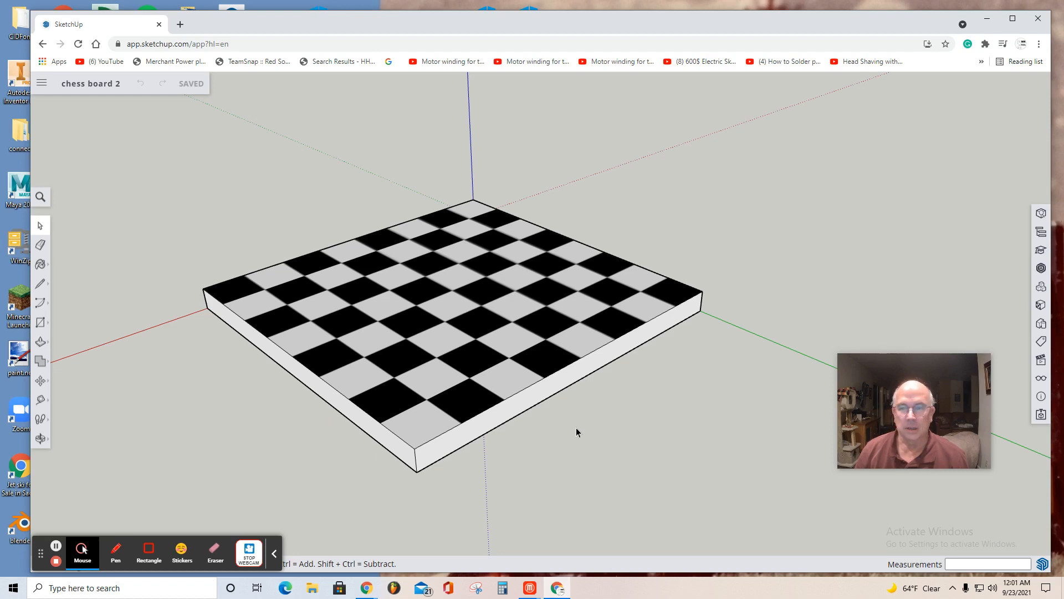
# Step: Show the chess board in the standard front view and display the model's length unit settings
pyautogui.click(1044, 362)
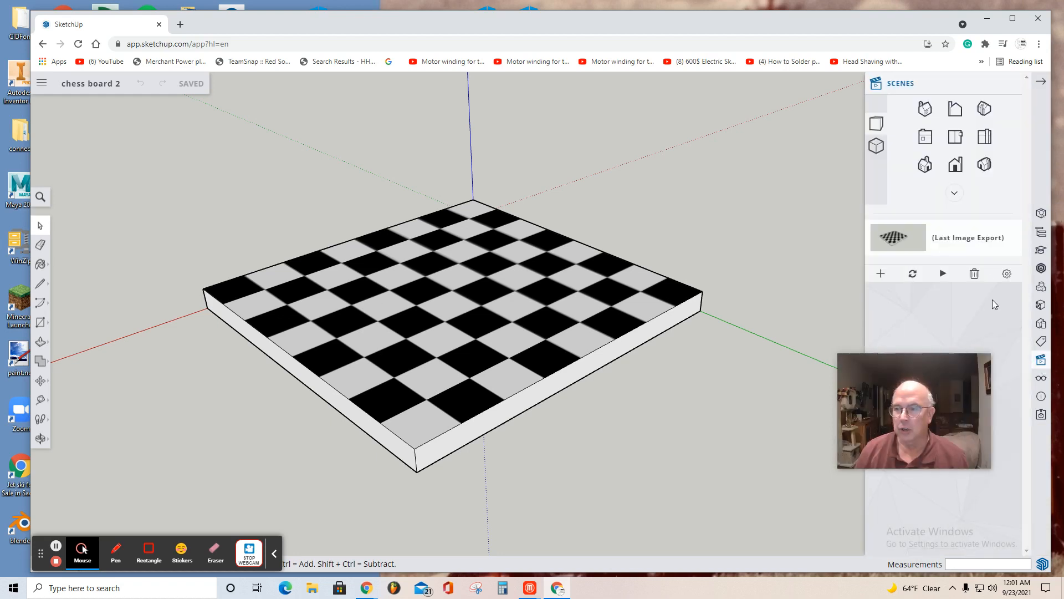
pyautogui.click(877, 147)
pyautogui.click(955, 164)
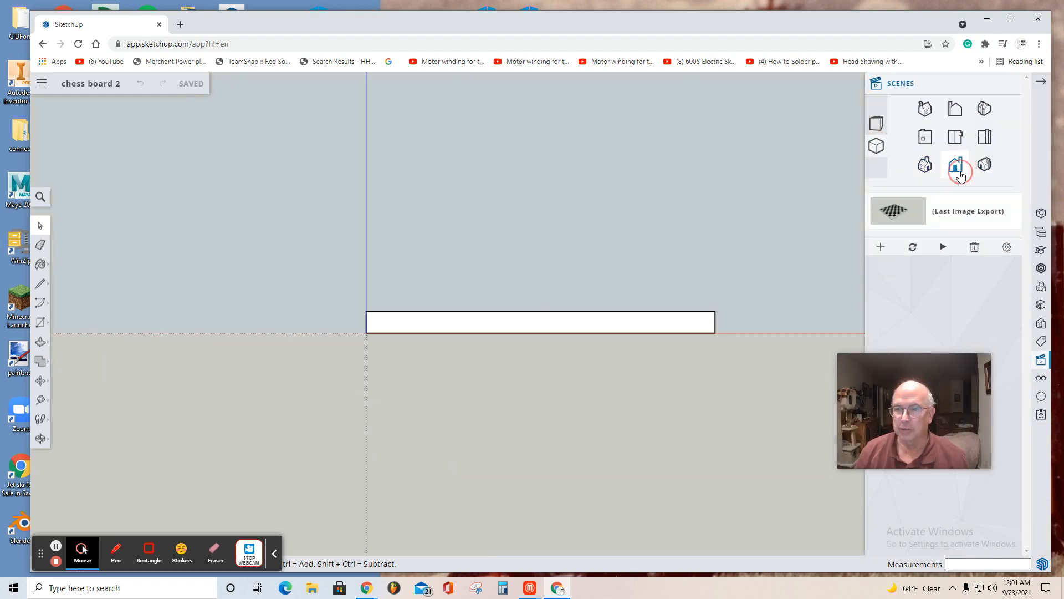
pyautogui.click(1041, 397)
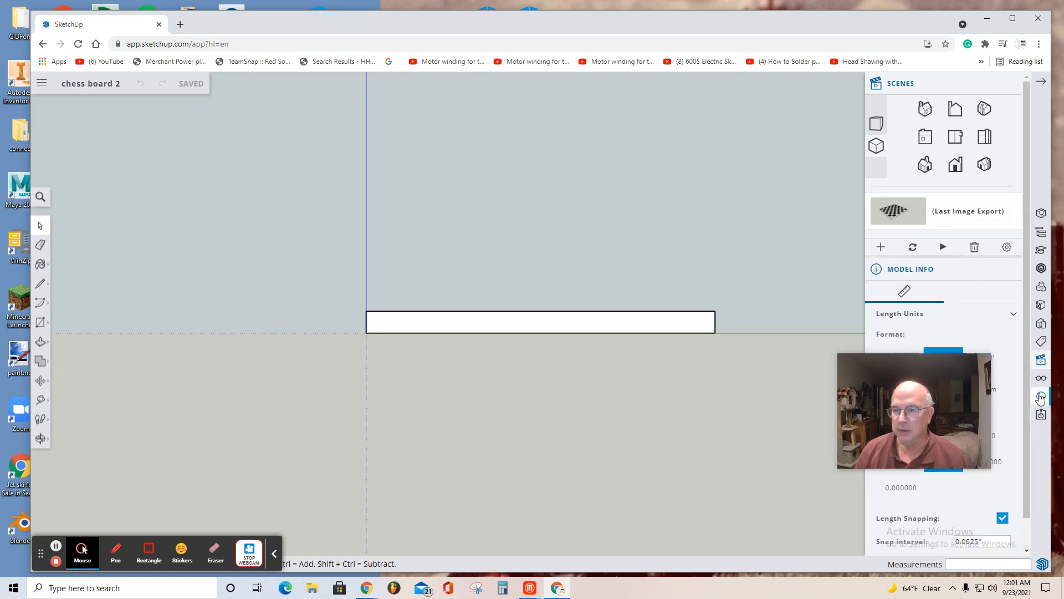
pyautogui.moveTo(963, 388); pyautogui.dragTo(851, 436)
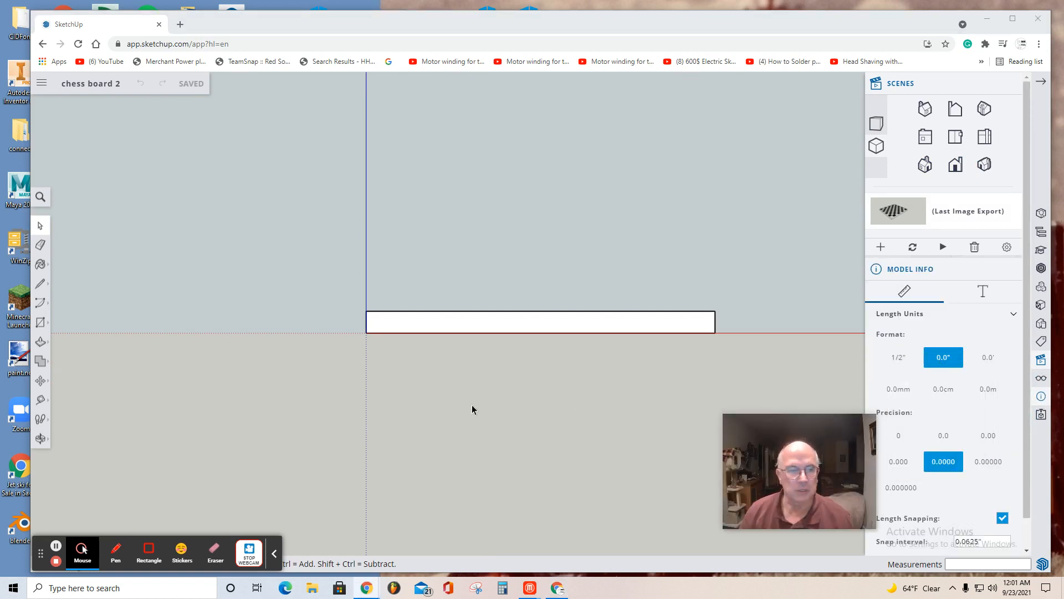
# Step: Import Pawn white.skp from the SketchUp project on Trimble Connect into the chess board model
pyautogui.click(41, 83)
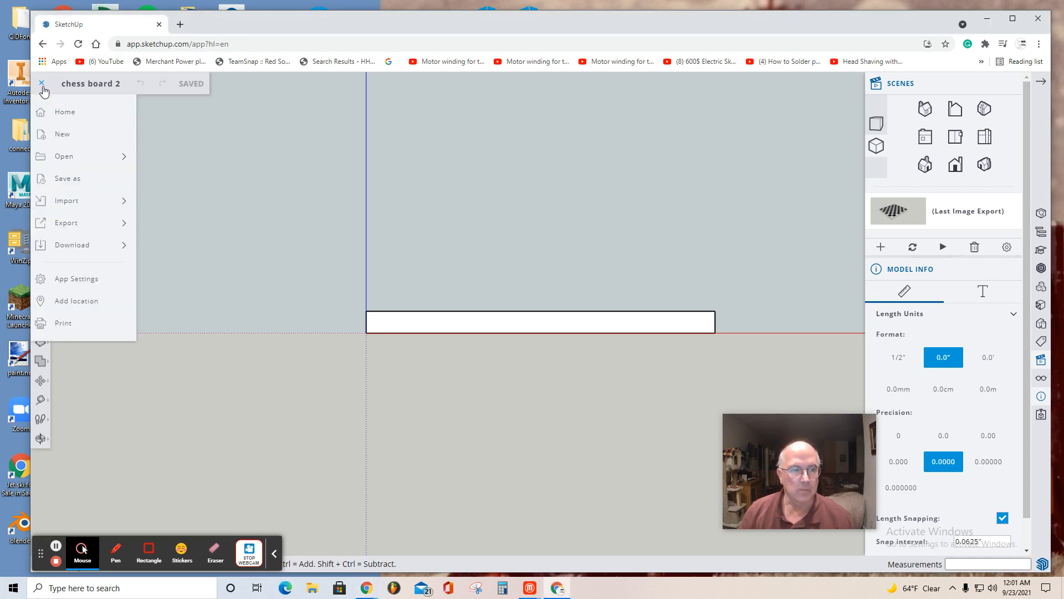
pyautogui.click(69, 200)
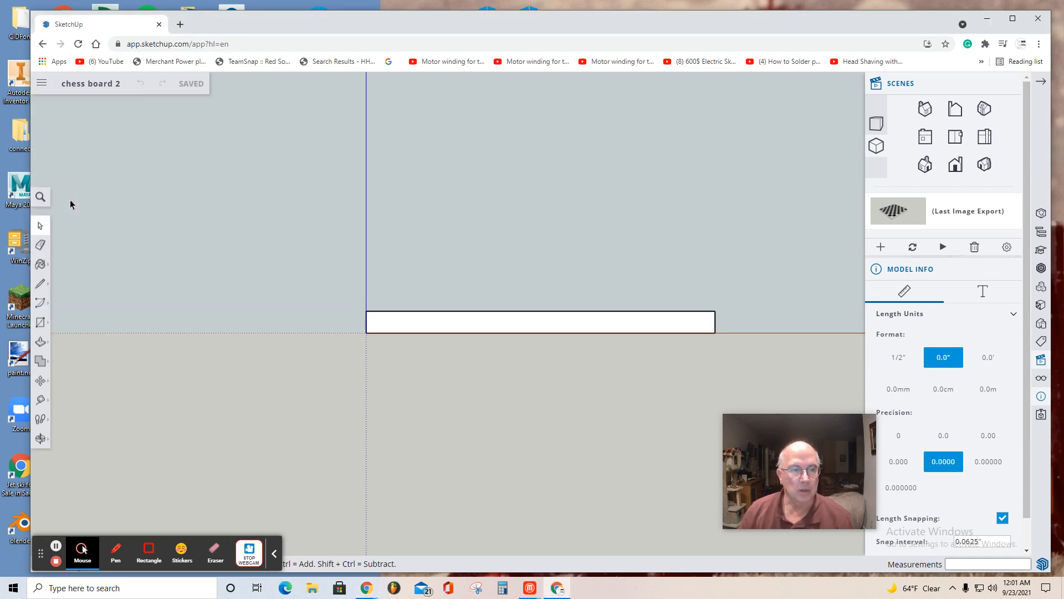
pyautogui.click(44, 86)
pyautogui.moveTo(72, 207)
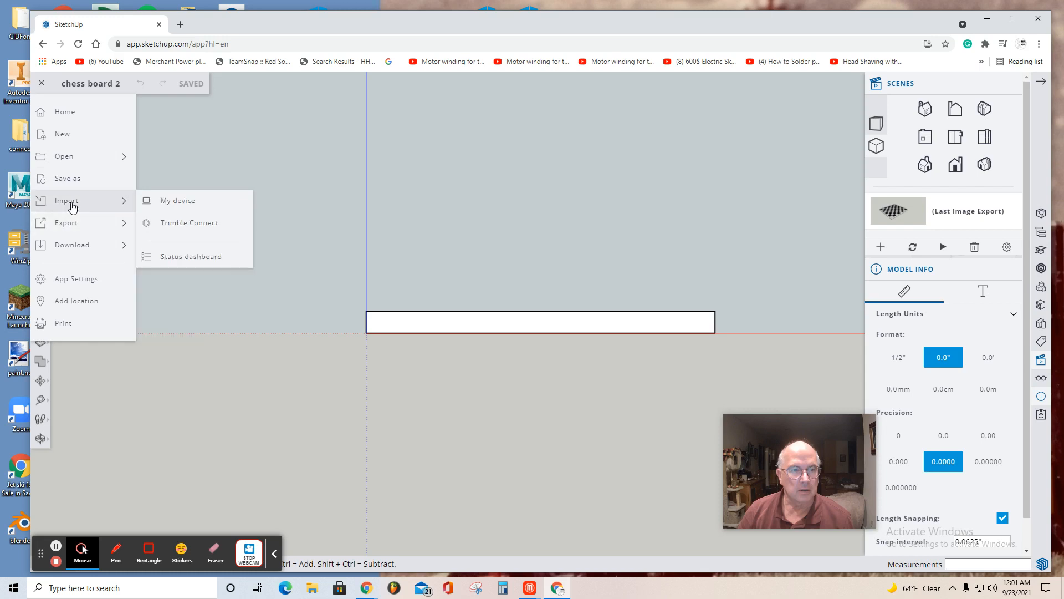
pyautogui.click(187, 224)
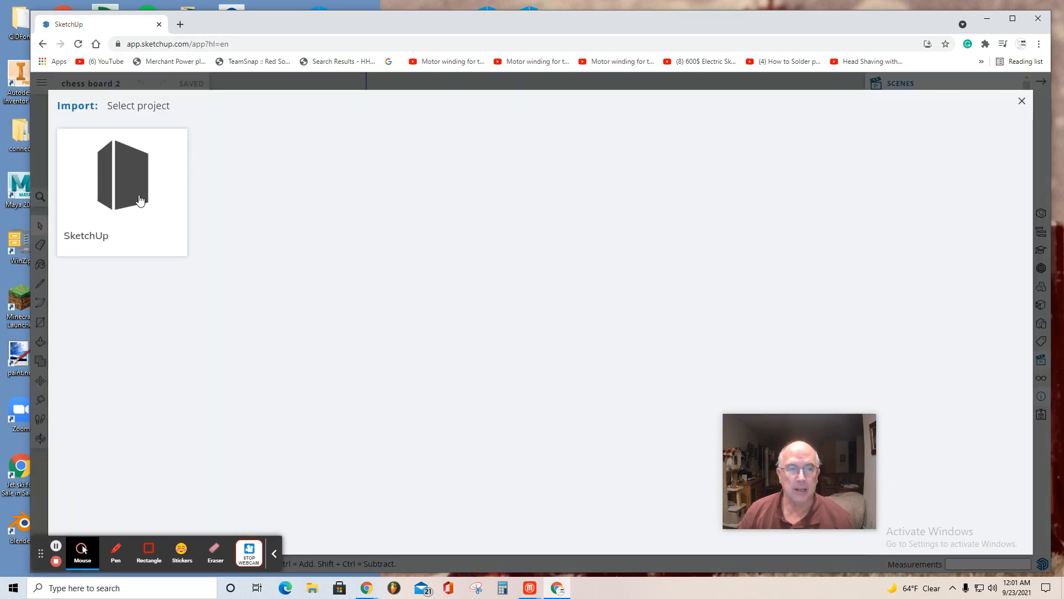
pyautogui.click(142, 200)
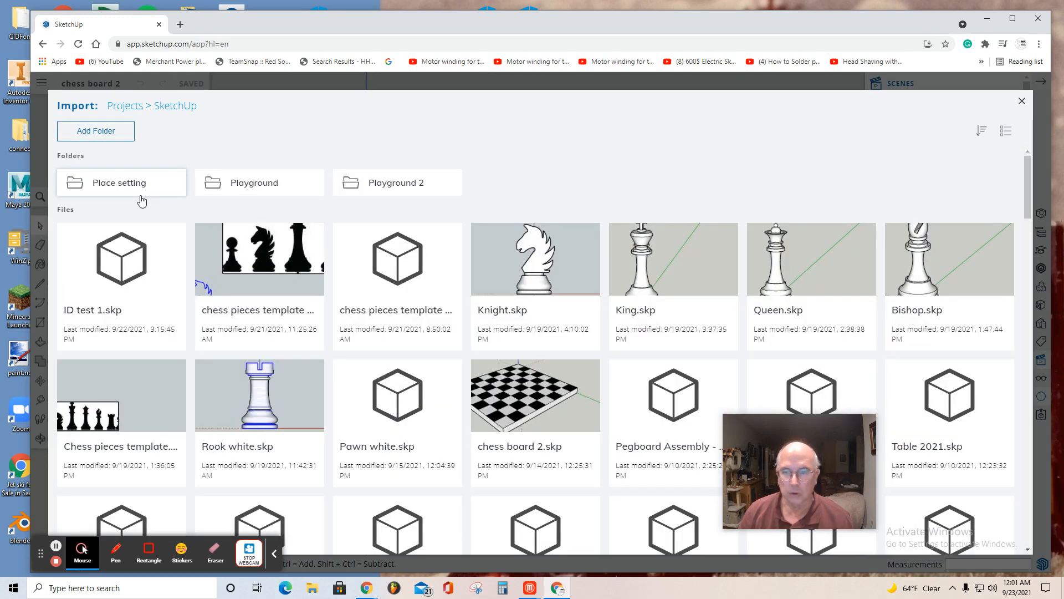
pyautogui.click(399, 413)
pyautogui.click(531, 399)
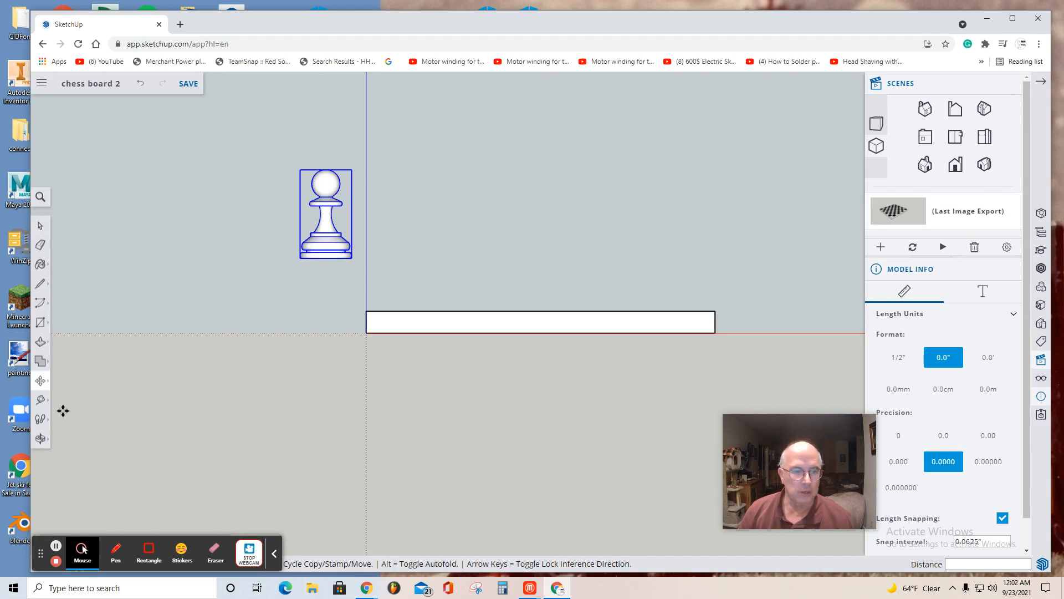
# Step: Scale the imported pawn uniformly to 0.50 about its opposite corner
pyautogui.click(41, 381)
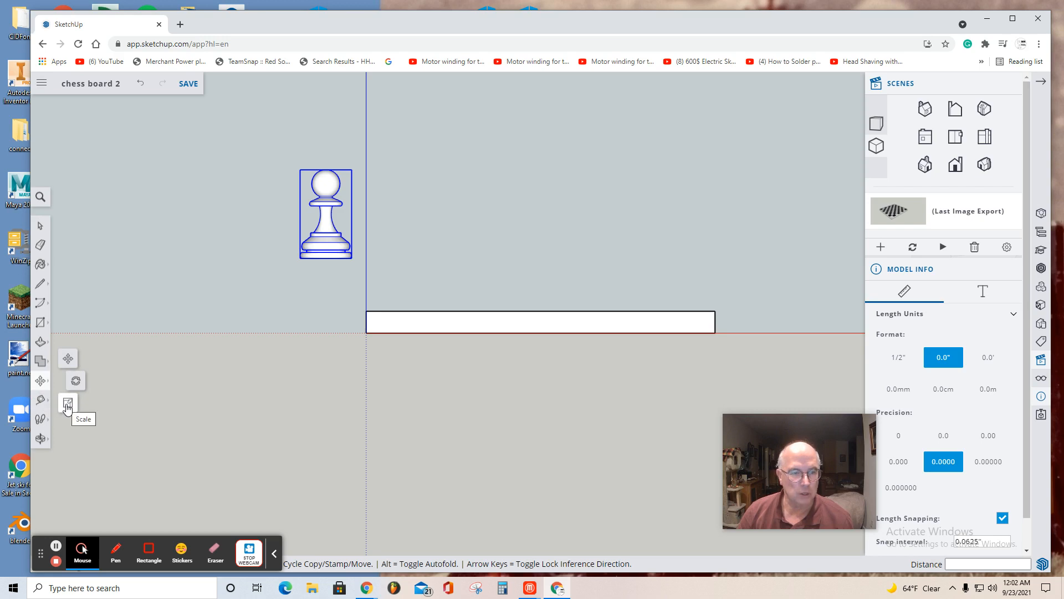
pyautogui.click(67, 407)
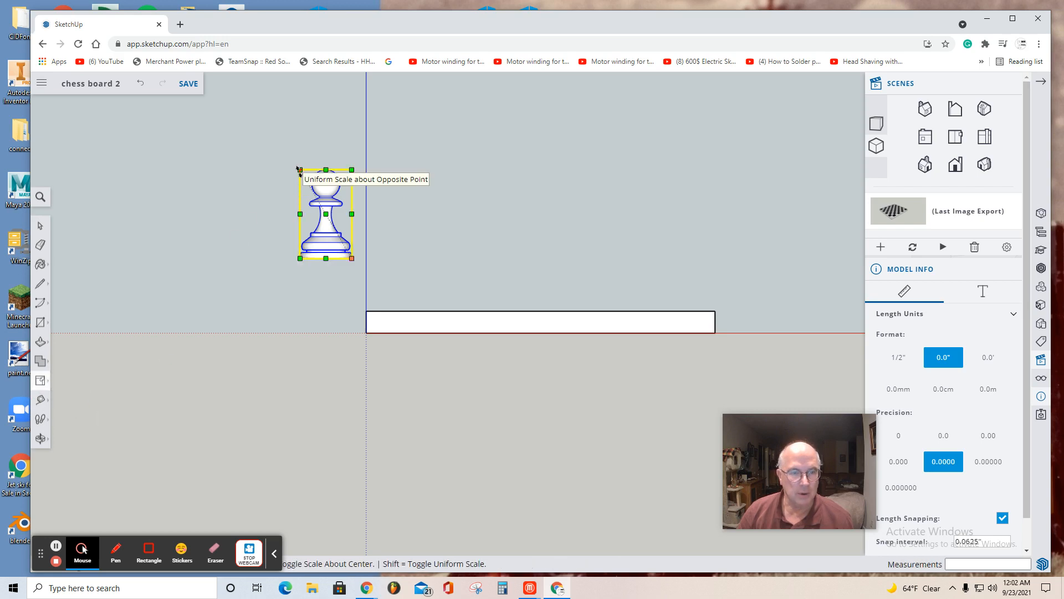
pyautogui.moveTo(300, 170); pyautogui.dragTo(319, 219)
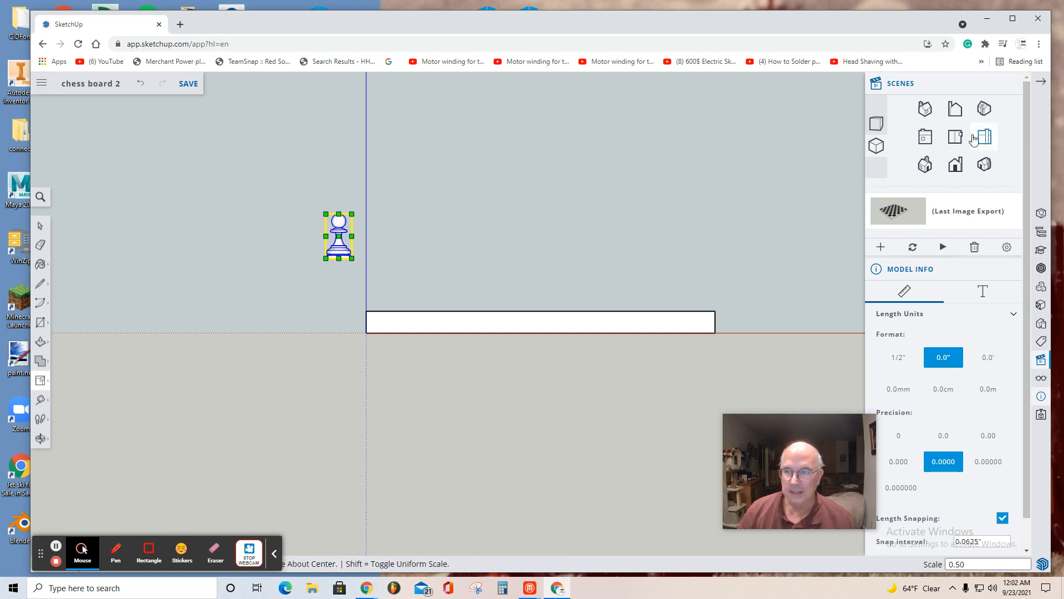
# Step: In top view, move the pawn about 12.4 inches along the board's side to line up with the second row from the far edge
pyautogui.click(955, 137)
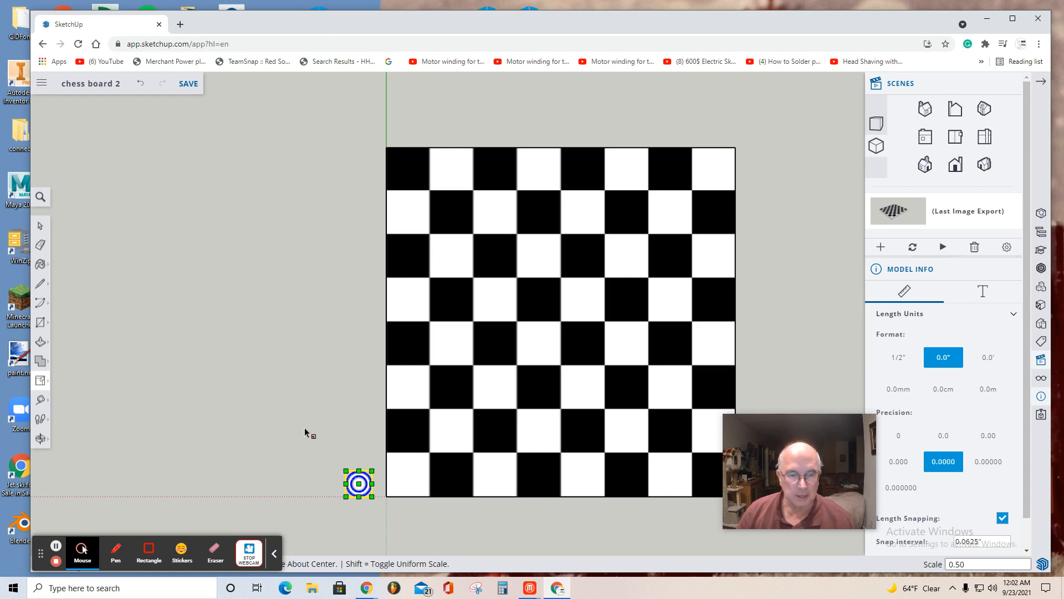
pyautogui.click(39, 383)
pyautogui.click(68, 358)
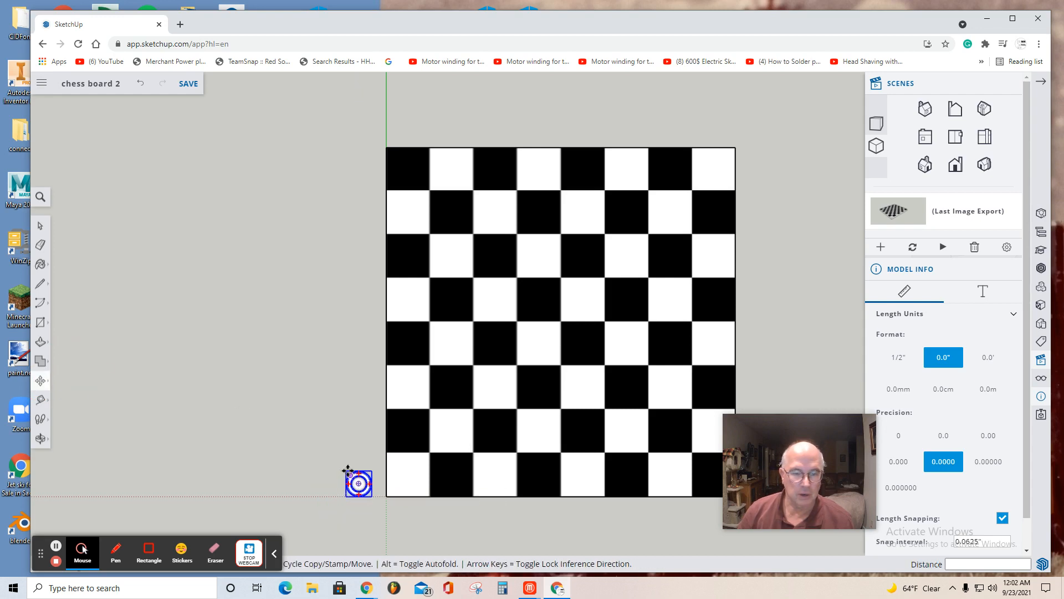
pyautogui.moveTo(344, 472); pyautogui.dragTo(355, 202)
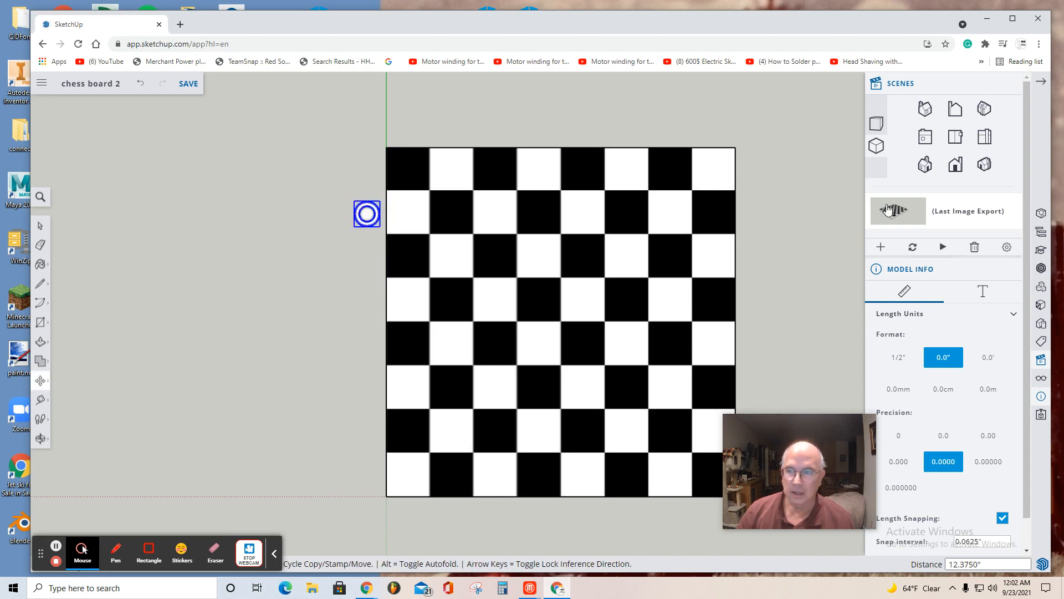
# Step: In front view, move the pawn over the first square and down so its base rests on the board's top surface
pyautogui.click(955, 164)
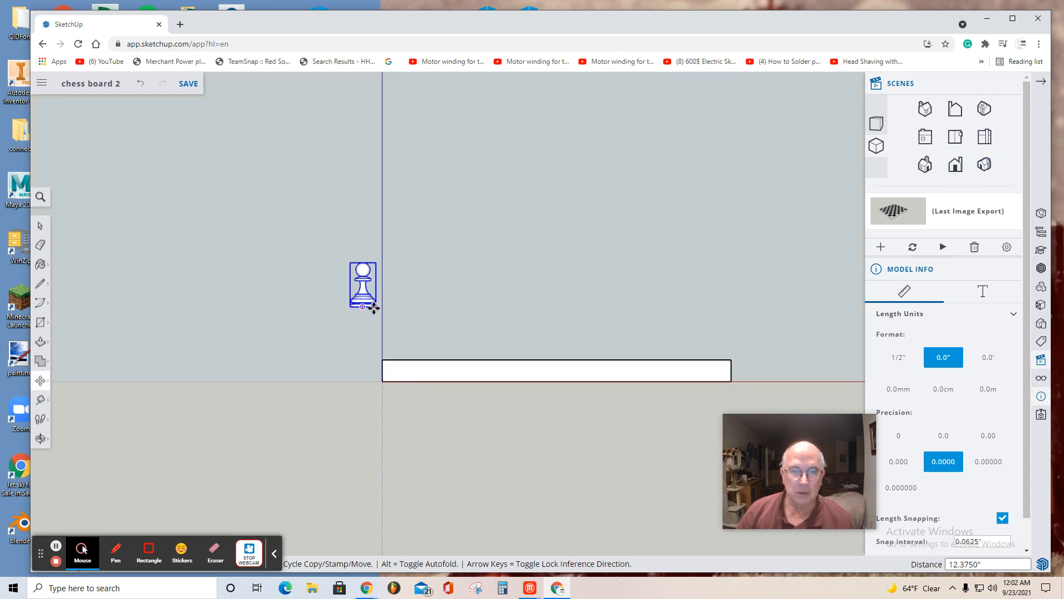
pyautogui.moveTo(374, 308); pyautogui.dragTo(396, 349)
pyautogui.scroll(5, 404, 359)
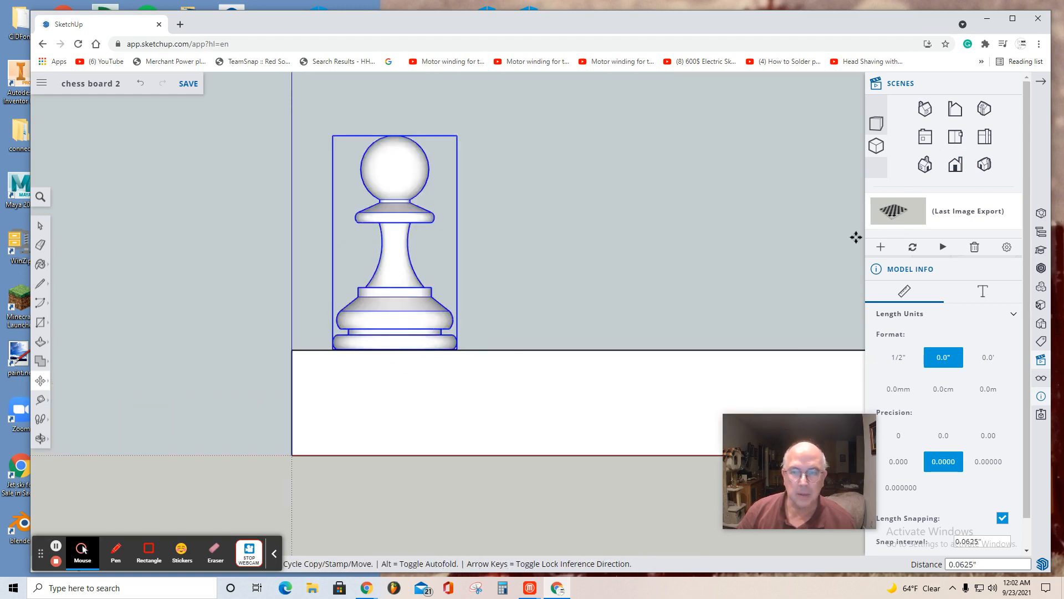
# Step: In top view, place a copy of the pawn on the adjacent black square, second in the same row
pyautogui.click(954, 136)
pyautogui.scroll(-3, 564, 326)
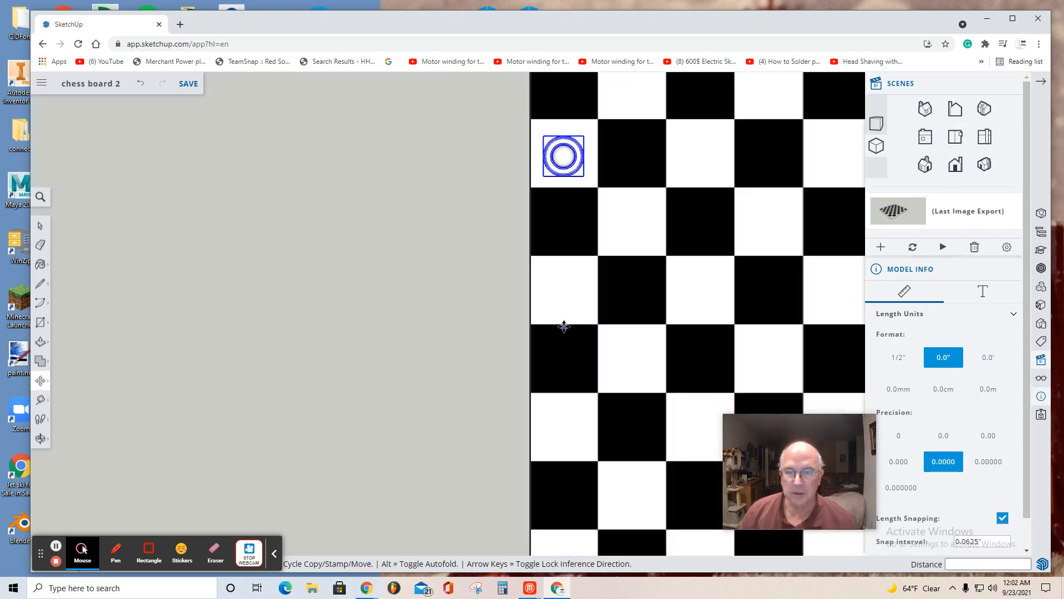
pyautogui.scroll(-1, 564, 326)
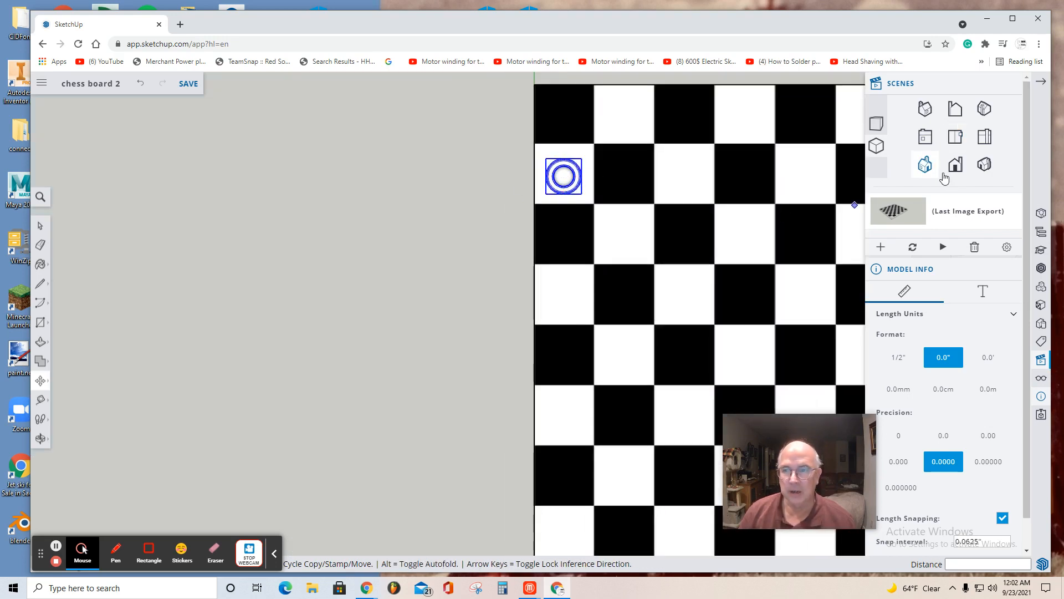
pyautogui.scroll(-2, 460, 263)
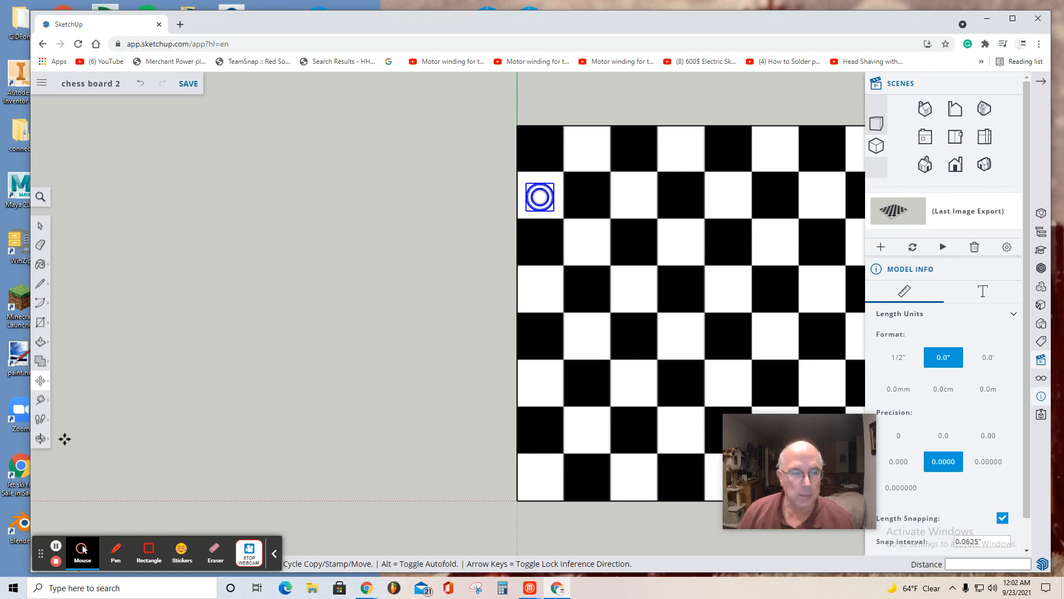
pyautogui.click(42, 444)
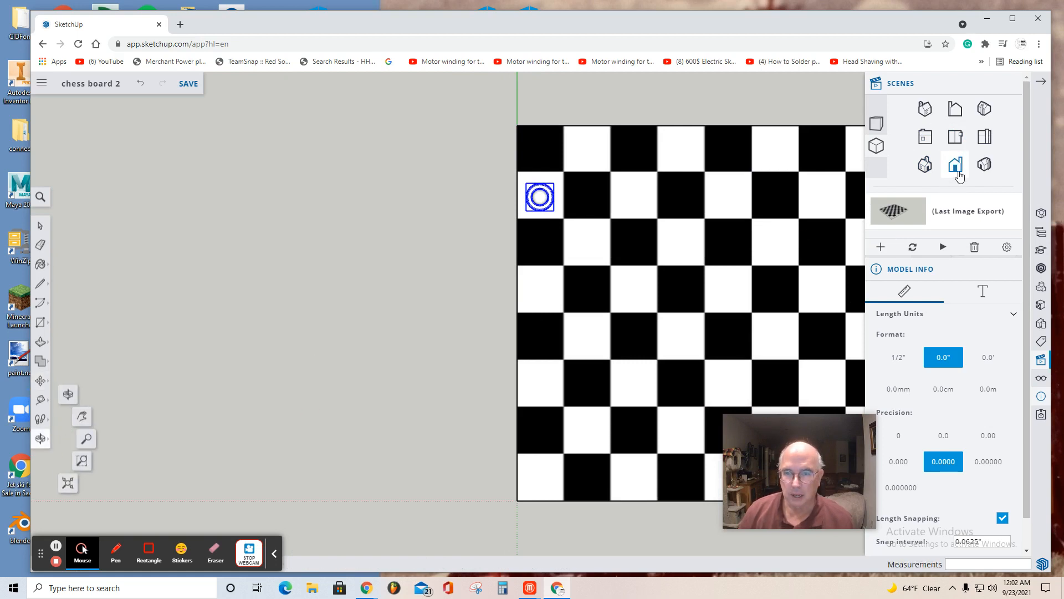
pyautogui.click(41, 225)
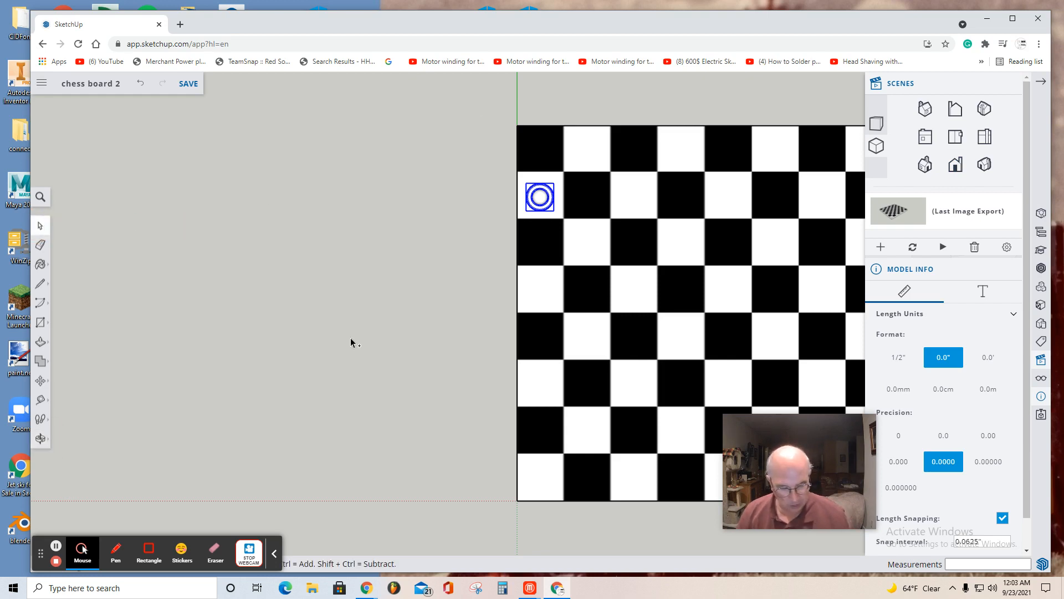
pyautogui.hotkey('ctrl', 'v')
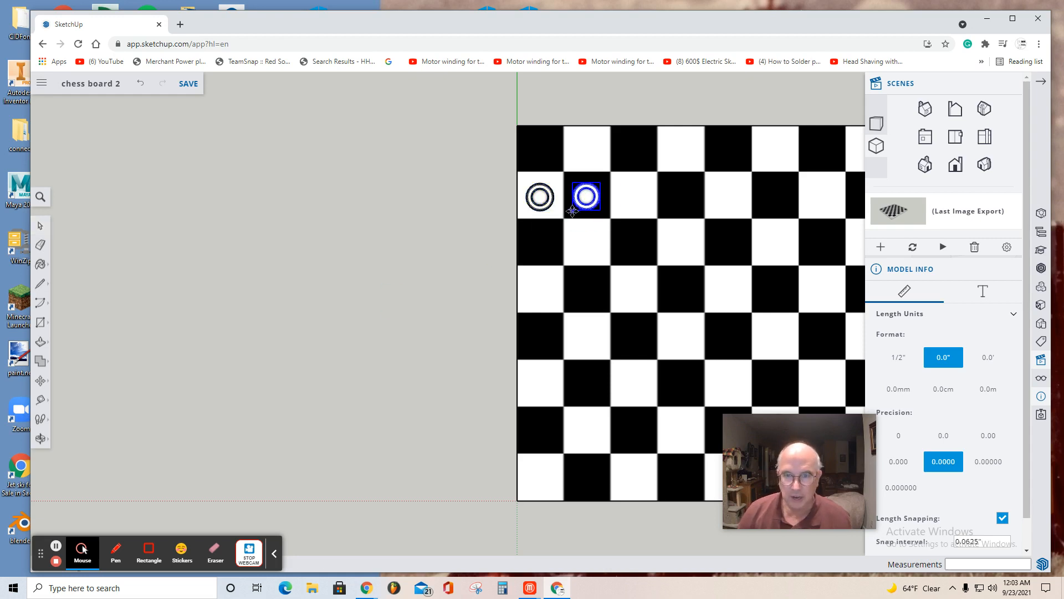
pyautogui.click(572, 210)
pyautogui.press('m')
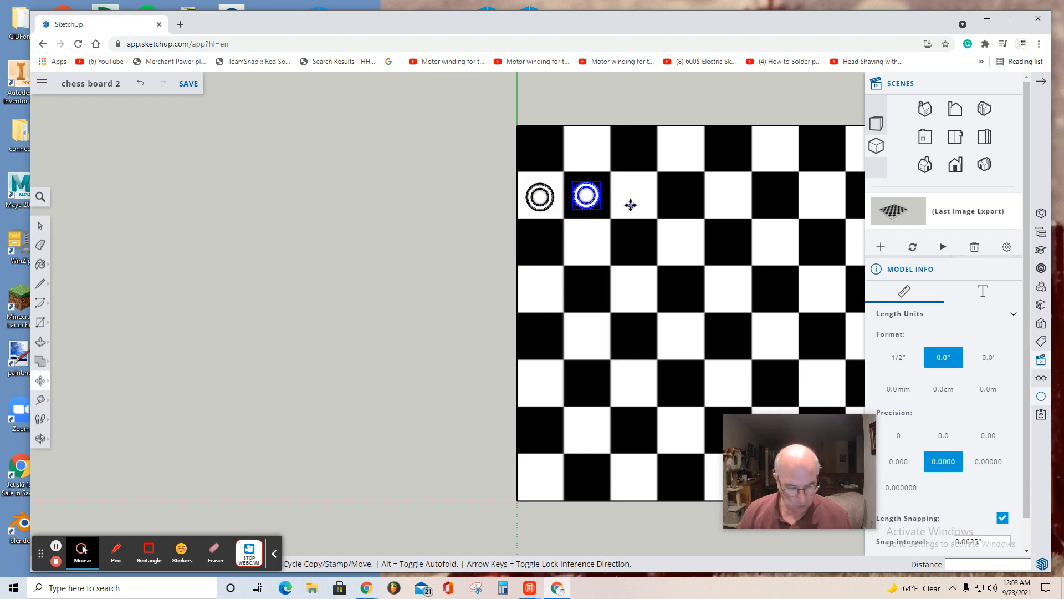
# Step: Paste two more pawns onto the third and fourth squares of the same row
pyautogui.hotkey('ctrl', 'v')
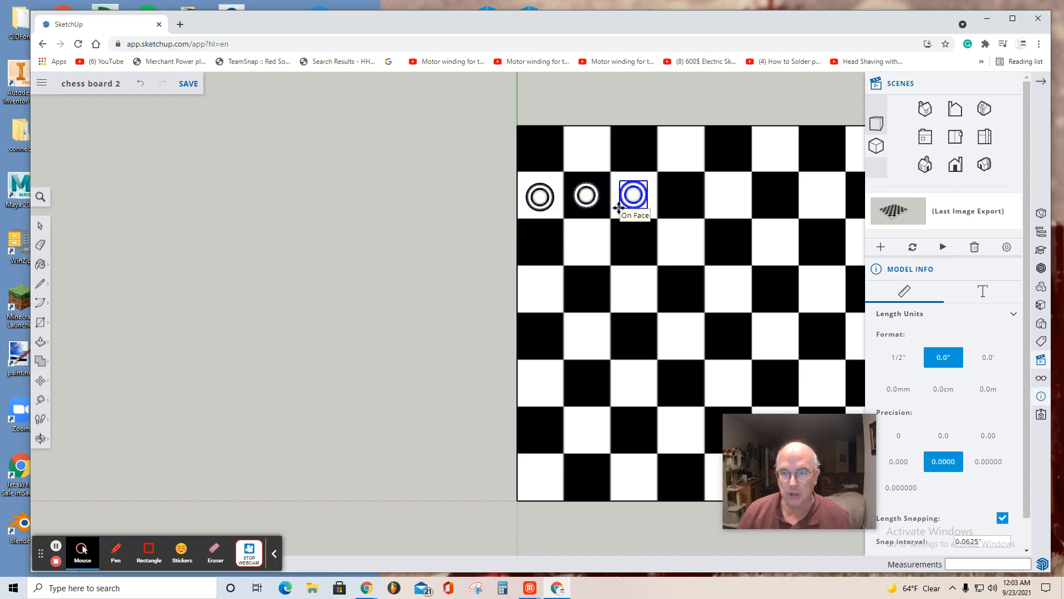
pyautogui.click(619, 208)
pyautogui.press('m')
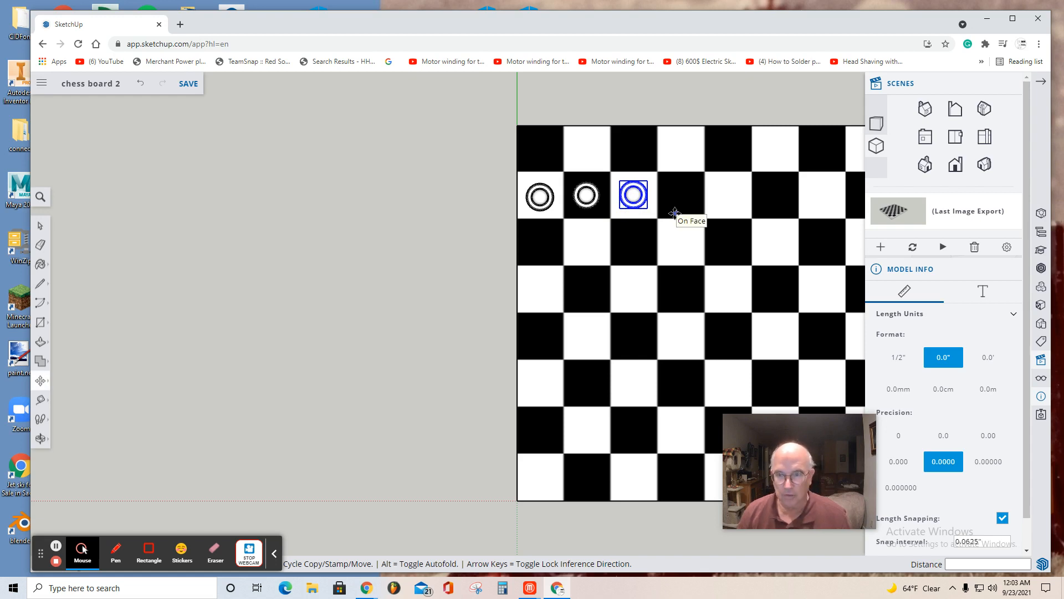
pyautogui.hotkey('ctrl', 'v')
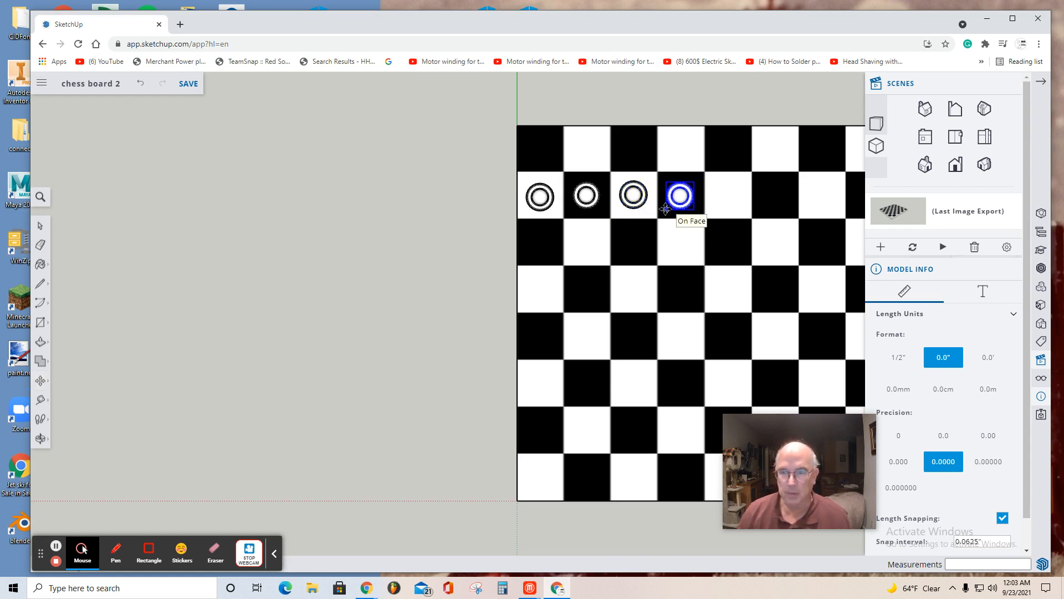
pyautogui.click(666, 209)
pyautogui.press('m')
pyautogui.scroll(2, 599, 258)
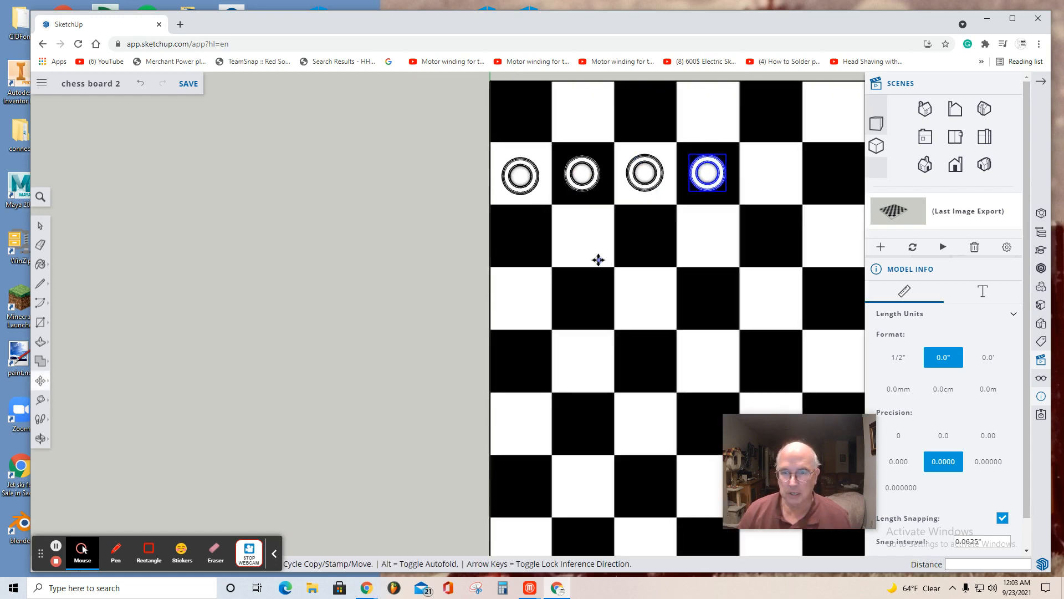
pyautogui.scroll(-2, 599, 260)
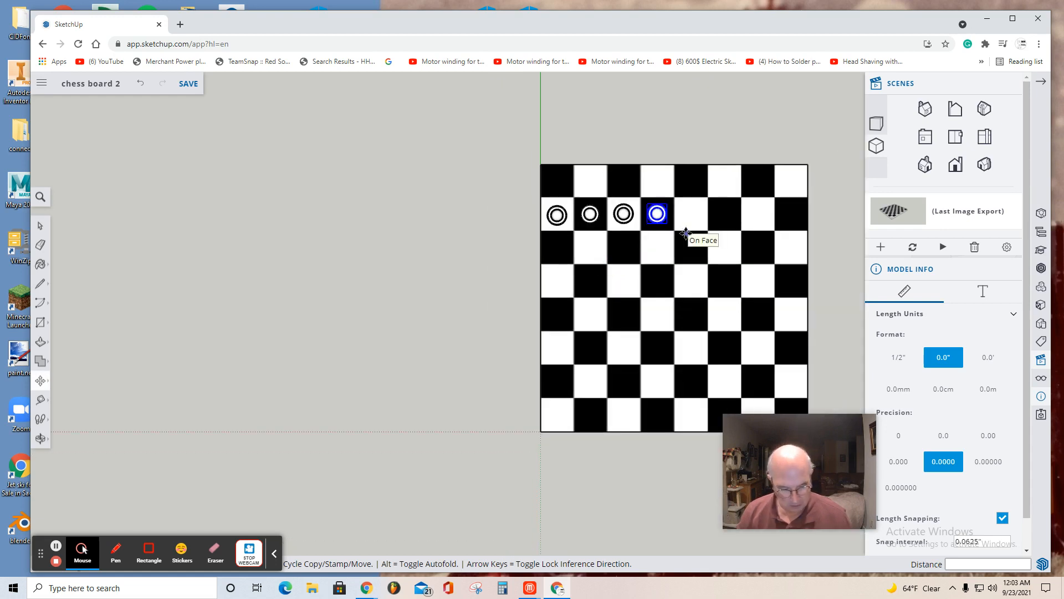
# Step: Paste four more pawns onto the fifth, sixth, seventh and eighth squares of the same row
pyautogui.hotkey('ctrl', 'v')
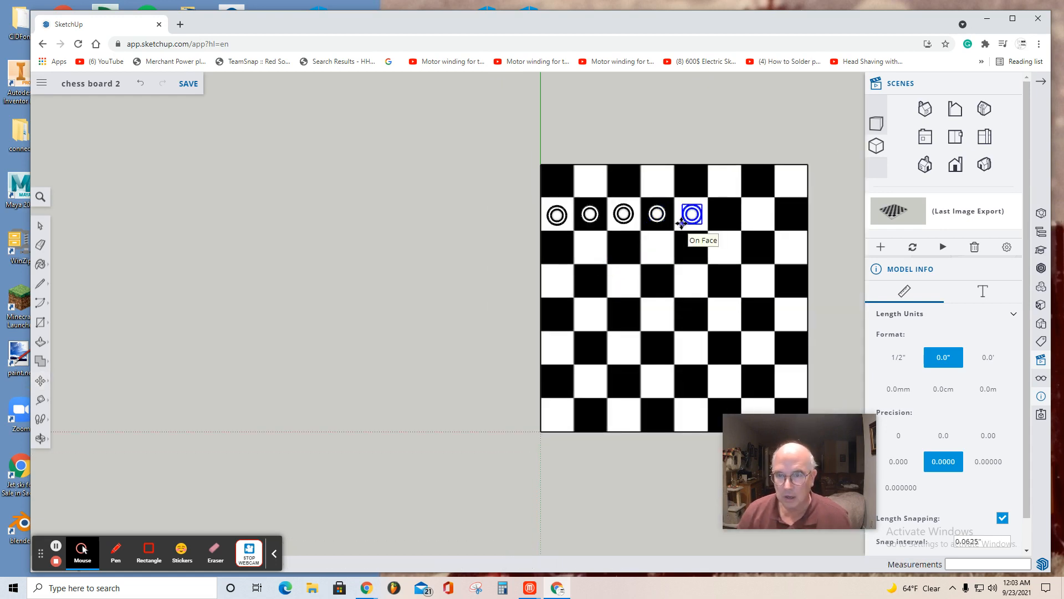
pyautogui.click(683, 222)
pyautogui.hotkey('ctrl', 'v')
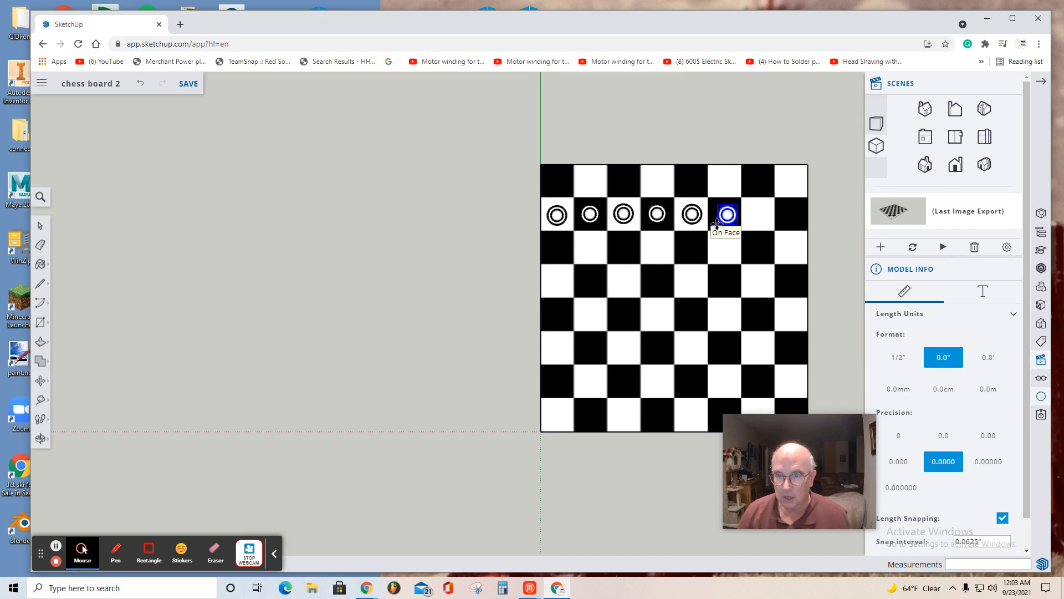
pyautogui.click(715, 222)
pyautogui.press('m')
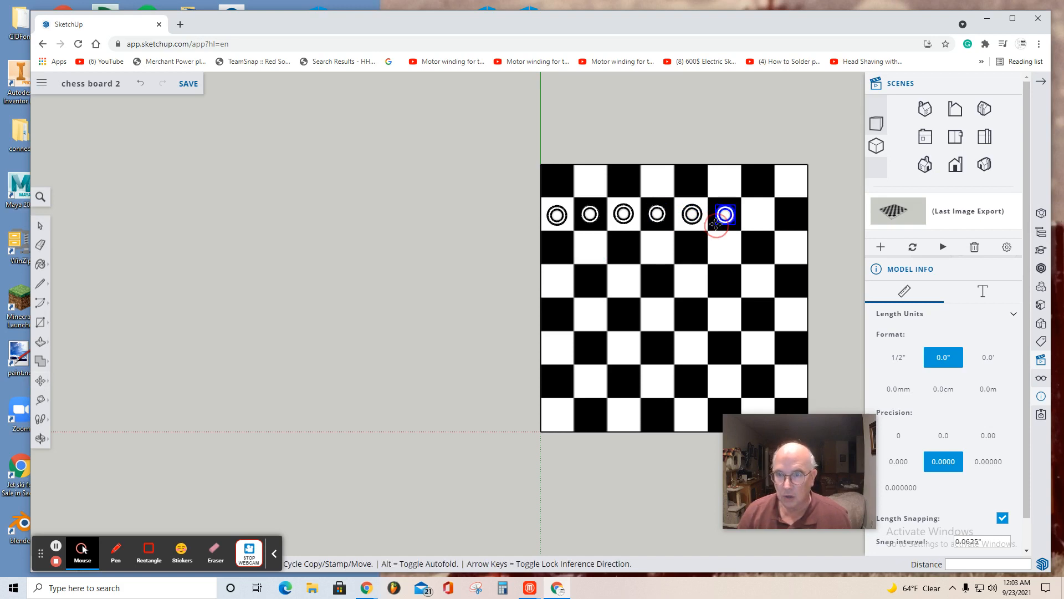
pyautogui.hotkey('ctrl', 'v')
pyautogui.click(748, 224)
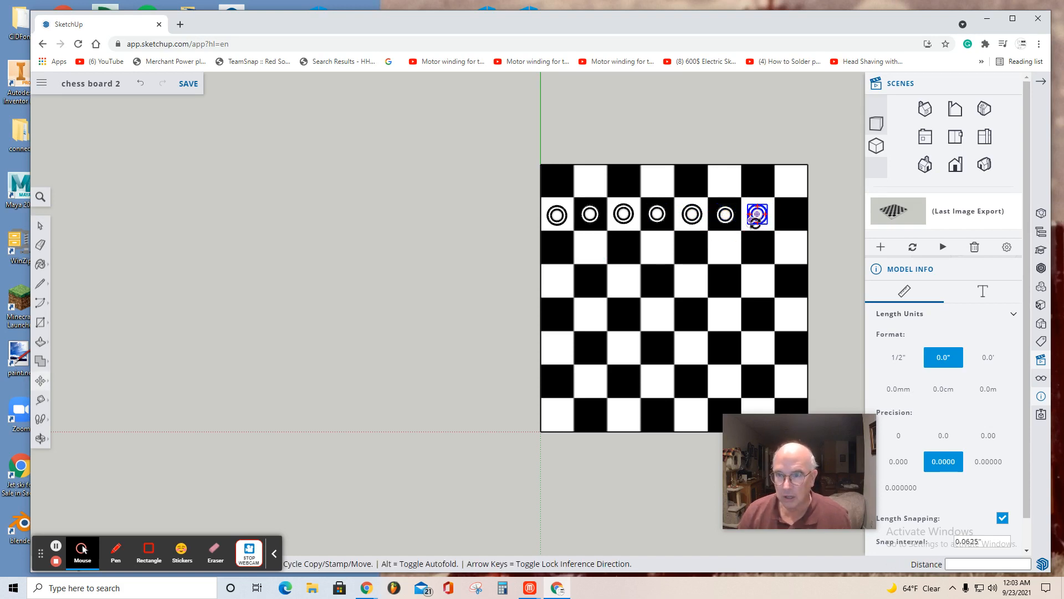
pyautogui.hotkey('ctrl', 'v')
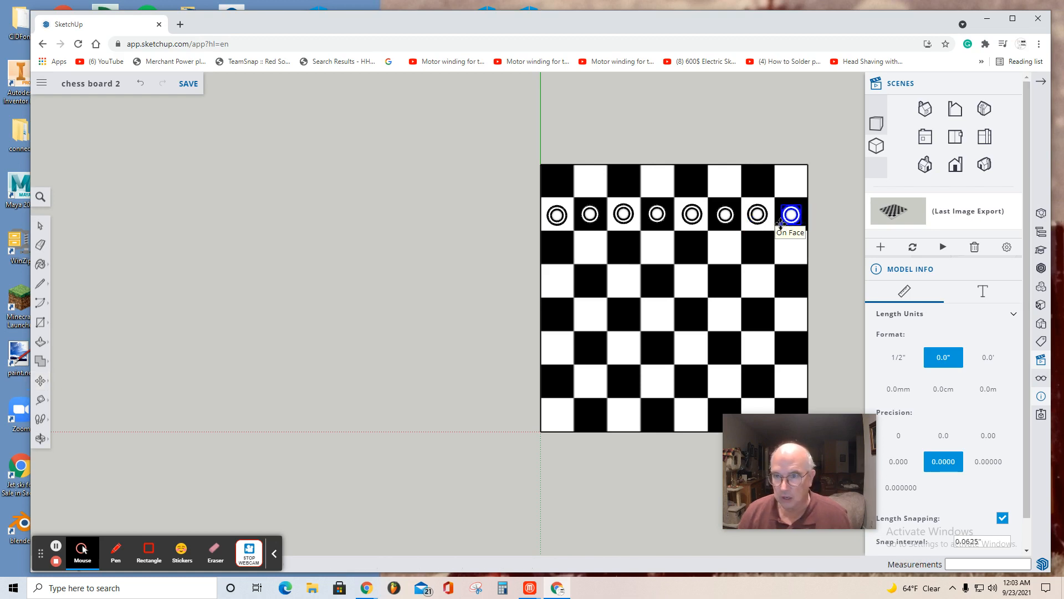
pyautogui.click(780, 223)
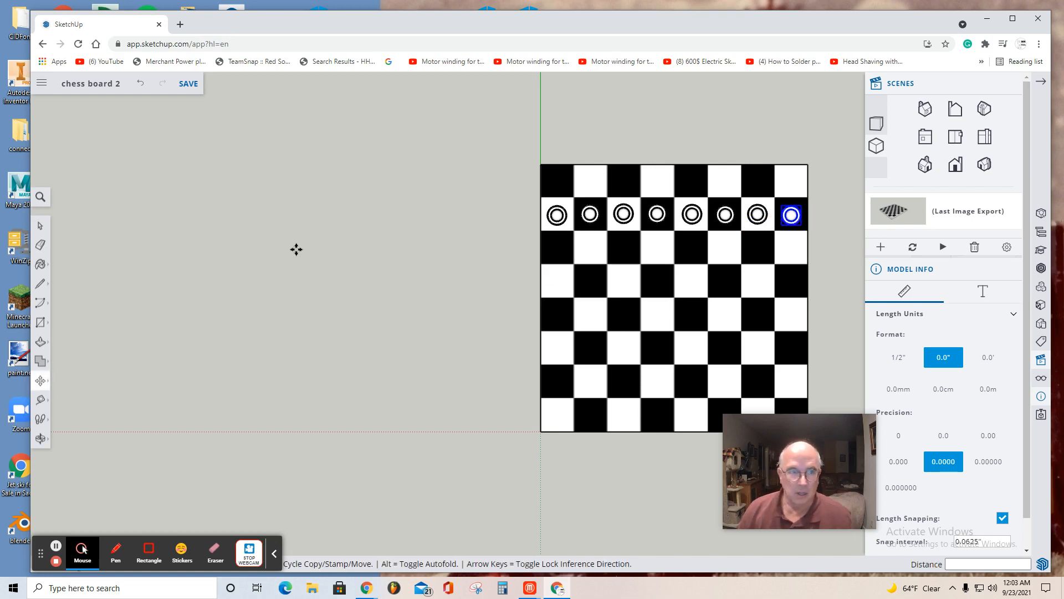
# Step: Import Rook white.skp from the SketchUp project in Trimble Connect and place it on the ground beside the board
pyautogui.click(43, 88)
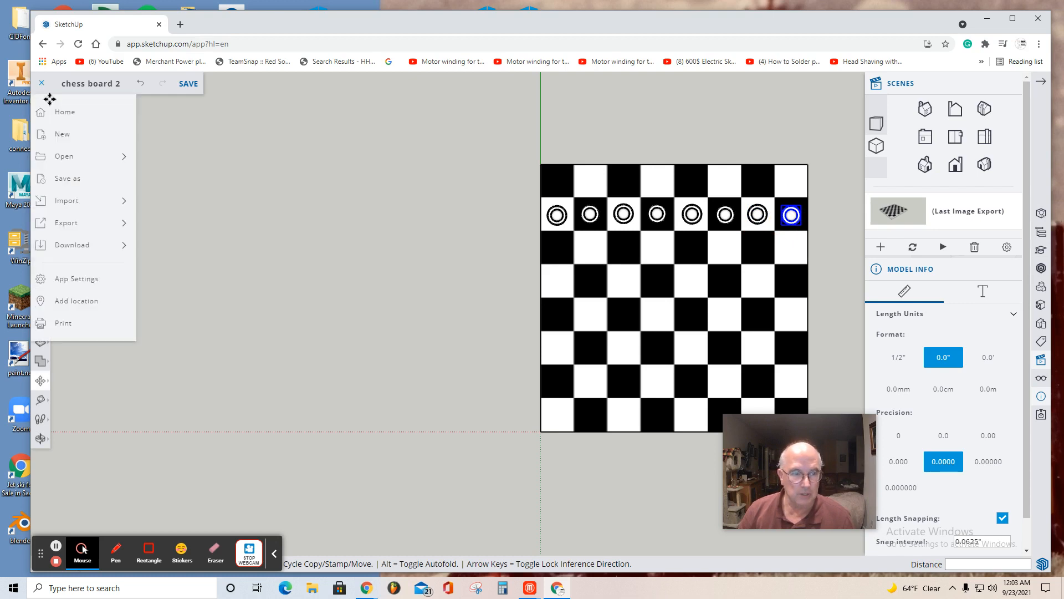
pyautogui.moveTo(76, 203)
pyautogui.click(178, 222)
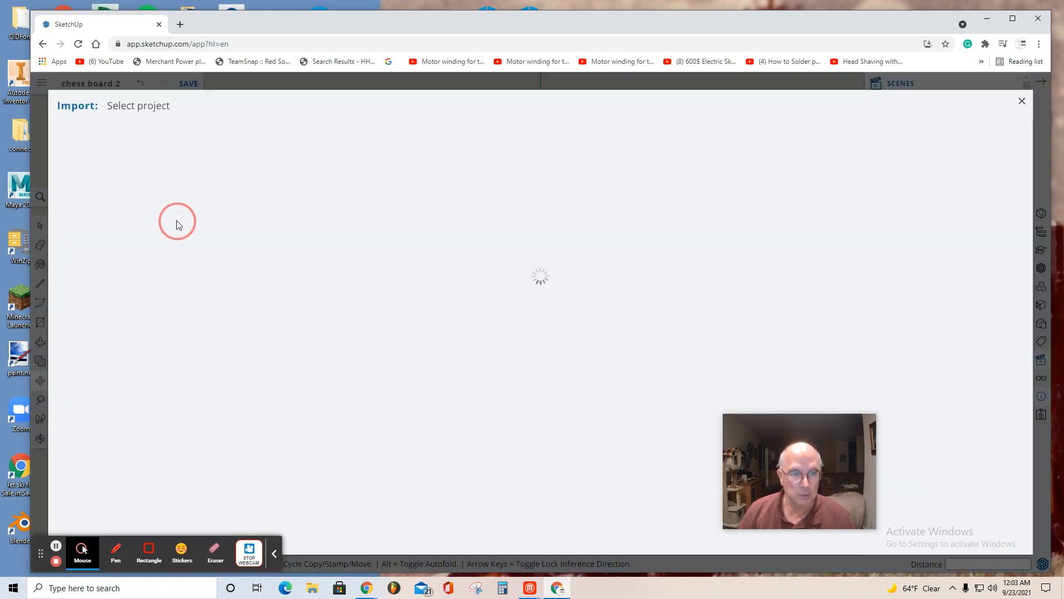
pyautogui.click(128, 178)
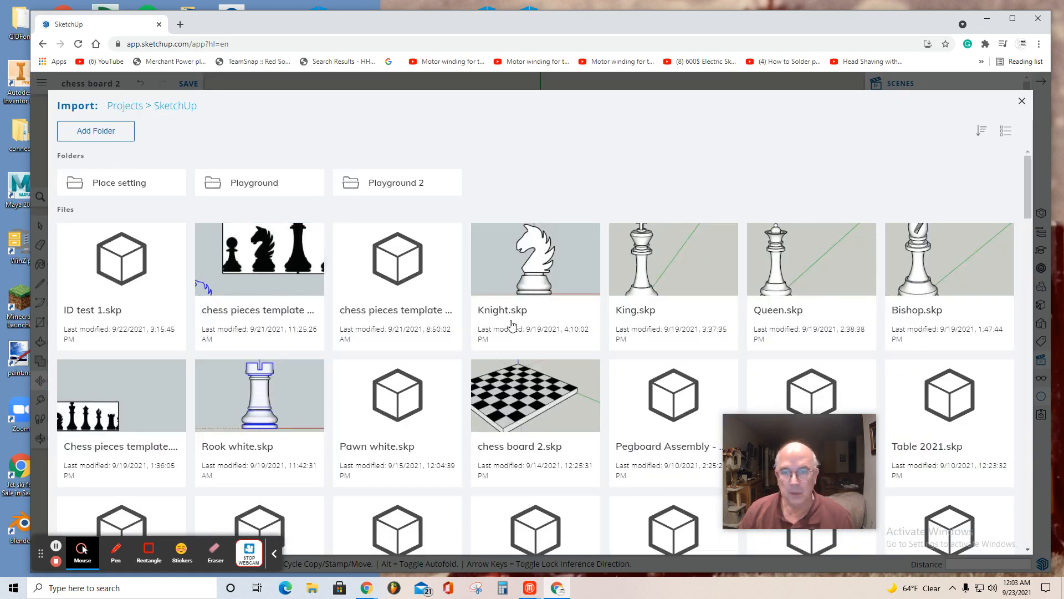
pyautogui.click(251, 409)
pyautogui.click(541, 403)
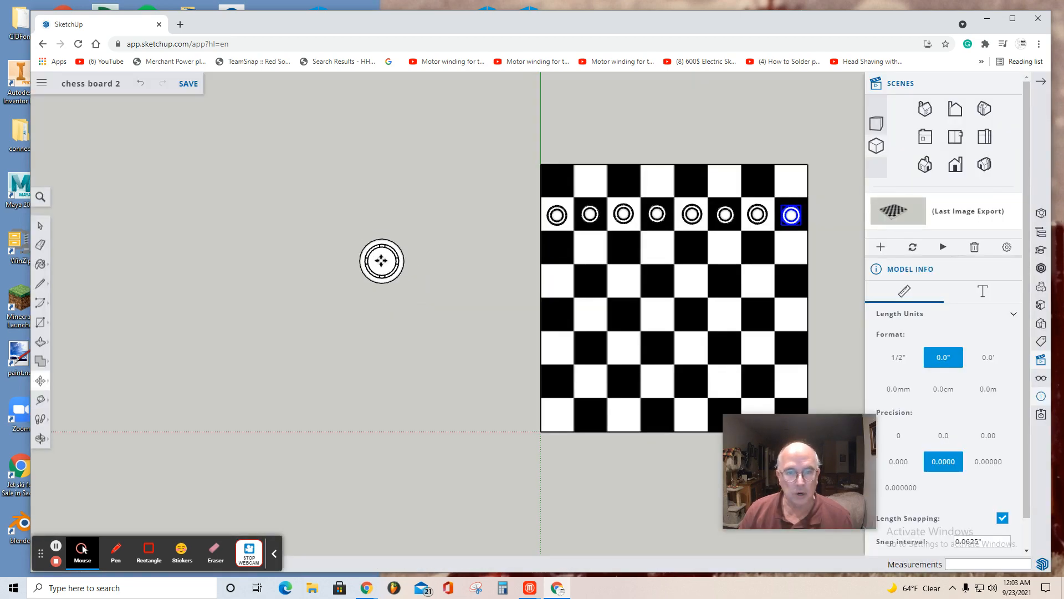
pyautogui.click(381, 262)
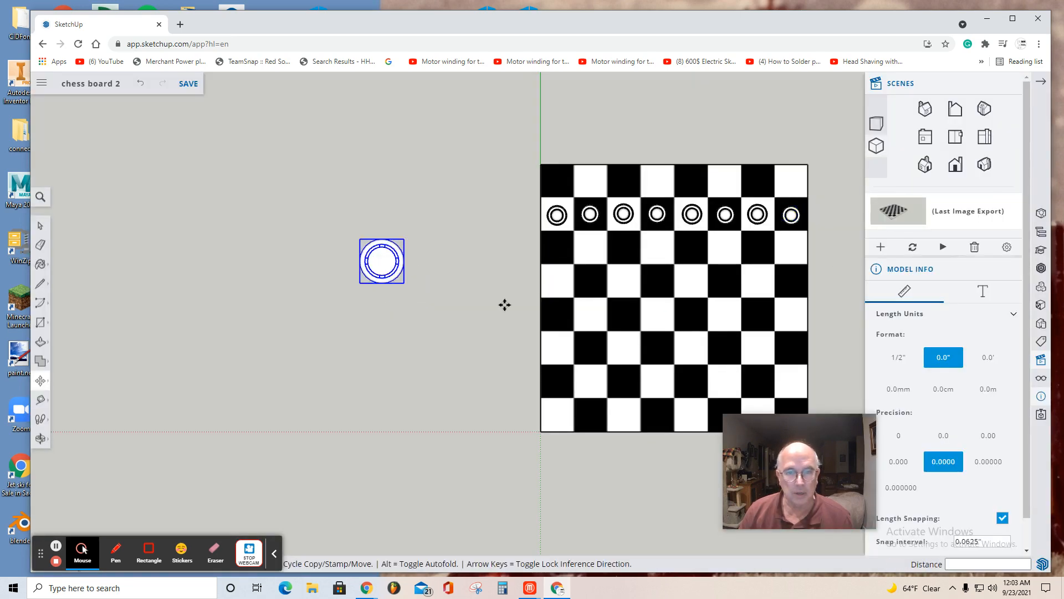
# Step: In front view, scale the rook down uniformly to 0.50 from its upper corner
pyautogui.click(955, 165)
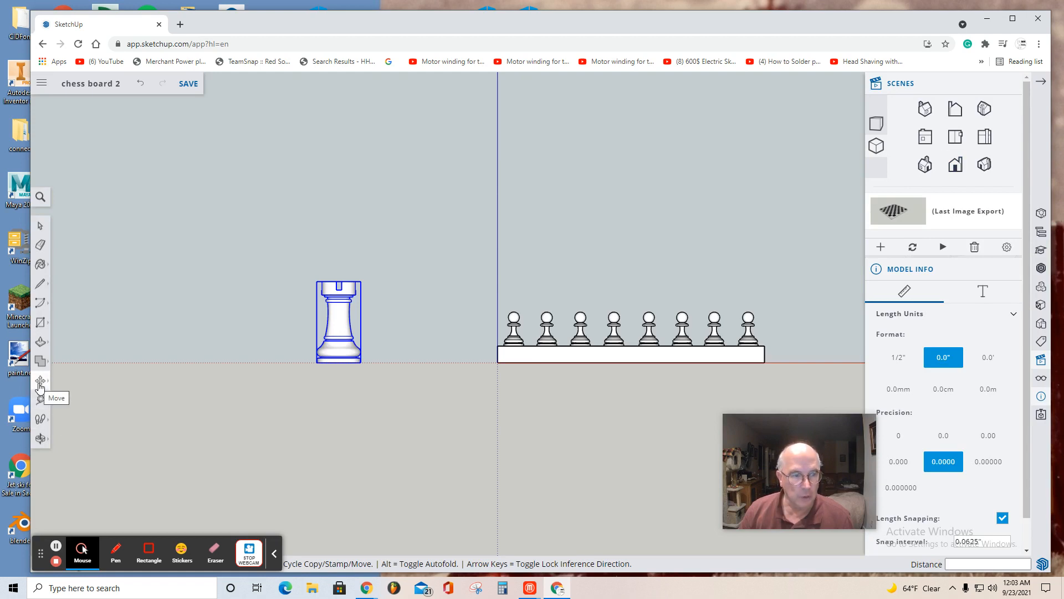
pyautogui.click(39, 386)
pyautogui.click(69, 403)
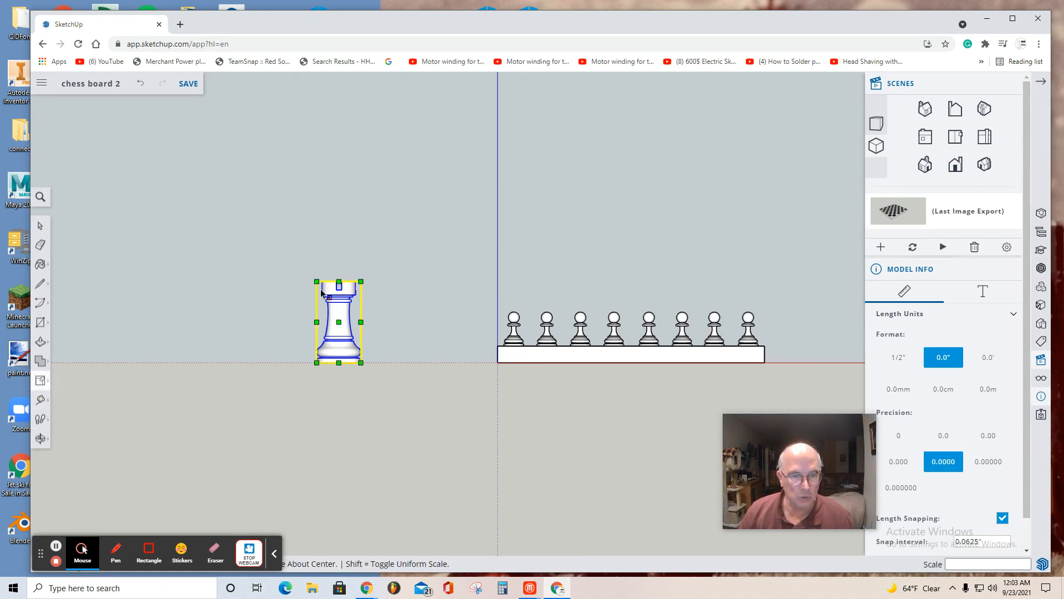
pyautogui.moveTo(317, 283); pyautogui.dragTo(333, 322)
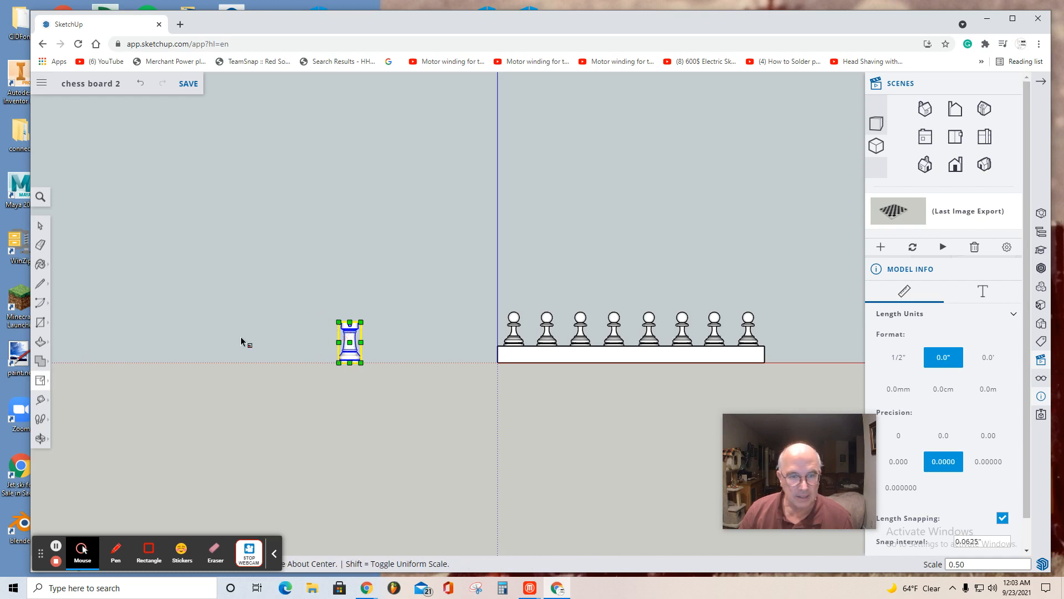
# Step: Move the rook over the board in front view, and in side view lower it onto the board's top surface at the far row
pyautogui.click(40, 382)
pyautogui.click(69, 364)
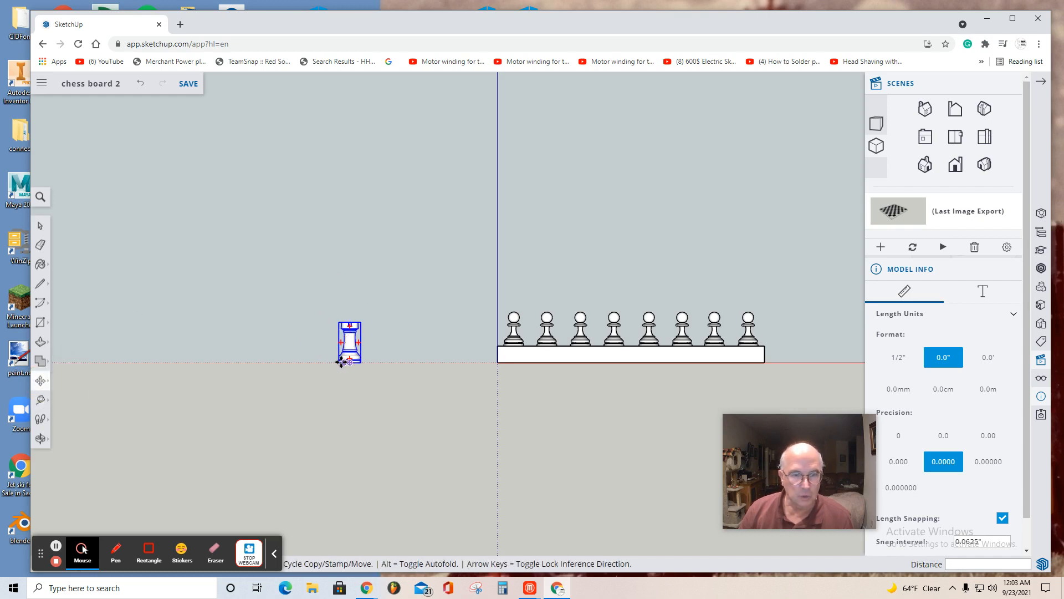
pyautogui.click(347, 364)
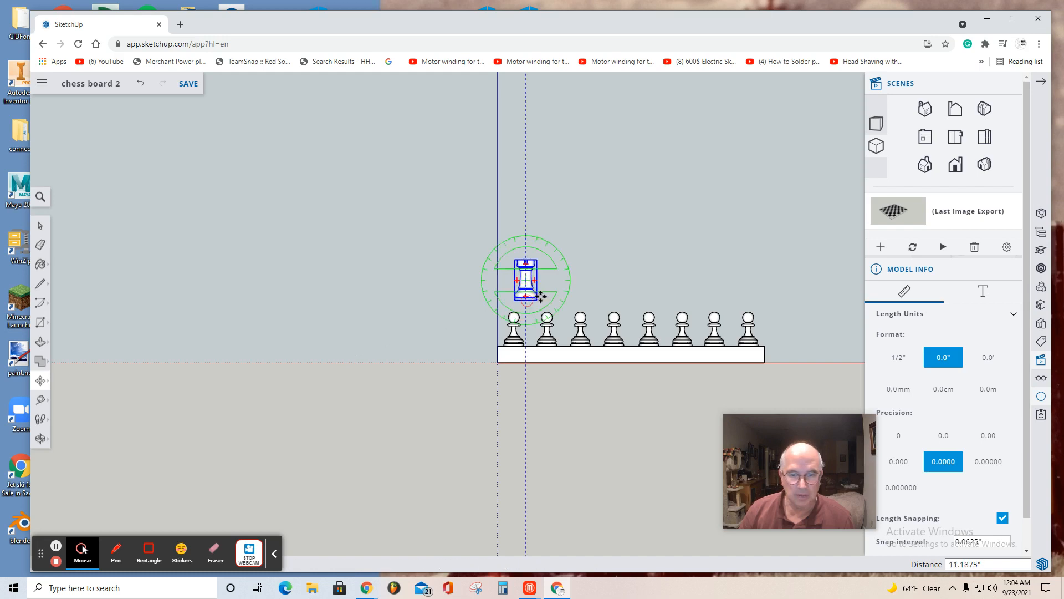
pyautogui.click(521, 298)
pyautogui.click(933, 145)
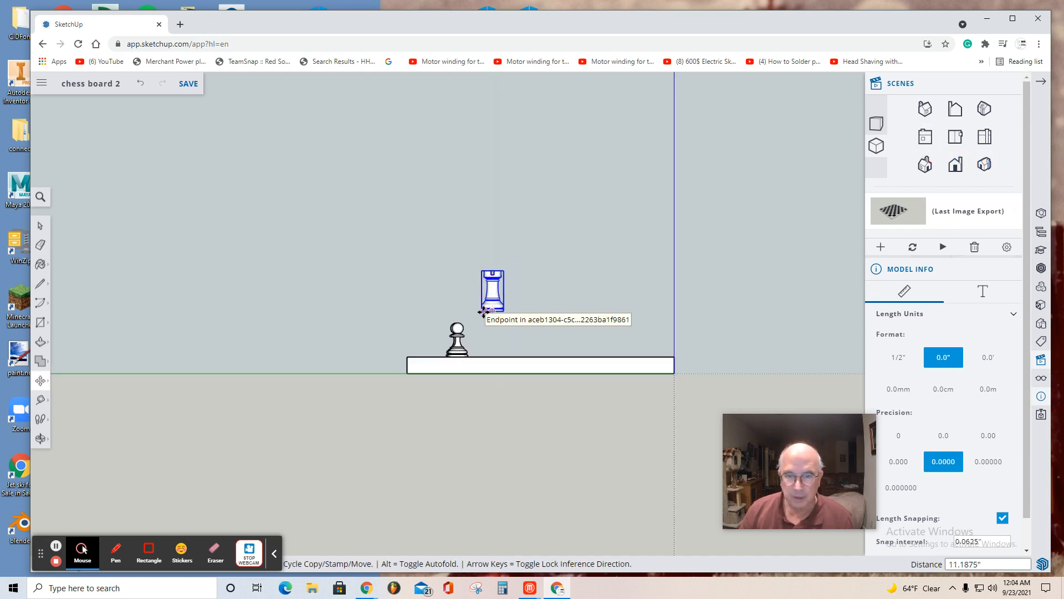
pyautogui.moveTo(484, 312); pyautogui.dragTo(414, 355)
# Step: In top view, move the rook 0.5 inches along the row to centre it on the black corner square behind the first pawn
pyautogui.click(956, 143)
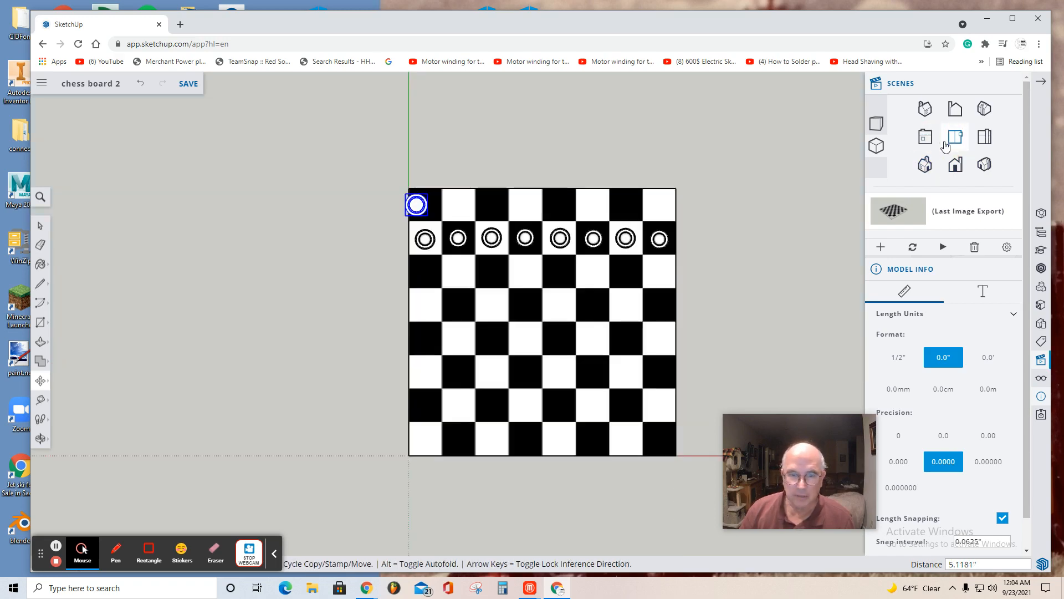
pyautogui.scroll(3, 410, 205)
pyautogui.scroll(2, 414, 206)
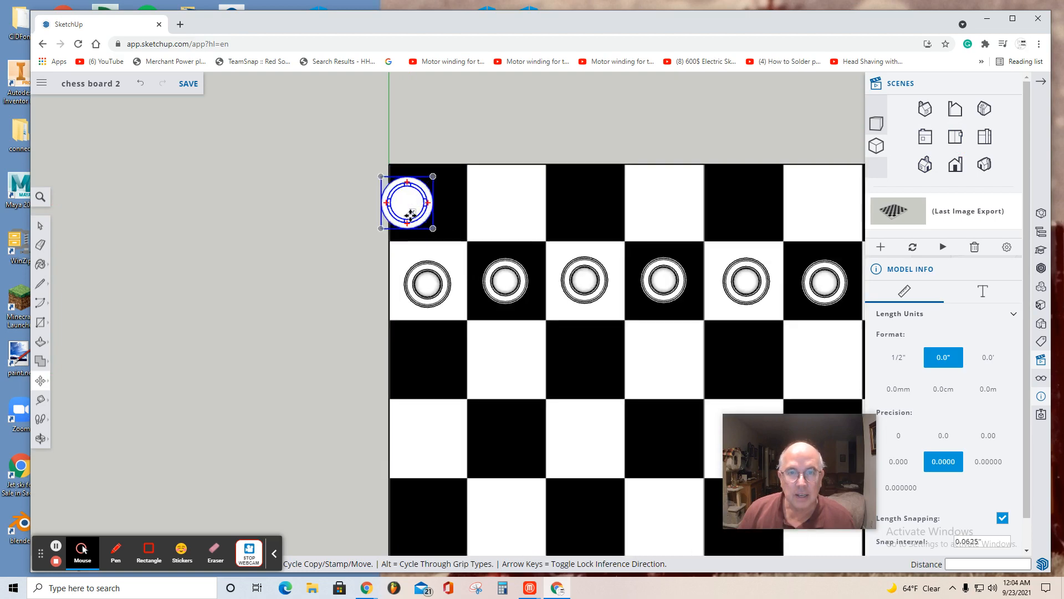
pyautogui.moveTo(406, 204); pyautogui.dragTo(426, 202)
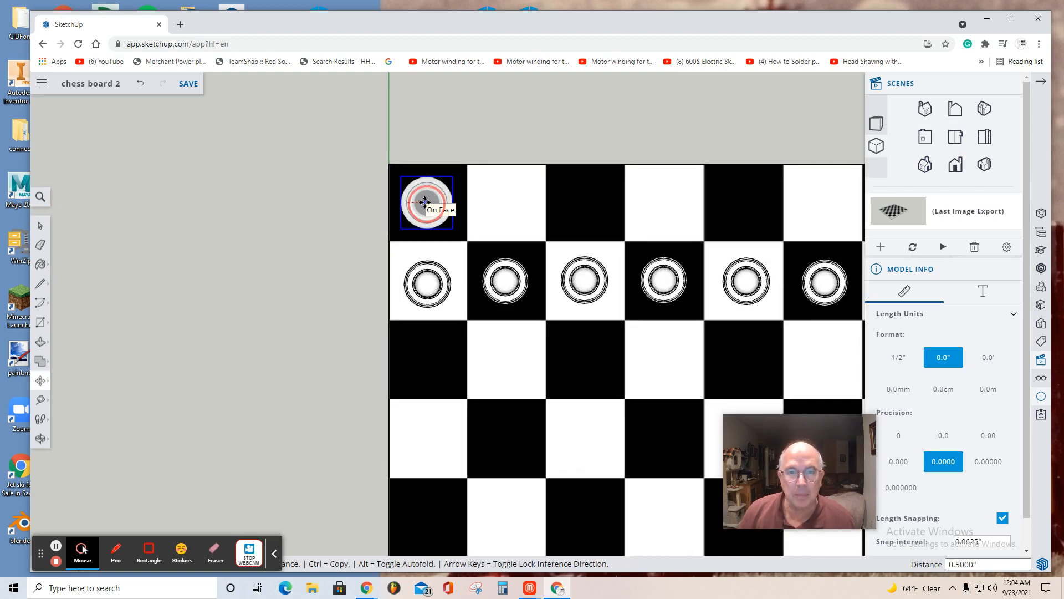
# Step: Paste a copy of the rook onto the white corner square at the opposite end of the far row
pyautogui.scroll(-2, 358, 303)
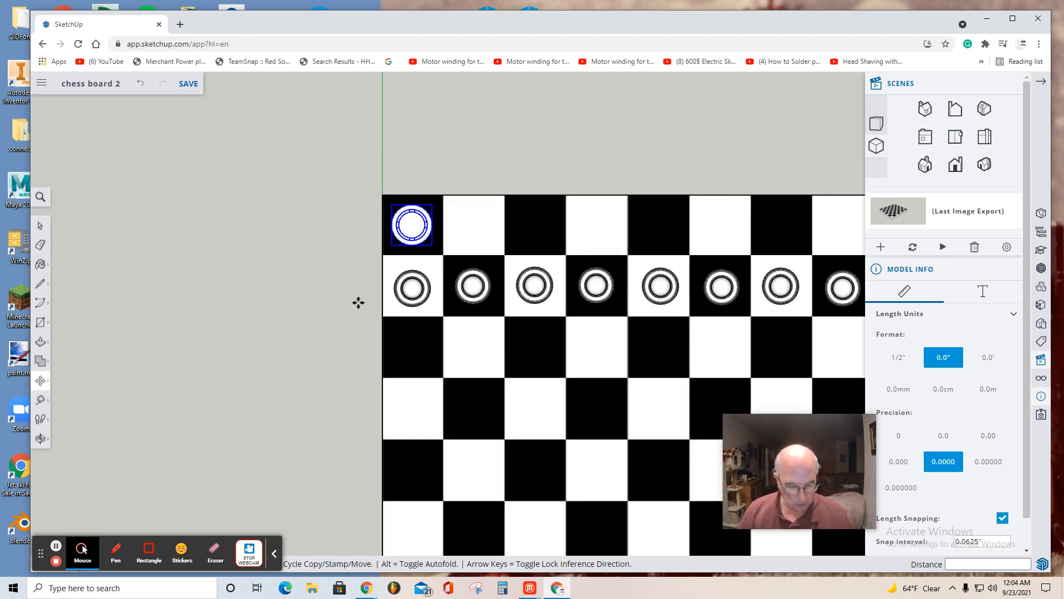
pyautogui.scroll(-1, 358, 302)
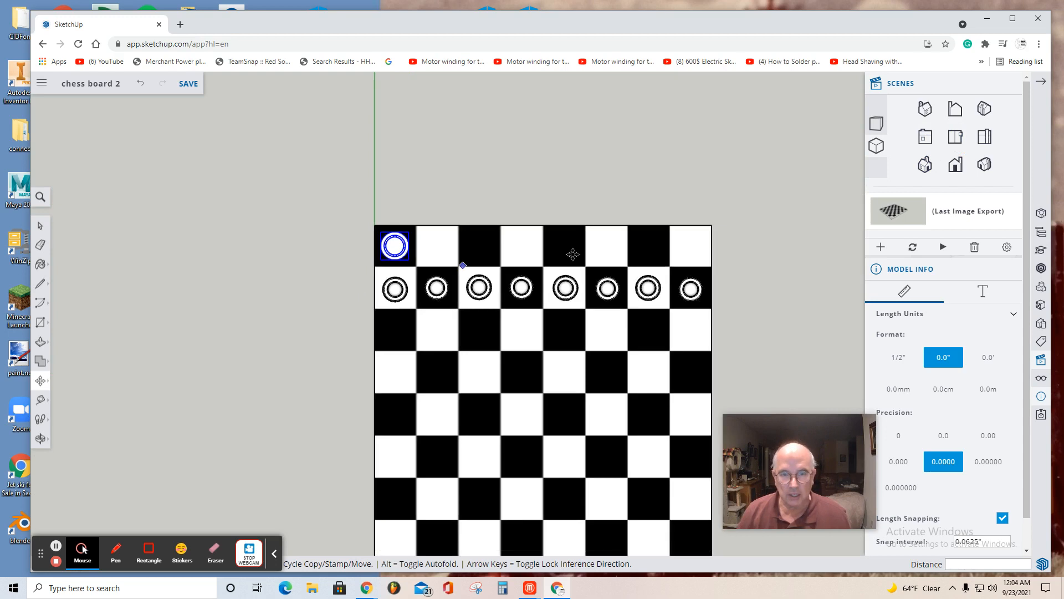
pyautogui.click(681, 258)
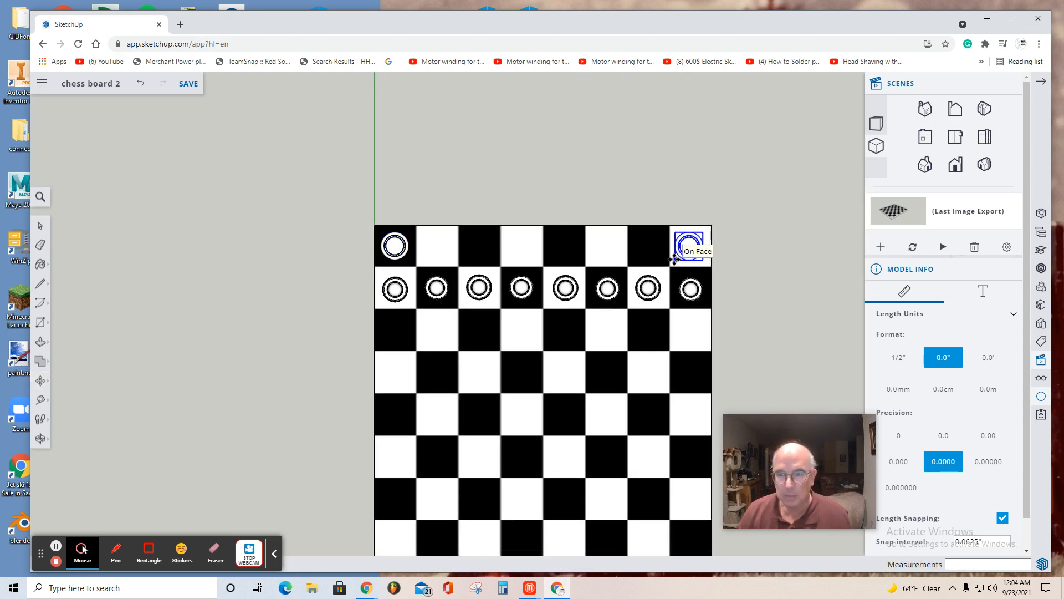
pyautogui.press('m')
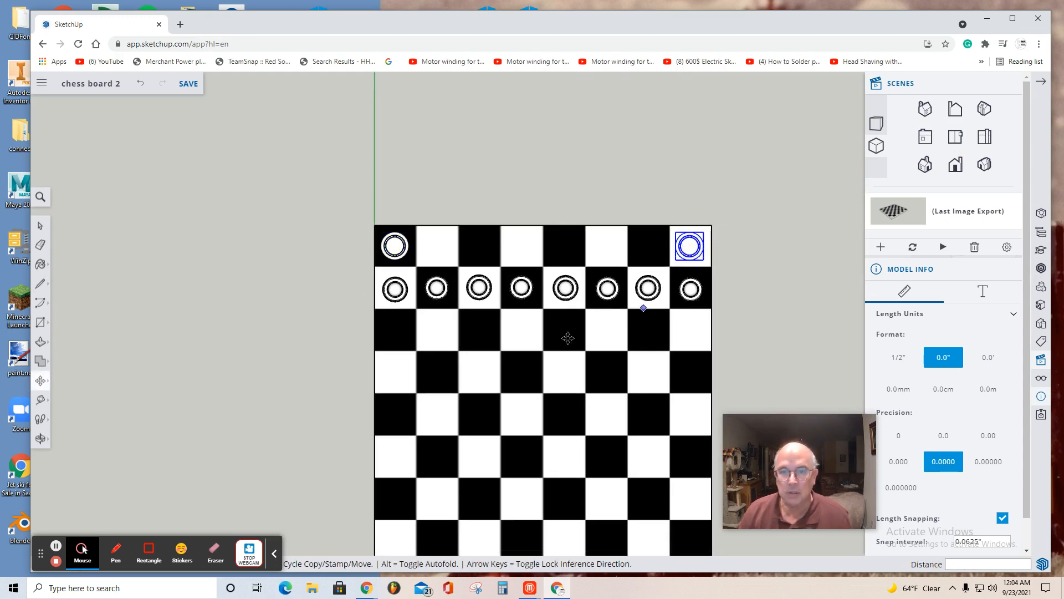
pyautogui.click(40, 438)
pyautogui.click(66, 394)
pyautogui.moveTo(146, 399); pyautogui.dragTo(188, 170)
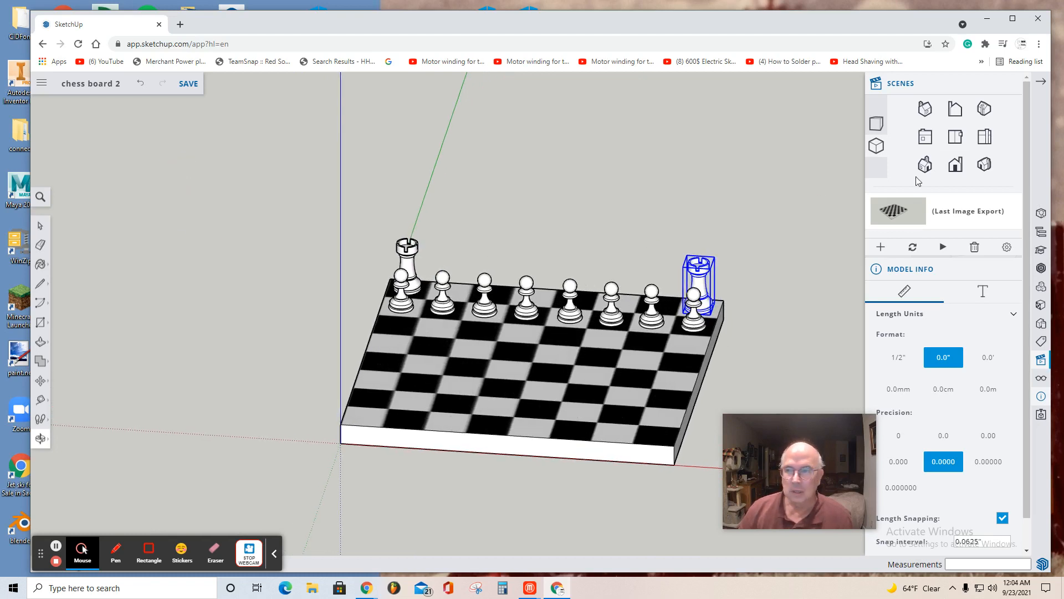
pyautogui.click(956, 139)
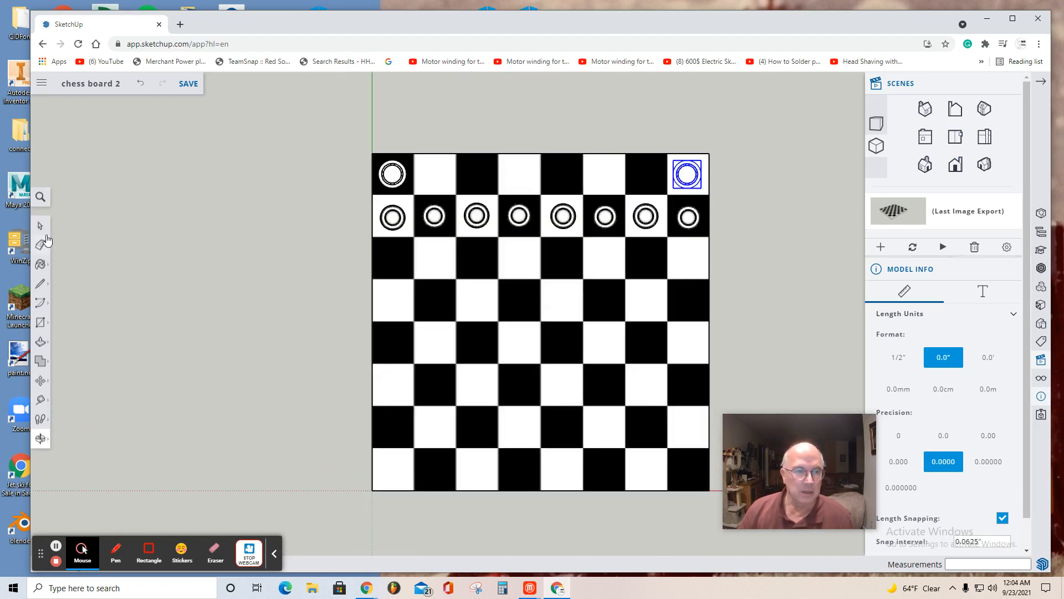
# Step: Import Knight.skp from the SketchUp project in Trimble Connect and place it on the ground beside the board
pyautogui.click(43, 87)
pyautogui.moveTo(61, 200)
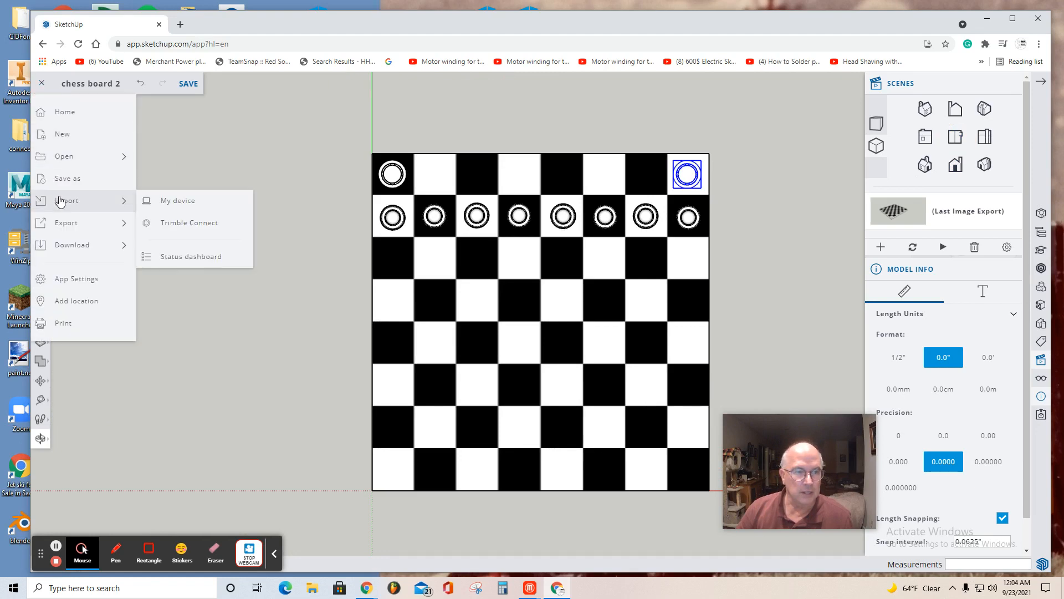
pyautogui.click(177, 221)
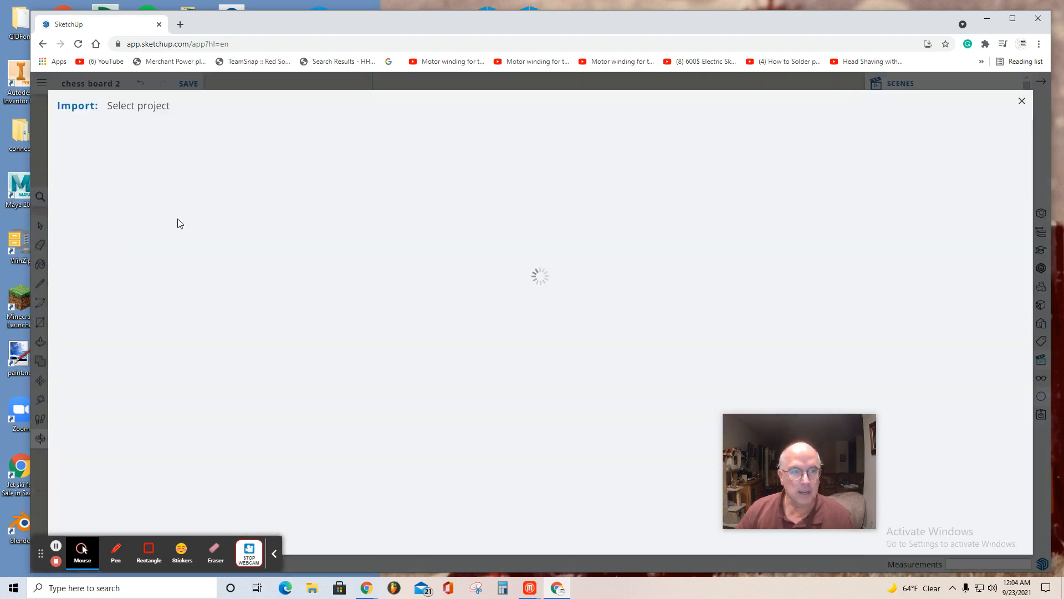
pyautogui.click(125, 197)
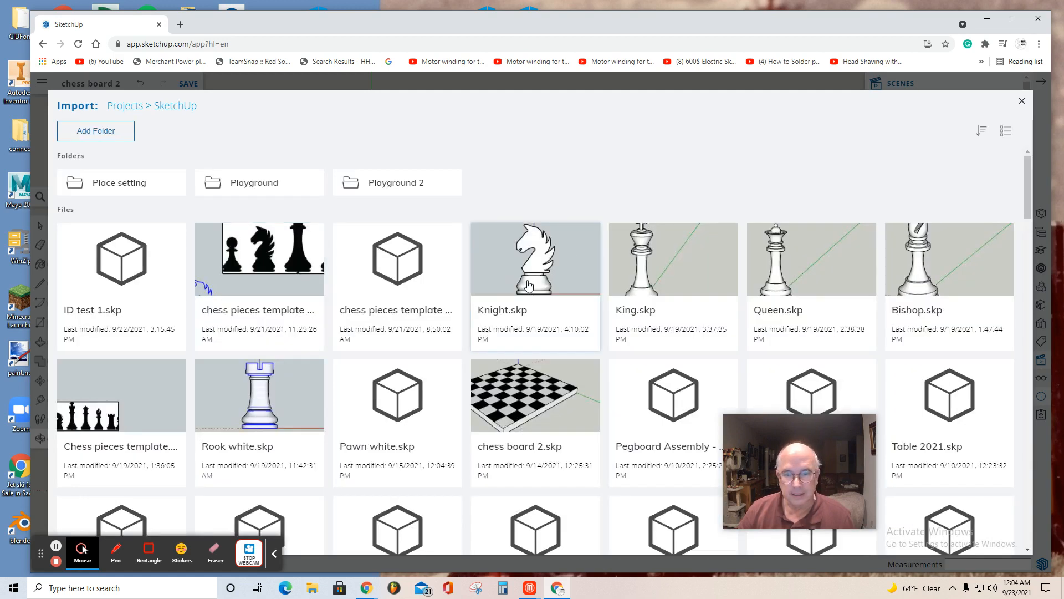
pyautogui.click(528, 286)
pyautogui.click(541, 400)
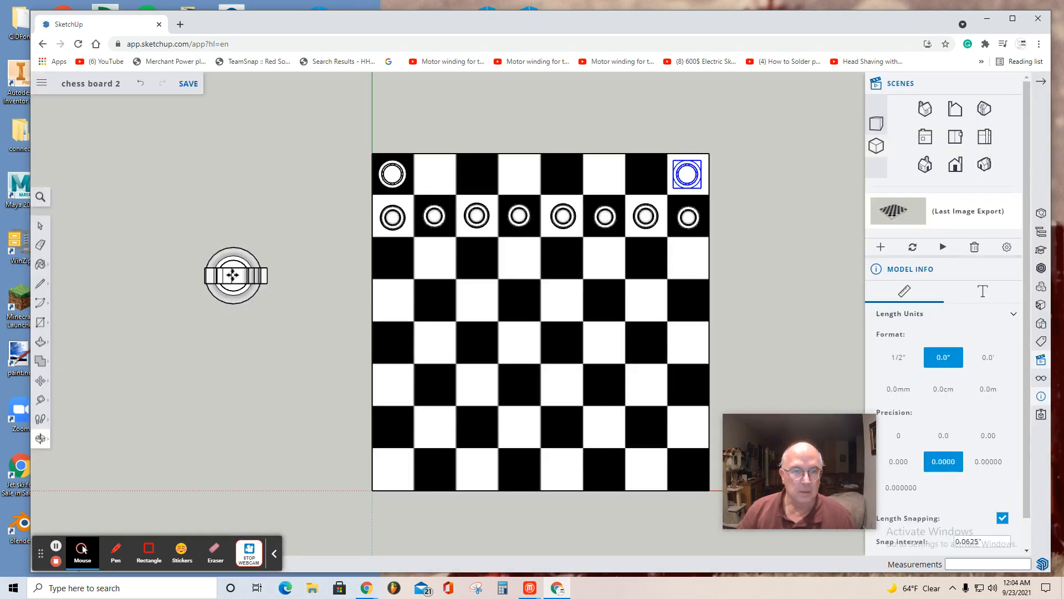
pyautogui.click(234, 276)
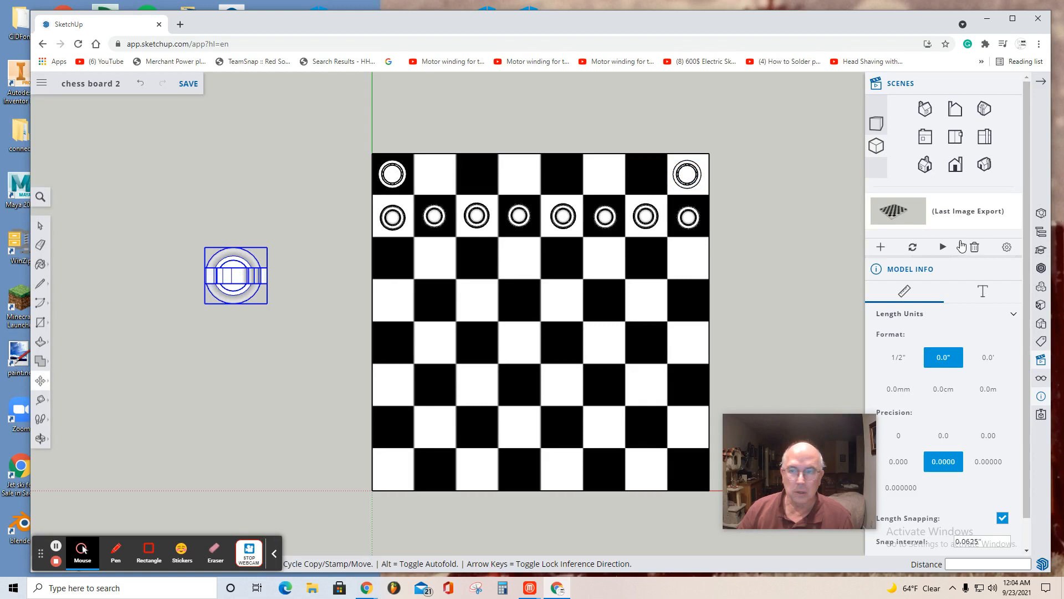
# Step: In front view, scale the knight down uniformly to 0.43 from its upper corner
pyautogui.click(953, 167)
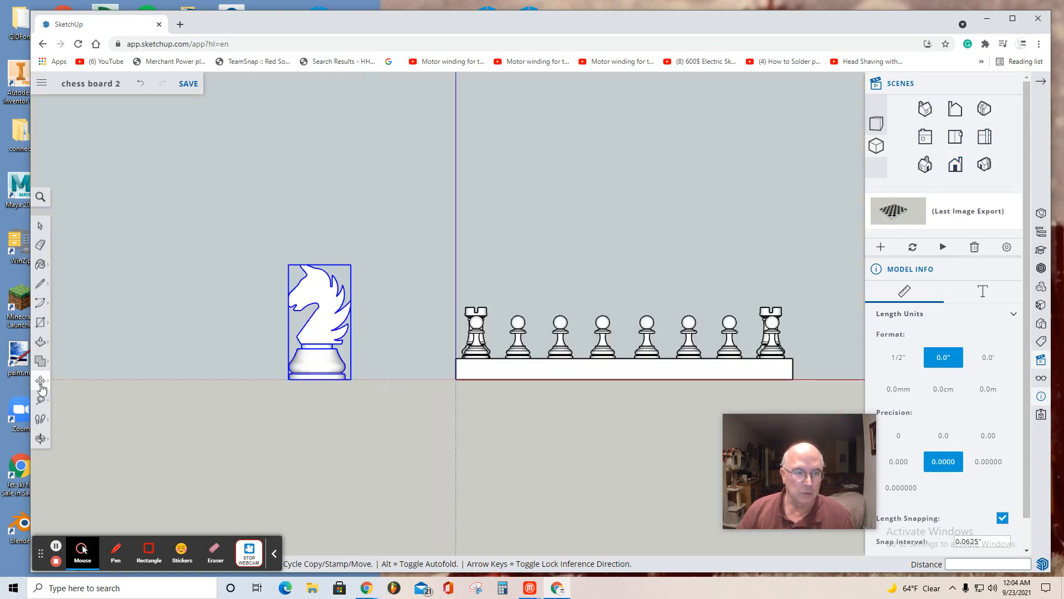
pyautogui.moveTo(41, 388)
pyautogui.click(68, 404)
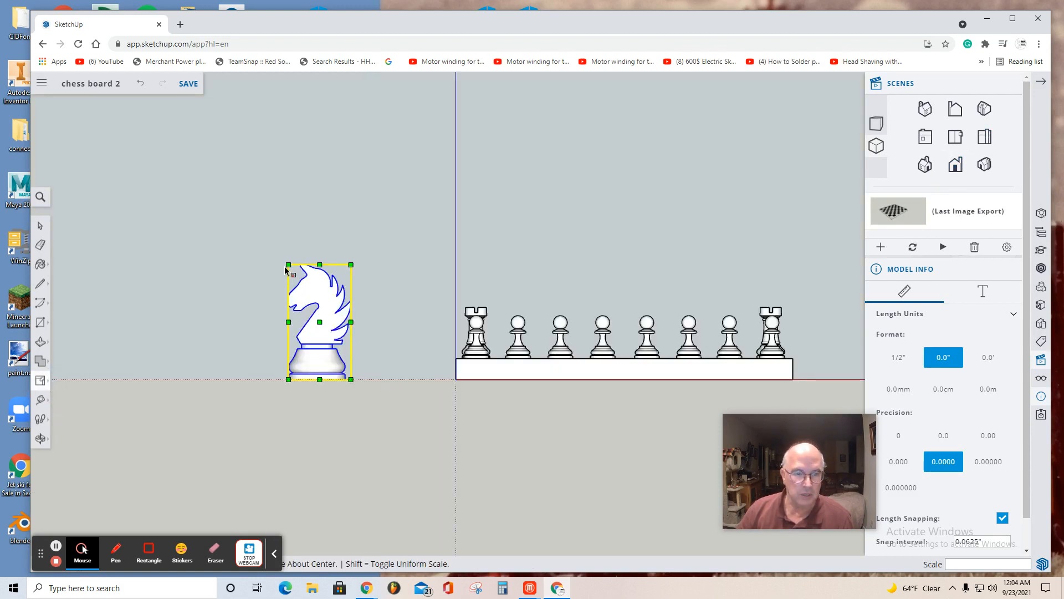
pyautogui.moveTo(288, 266); pyautogui.dragTo(314, 332)
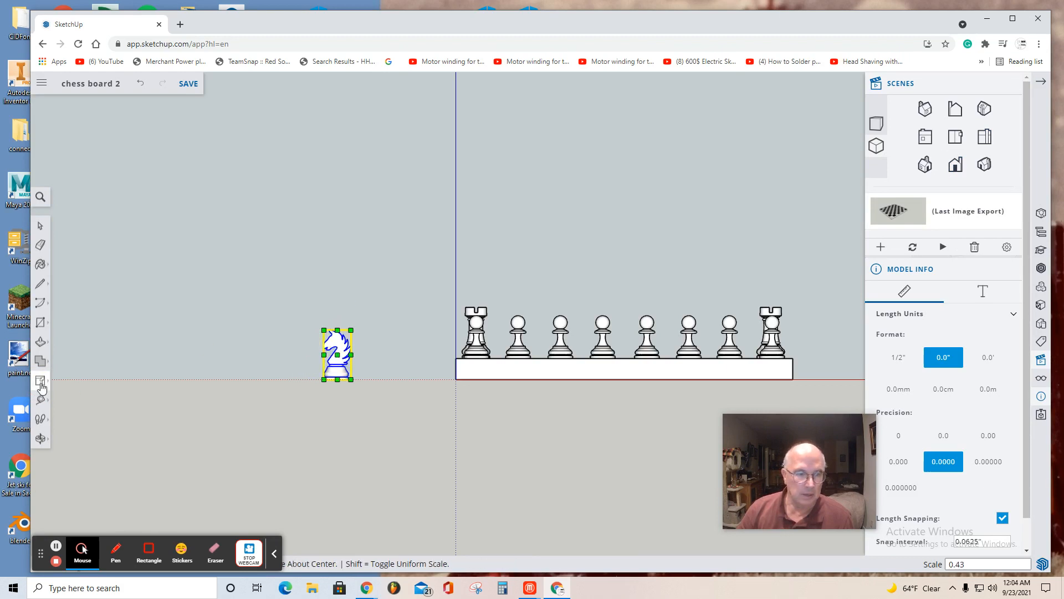
# Step: Move the knight about 5.06 inches toward the board, raising its base to about the board's top surface just outside the edge
pyautogui.click(42, 387)
pyautogui.click(66, 356)
pyautogui.click(332, 361)
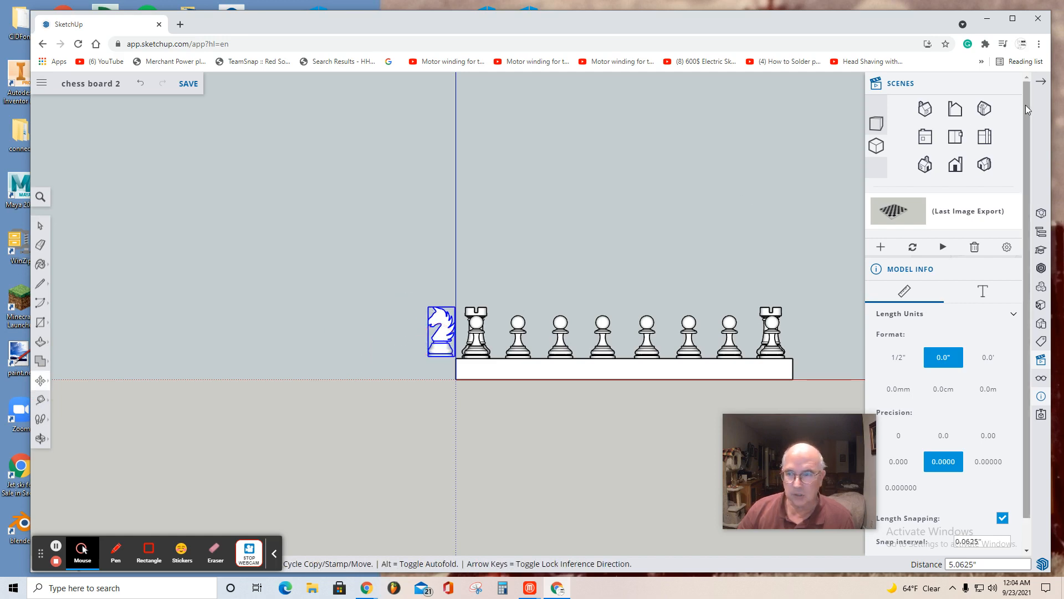
# Step: Move the knight onto the white square beside the black-corner rook and lower its base onto the board's top surface
pyautogui.click(955, 137)
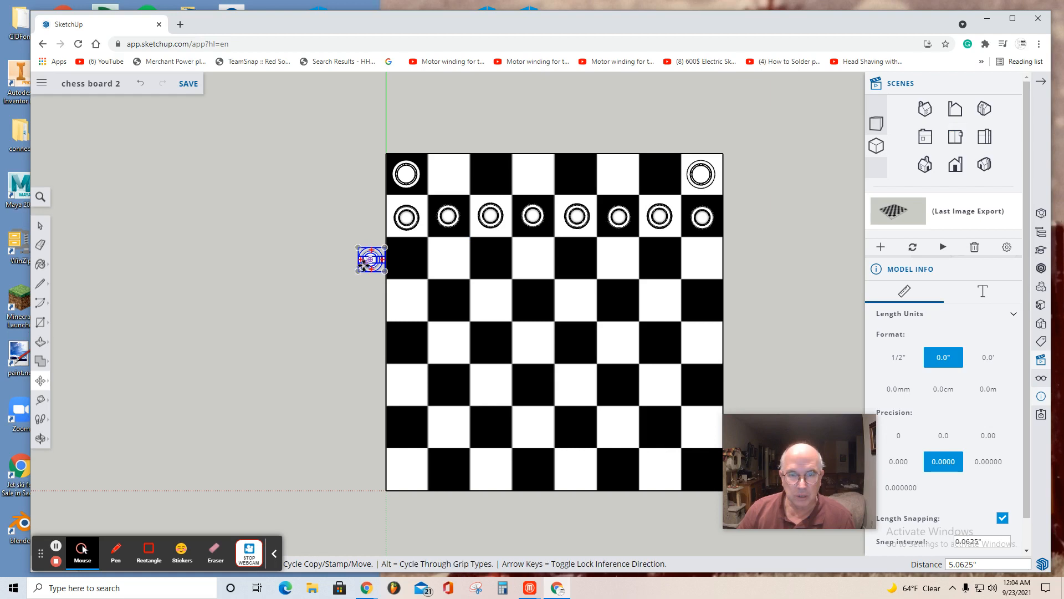
pyautogui.moveTo(366, 258); pyautogui.dragTo(447, 178)
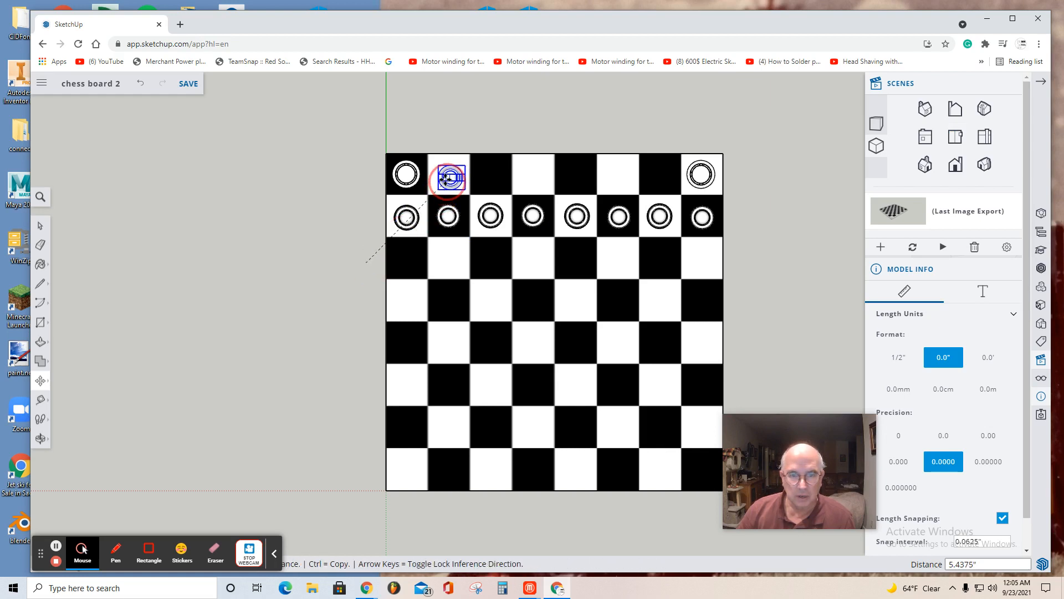
pyautogui.click(955, 108)
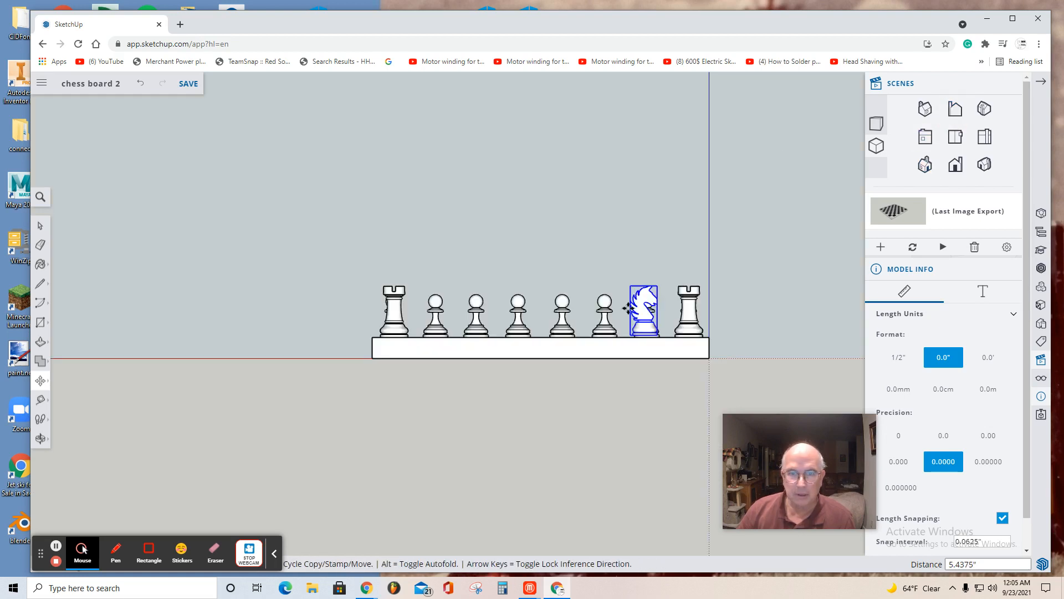
pyautogui.click(656, 330)
pyautogui.scroll(6, 654, 330)
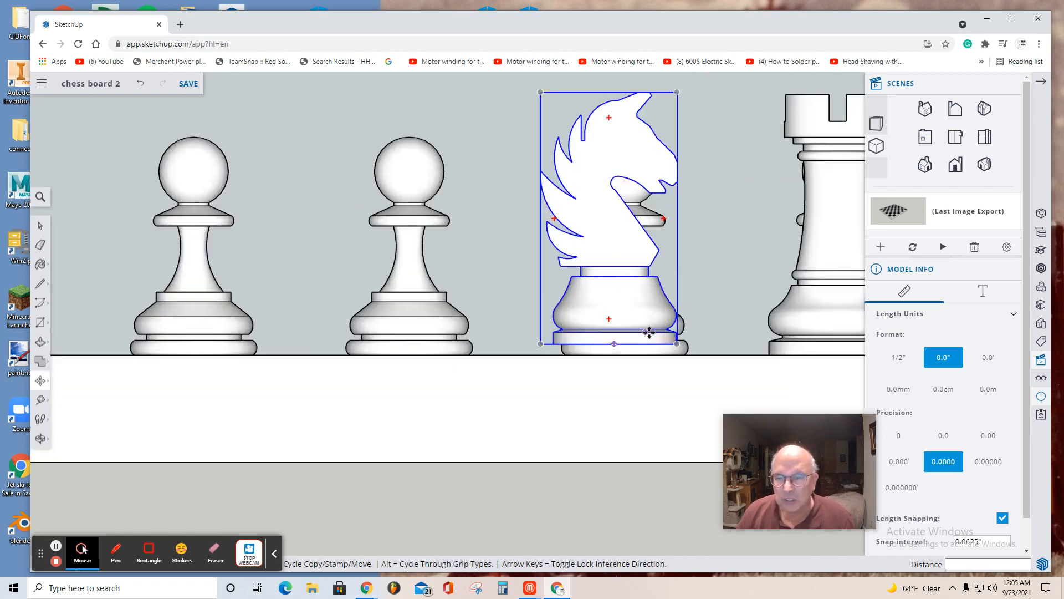
pyautogui.click(616, 345)
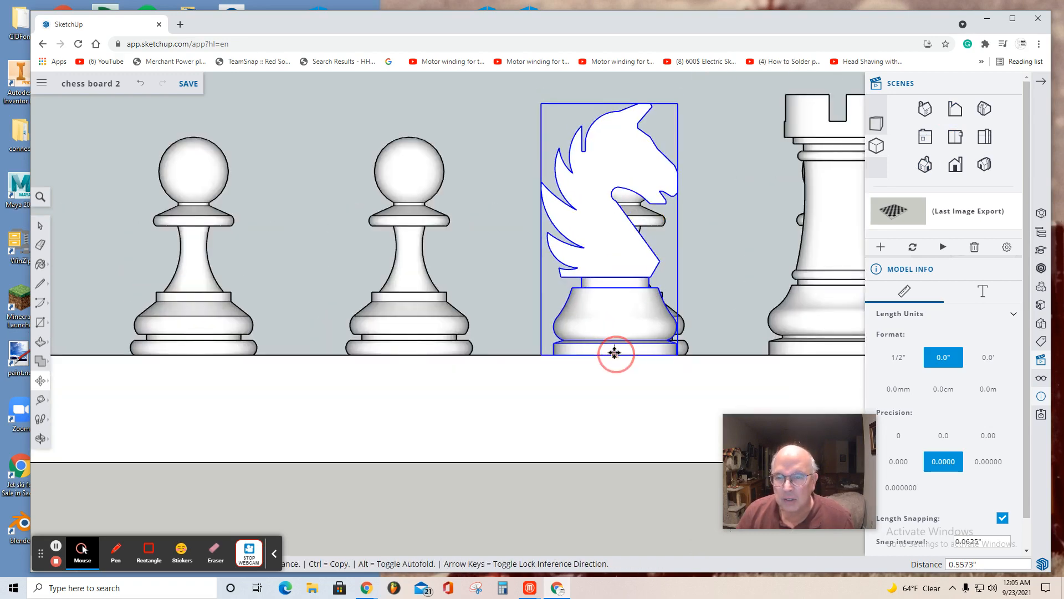
# Step: In top view, move the knight 0.5 inches toward the pawns so it sits centrally in its white square
pyautogui.click(959, 142)
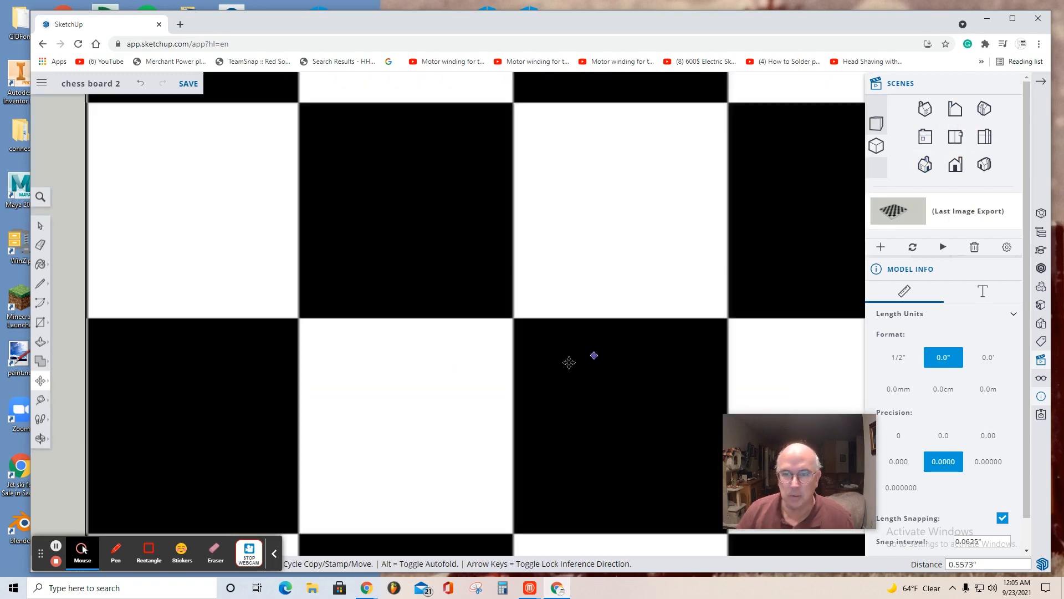
pyautogui.scroll(-8, 565, 355)
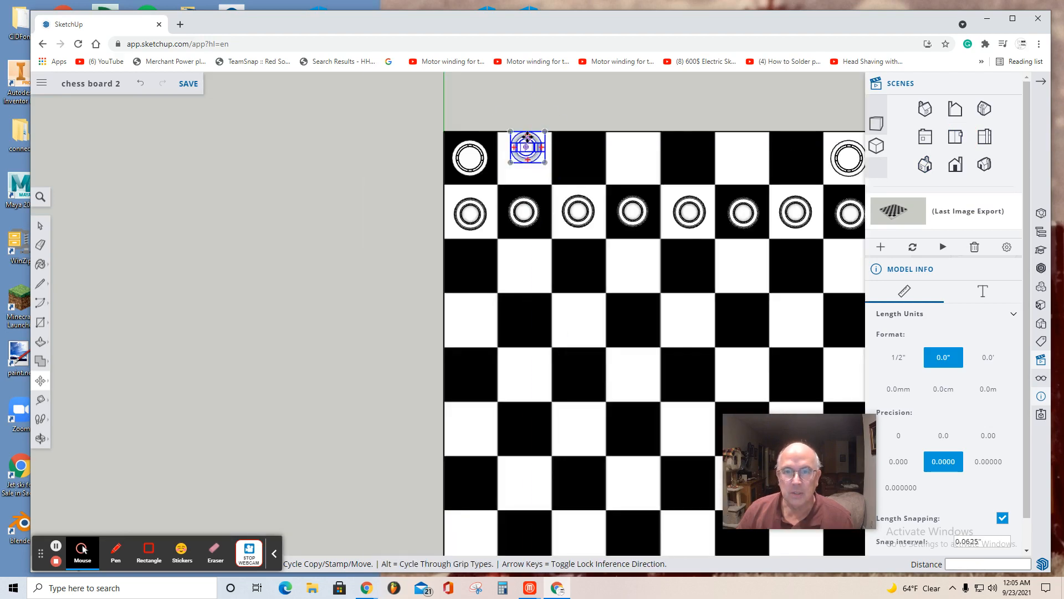
pyautogui.click(521, 143)
pyautogui.press('Escape')
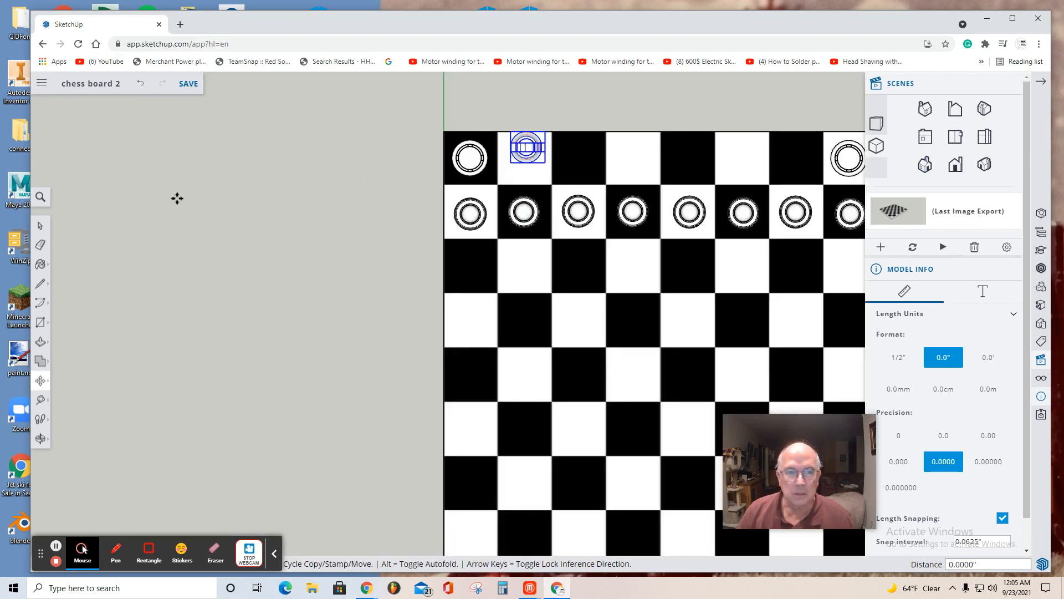
pyautogui.click(36, 383)
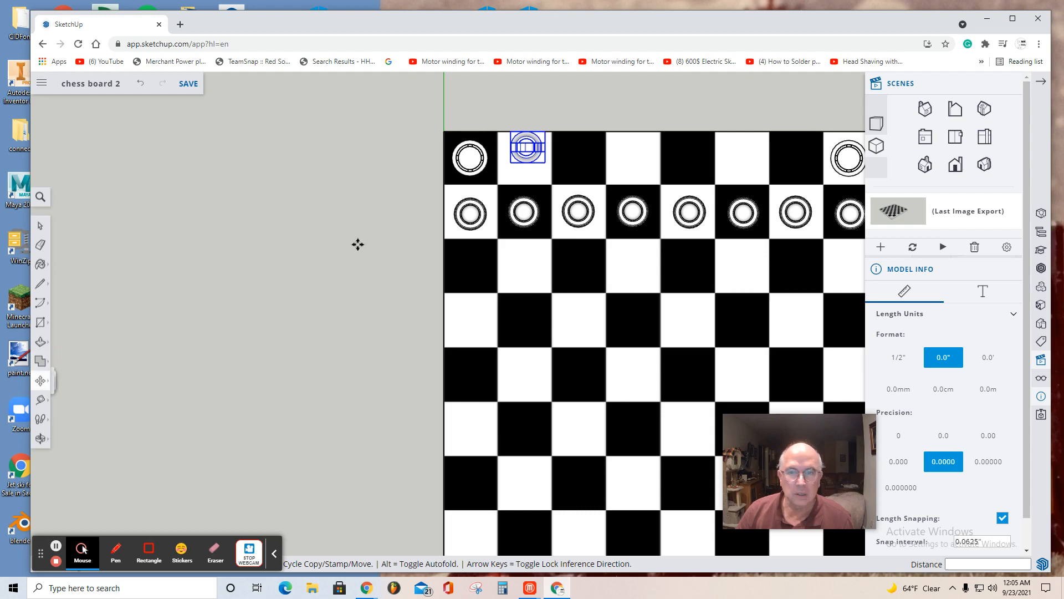
pyautogui.moveTo(524, 160); pyautogui.dragTo(524, 174)
pyautogui.press('Escape')
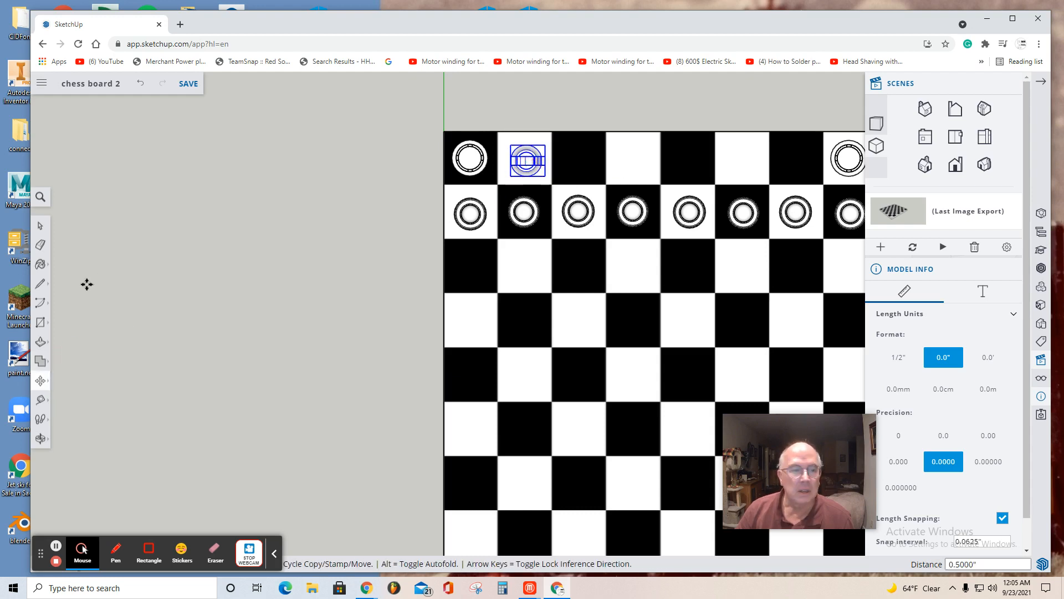
# Step: Rotate the knight about 37 degrees in plan around the corner of its bounding box nearest the corner pawn
pyautogui.click(44, 391)
pyautogui.click(75, 381)
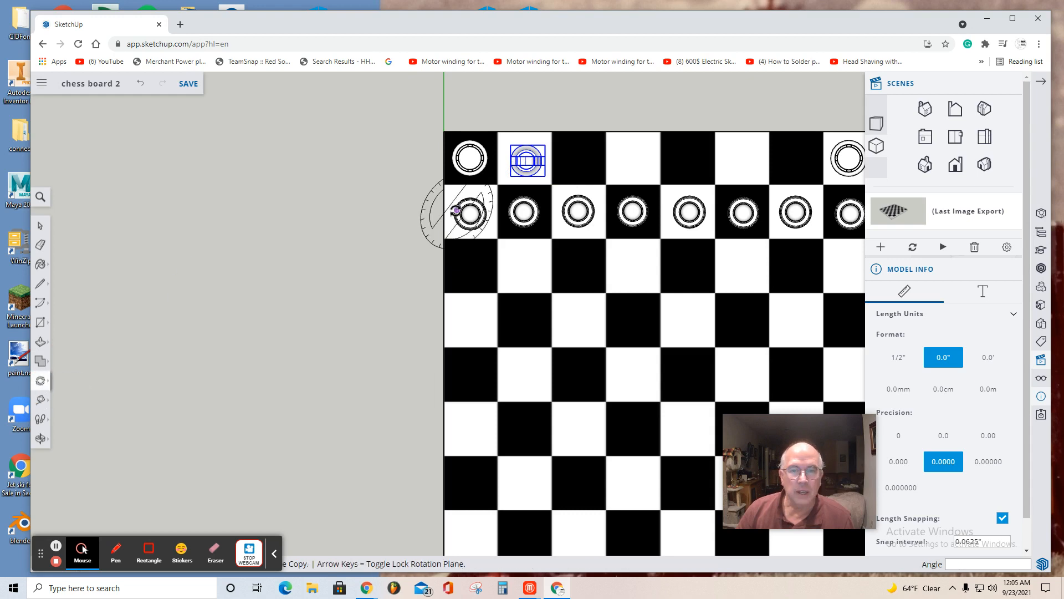
pyautogui.click(510, 176)
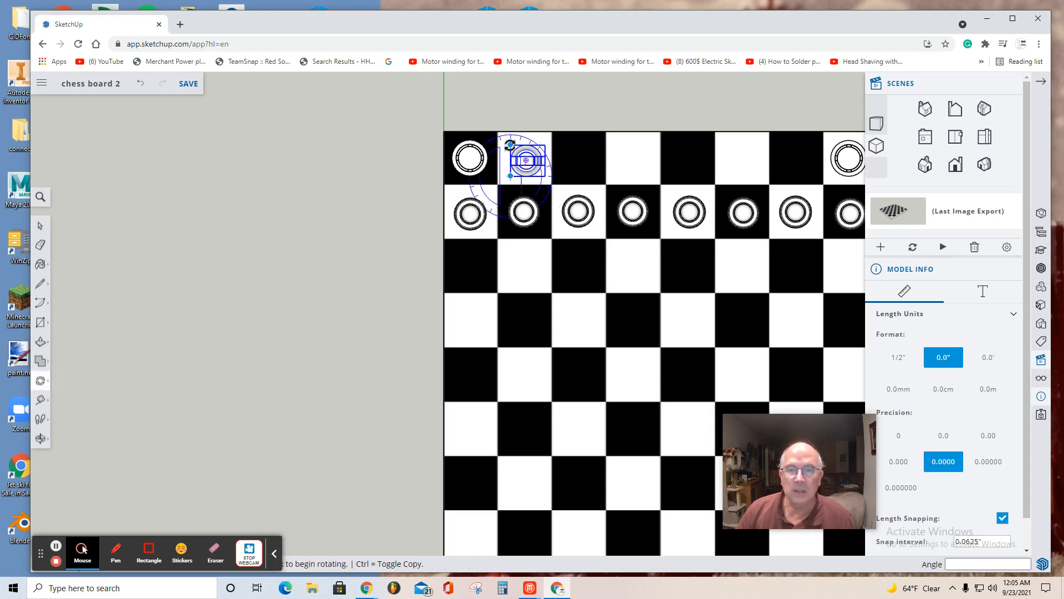
pyautogui.click(510, 145)
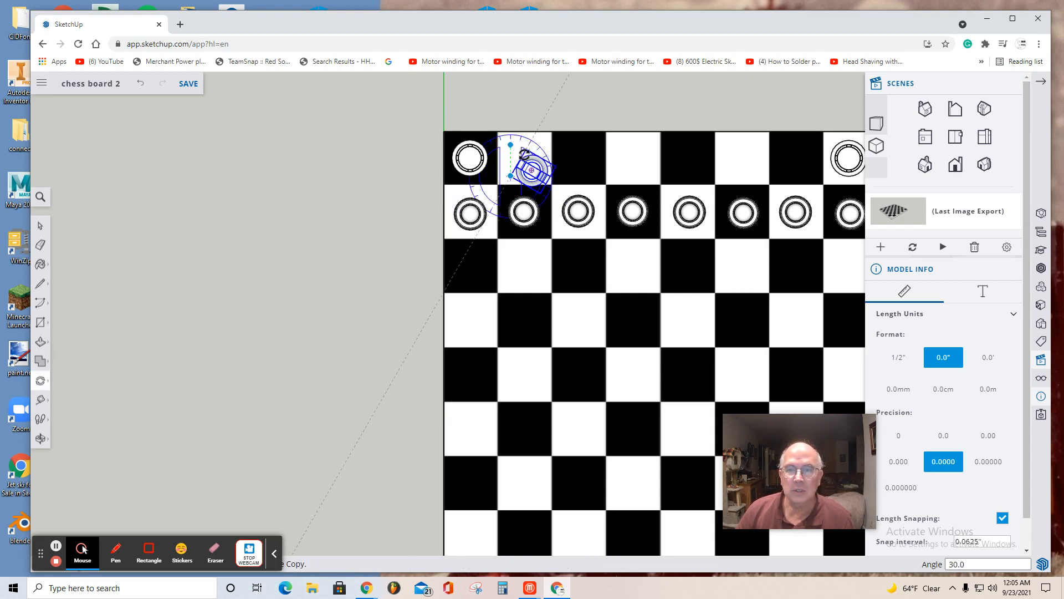
pyautogui.click(524, 155)
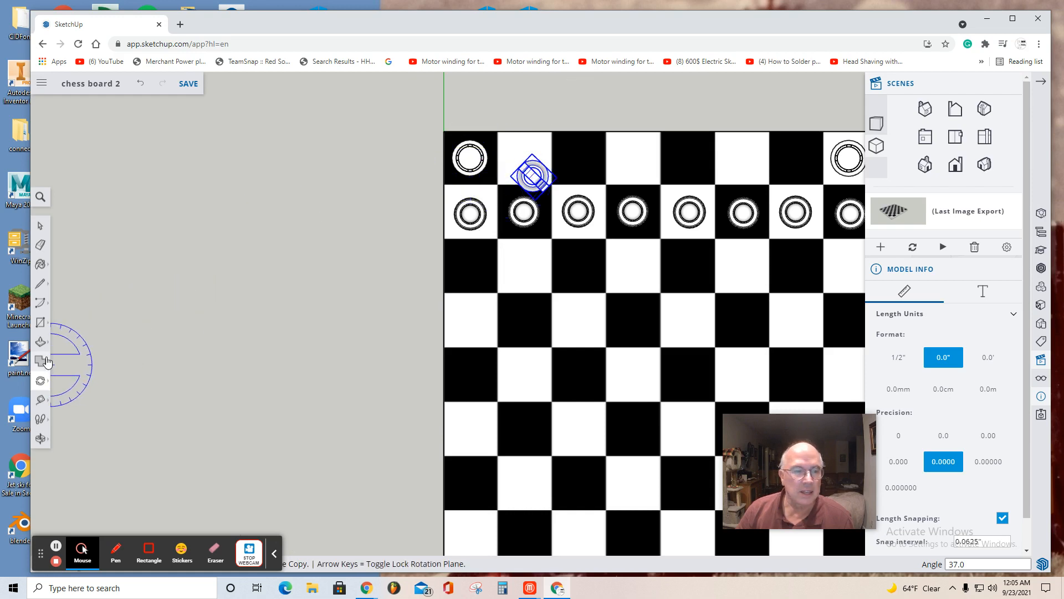
# Step: Move the rotated knight about 0.81 inches back to its square's centre and paste a copy onto the black square beside the other rook
pyautogui.press('m')
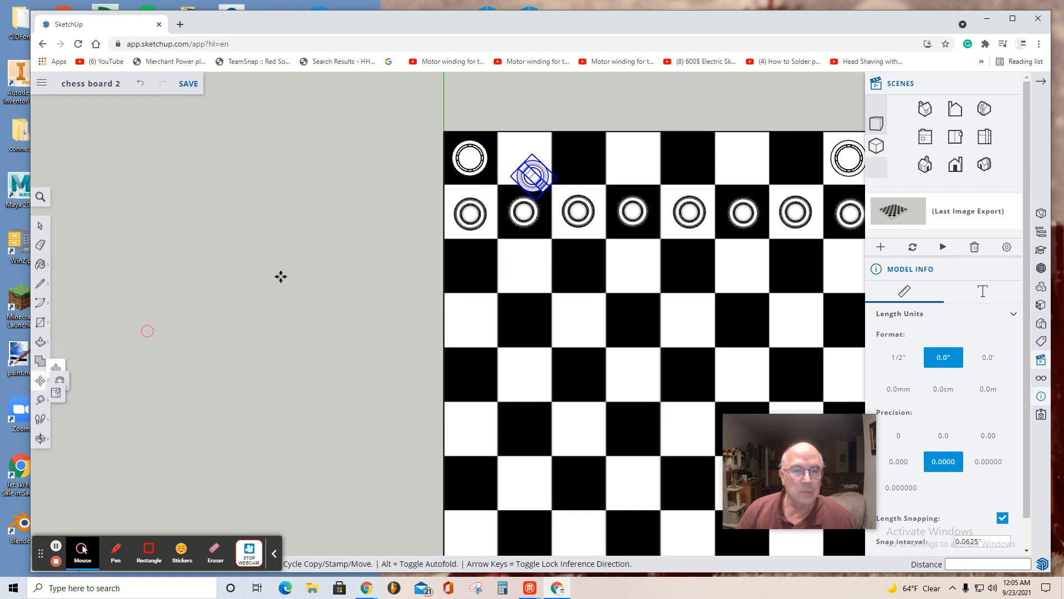
pyautogui.click(531, 178)
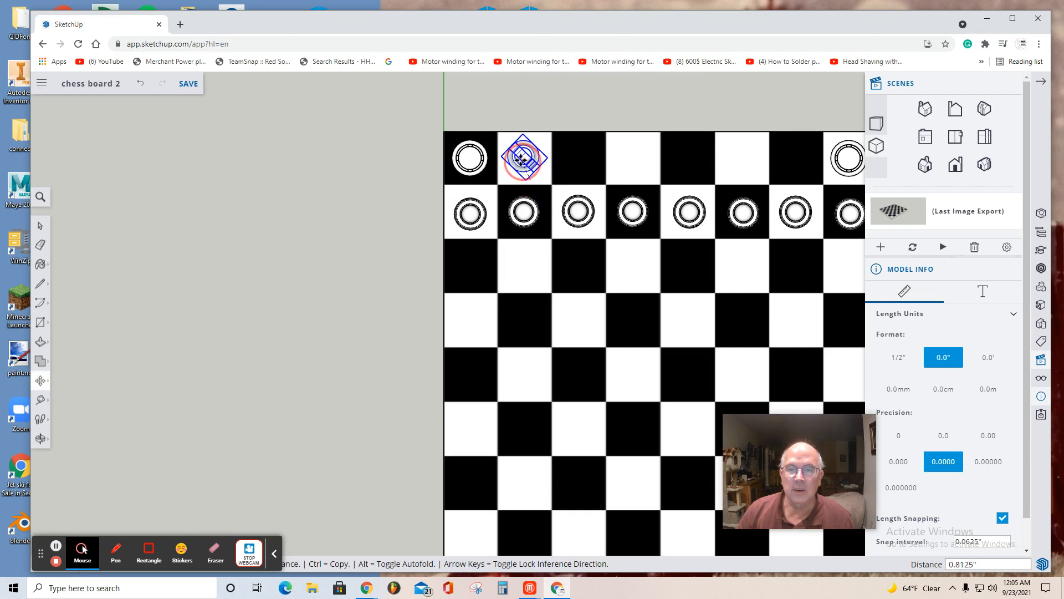
pyautogui.click(522, 160)
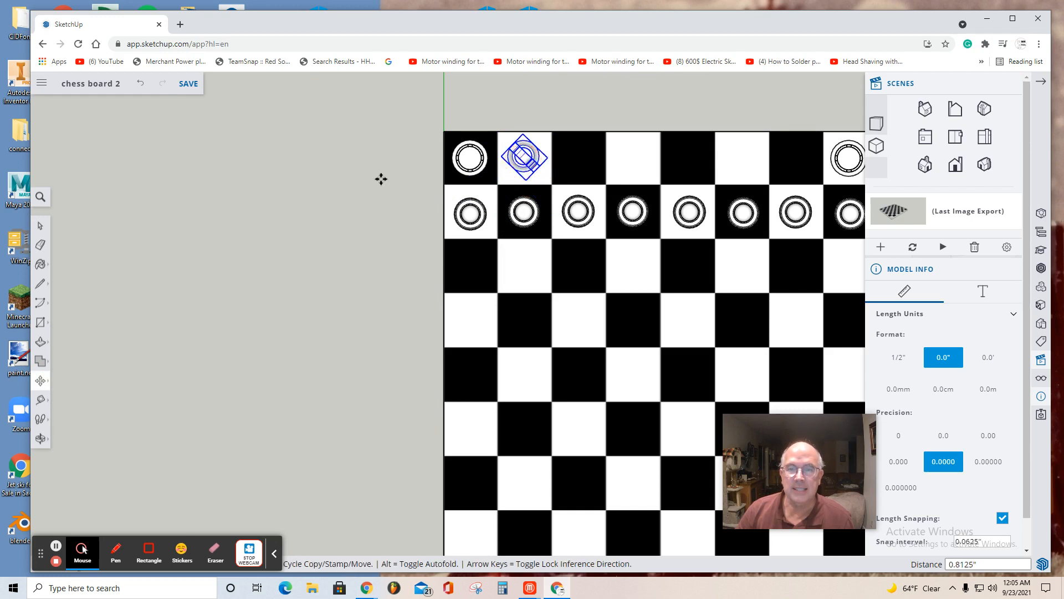
pyautogui.click(41, 229)
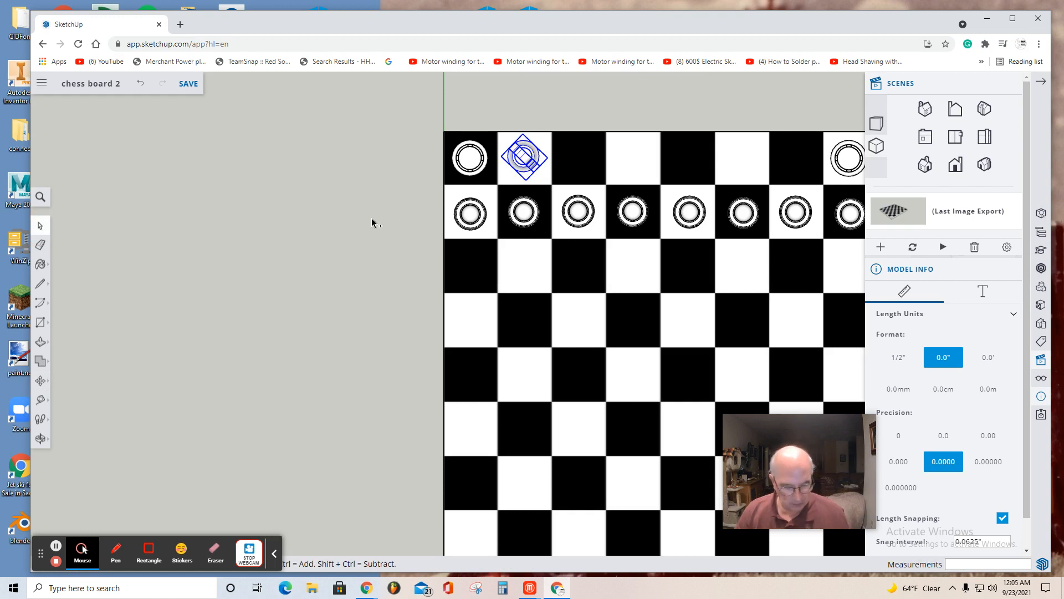
pyautogui.click(783, 169)
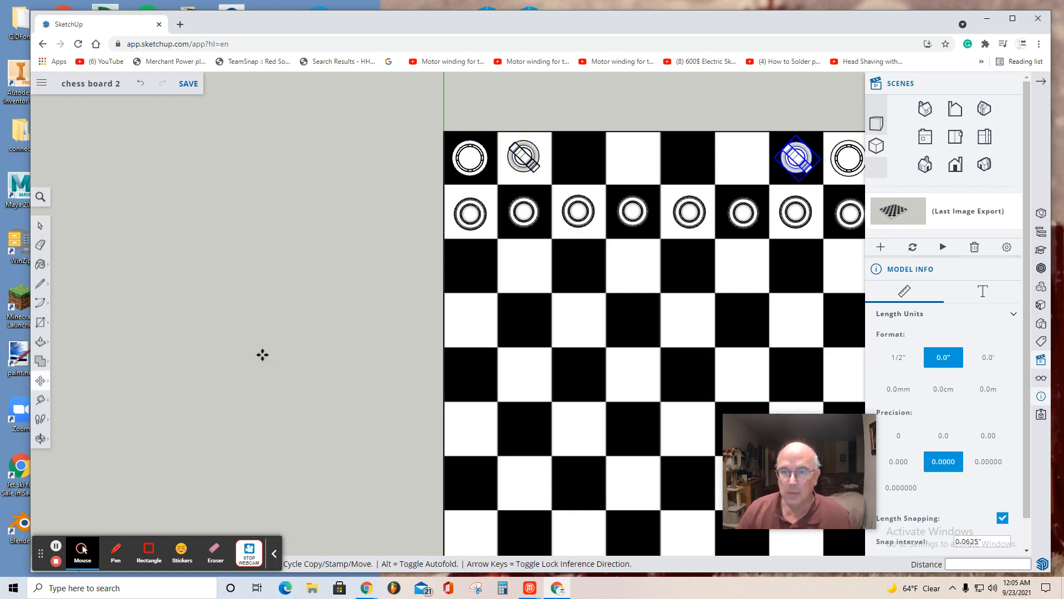
# Step: Import Bishop.skp from the SketchUp project in Trimble Connect and place it on the ground beside the board
pyautogui.click(40, 86)
pyautogui.moveTo(68, 202)
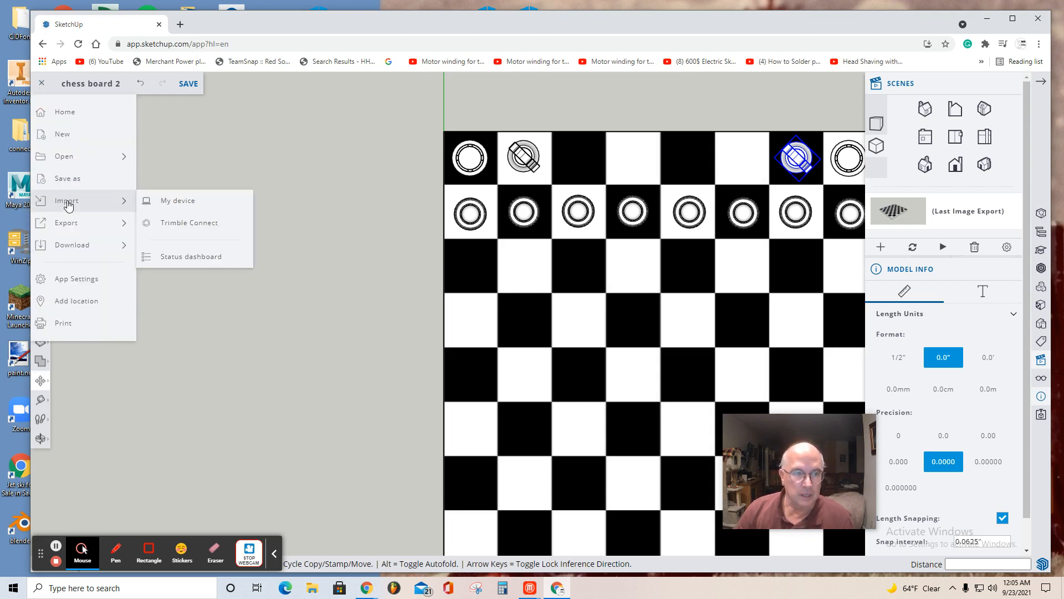
pyautogui.click(195, 222)
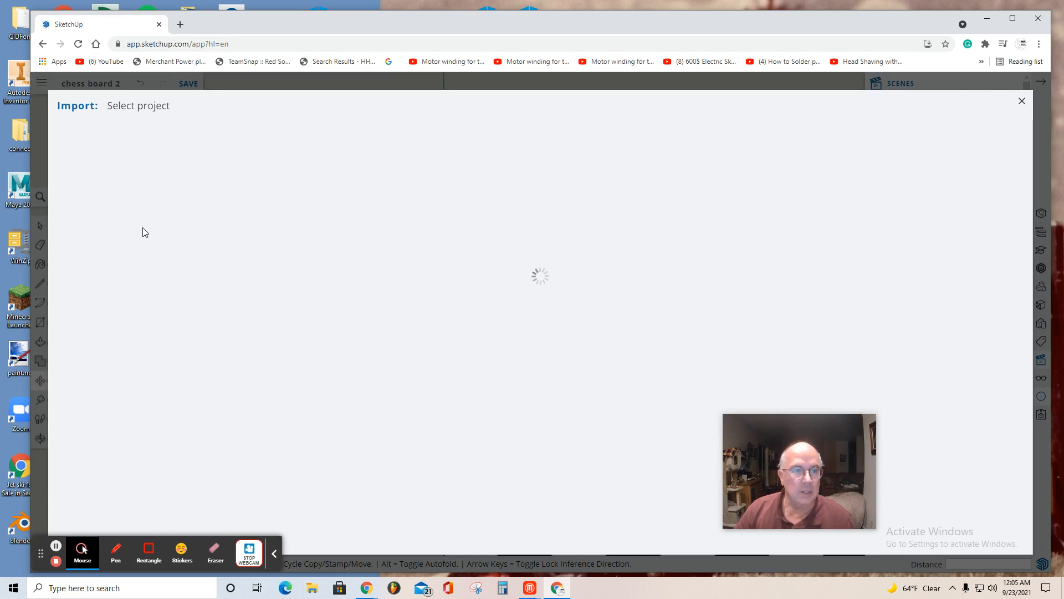
pyautogui.click(123, 197)
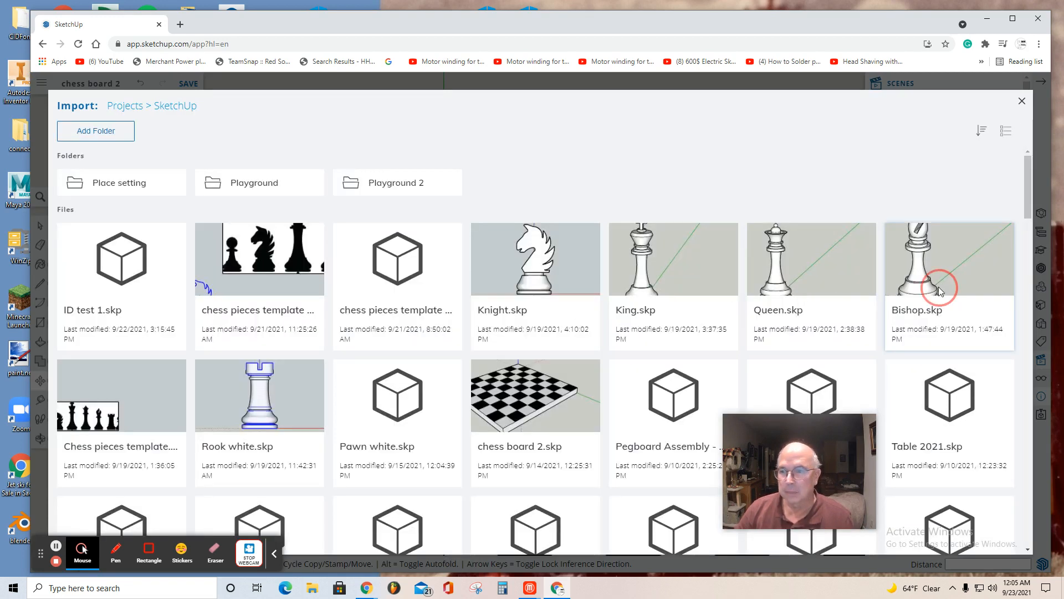
pyautogui.click(940, 290)
pyautogui.click(562, 400)
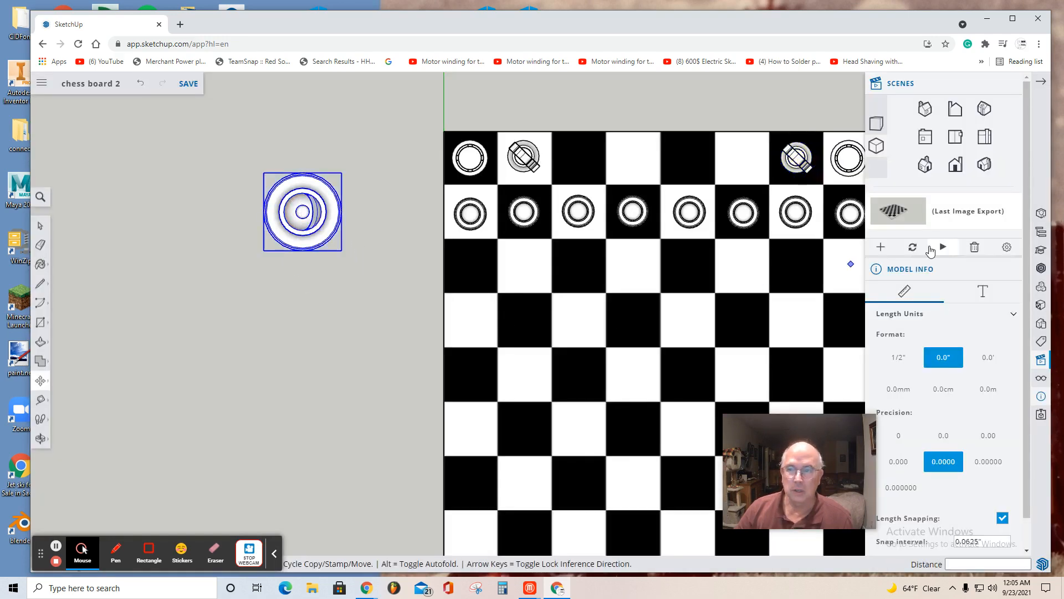
# Step: Scale the bishop down uniformly to 0.50 in top view and slightly further from its upper corner in front view
pyautogui.click(40, 382)
pyautogui.click(68, 409)
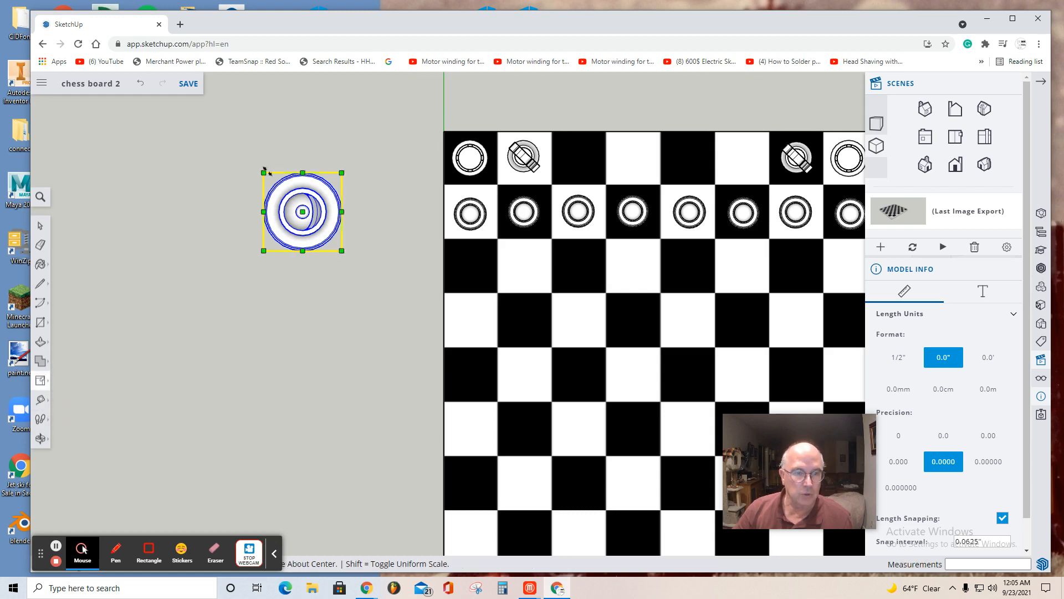
pyautogui.moveTo(264, 174); pyautogui.dragTo(294, 217)
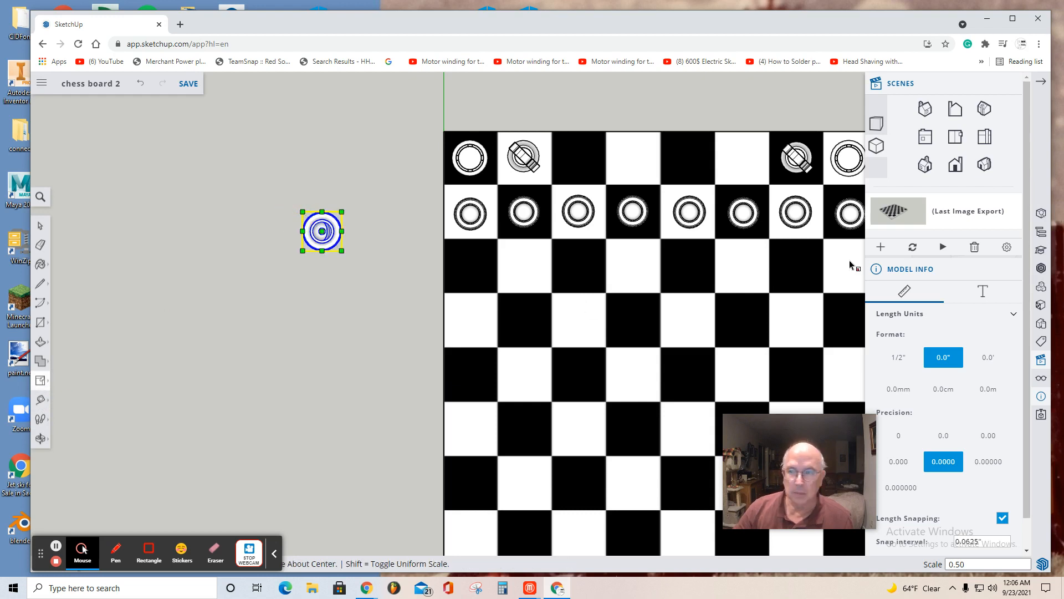
pyautogui.click(952, 173)
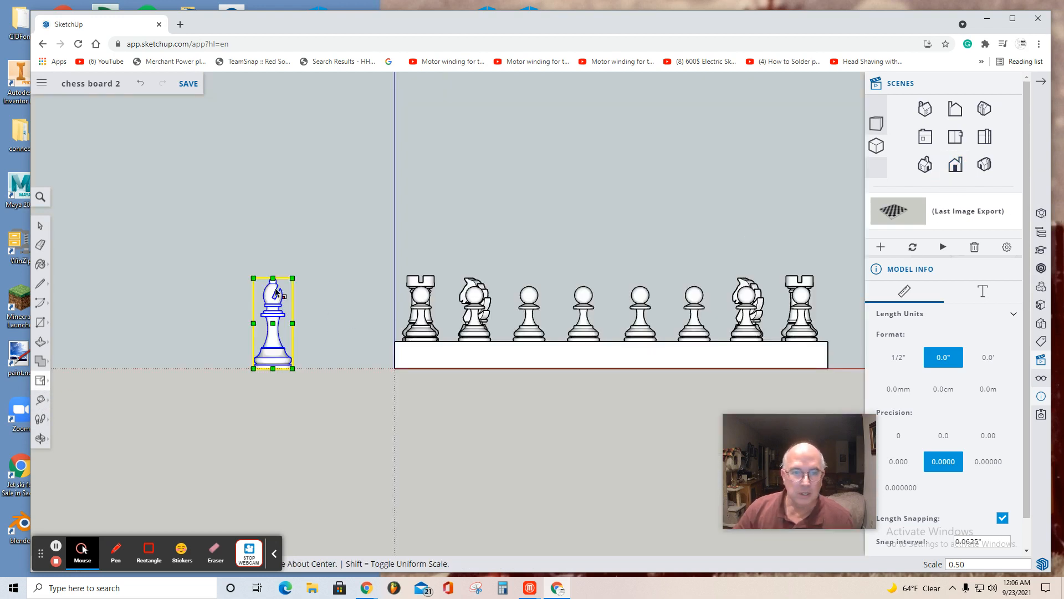
pyautogui.moveTo(253, 277); pyautogui.dragTo(259, 289)
# Step: Move the bishop about 9.44 inches by its base to a point above the third pawn, clear of the board
pyautogui.click(40, 383)
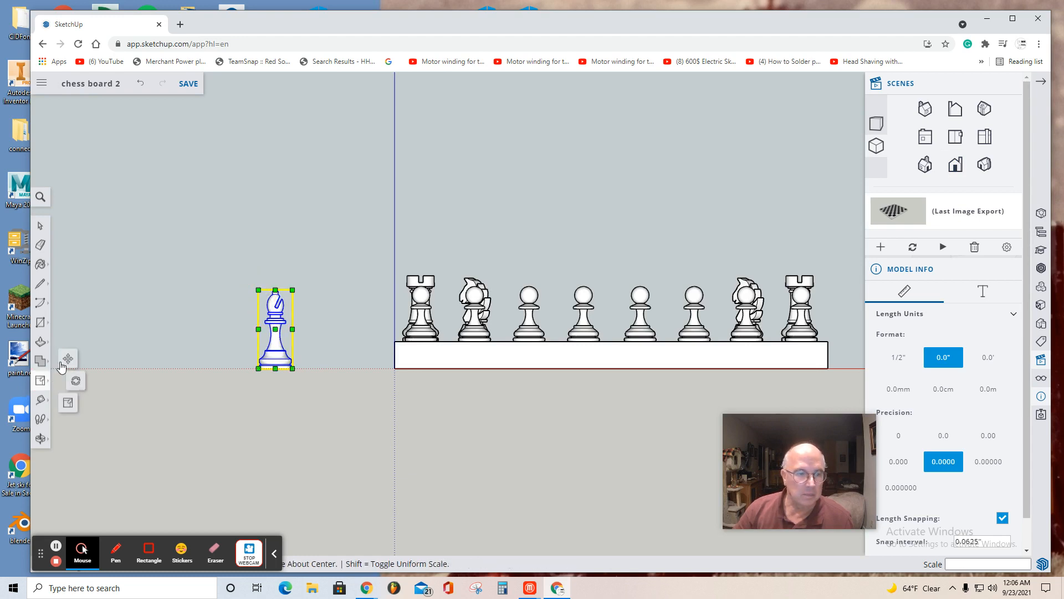
pyautogui.click(65, 358)
pyautogui.click(276, 367)
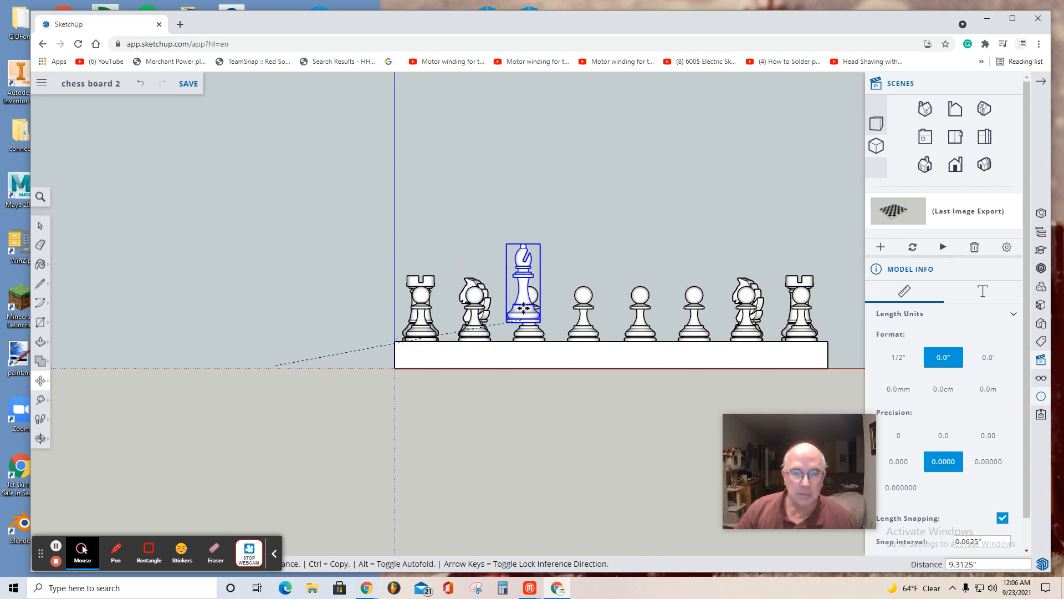
pyautogui.click(522, 301)
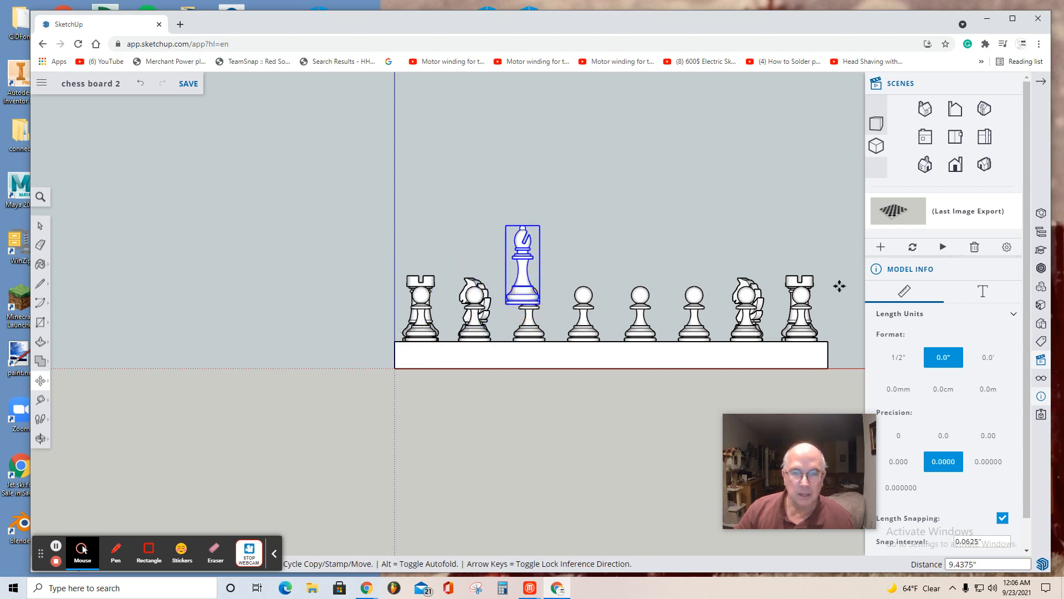
# Step: Move the bishop about 2.63 inches onto the black back-row square beside the knight and lower it onto the board surface
pyautogui.click(965, 138)
pyautogui.click(451, 201)
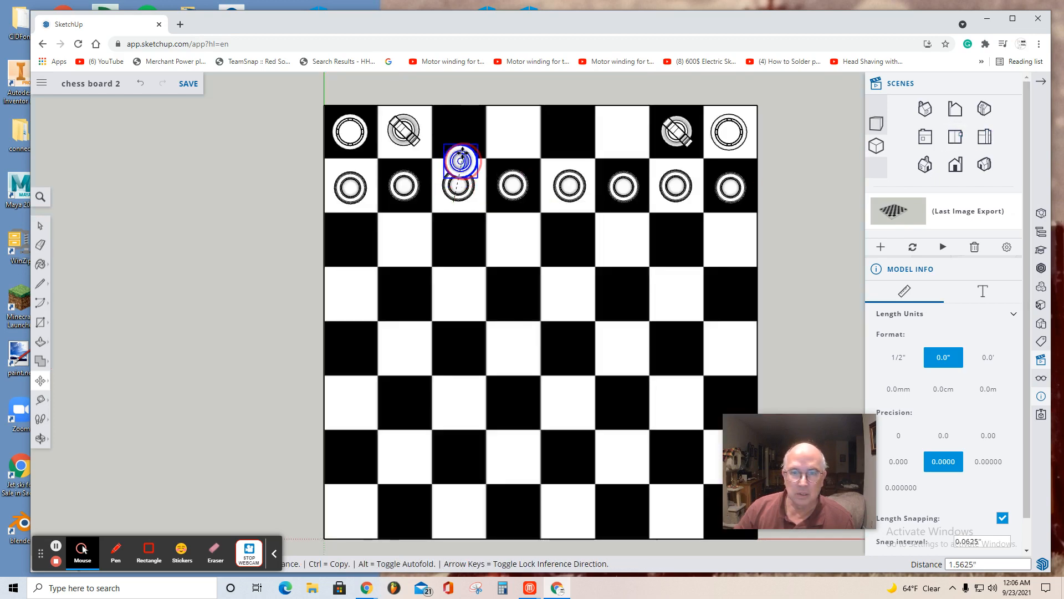
pyautogui.click(460, 132)
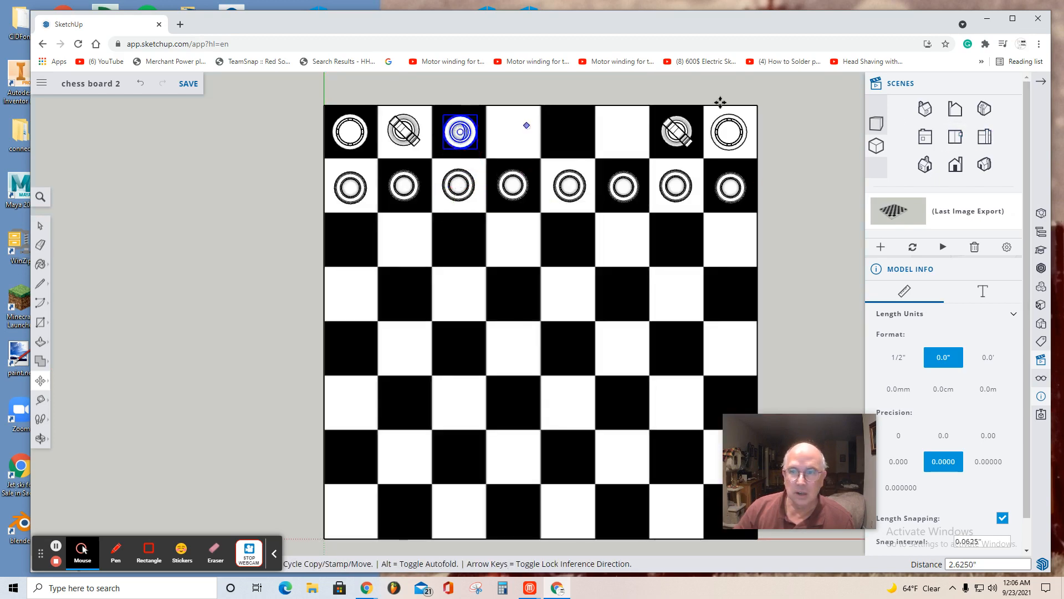
pyautogui.click(956, 110)
pyautogui.moveTo(625, 326); pyautogui.dragTo(621, 366)
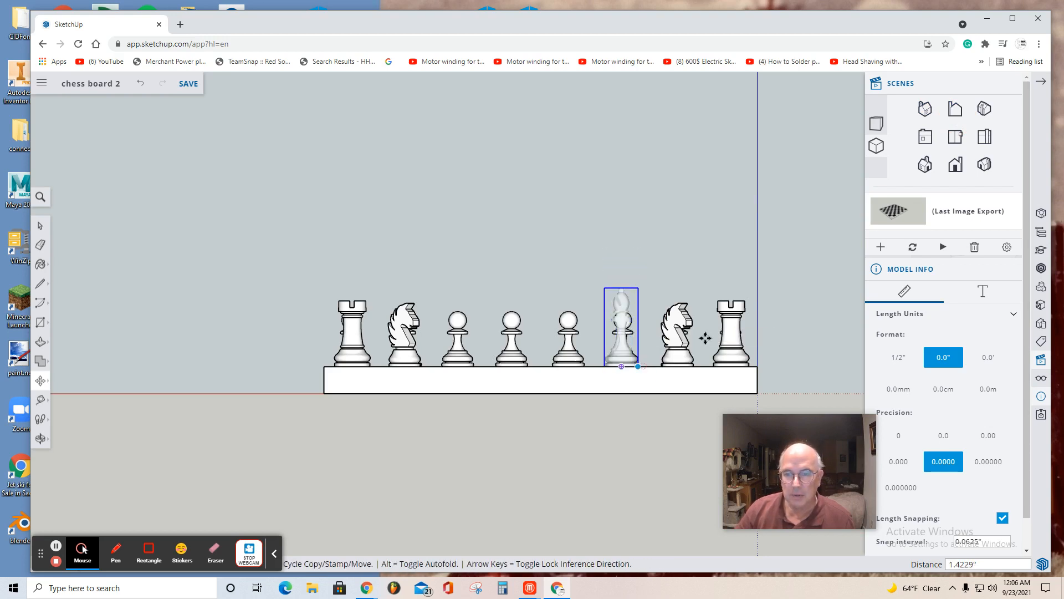
# Step: Centre the bishop in its black square and paste a copy onto the white back-row square beside the other knight
pyautogui.click(955, 137)
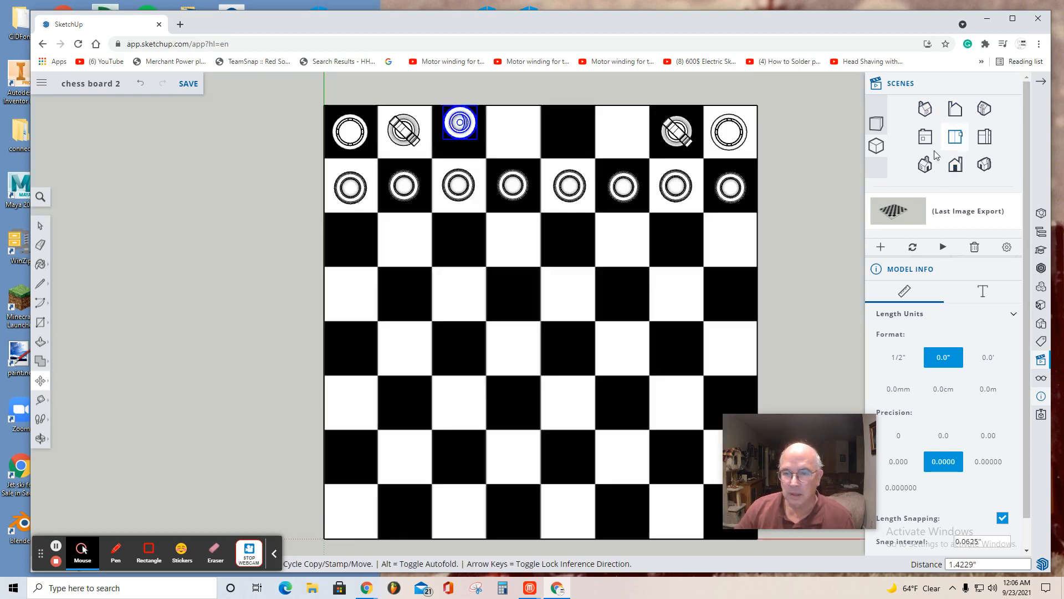
pyautogui.moveTo(468, 127); pyautogui.dragTo(603, 148)
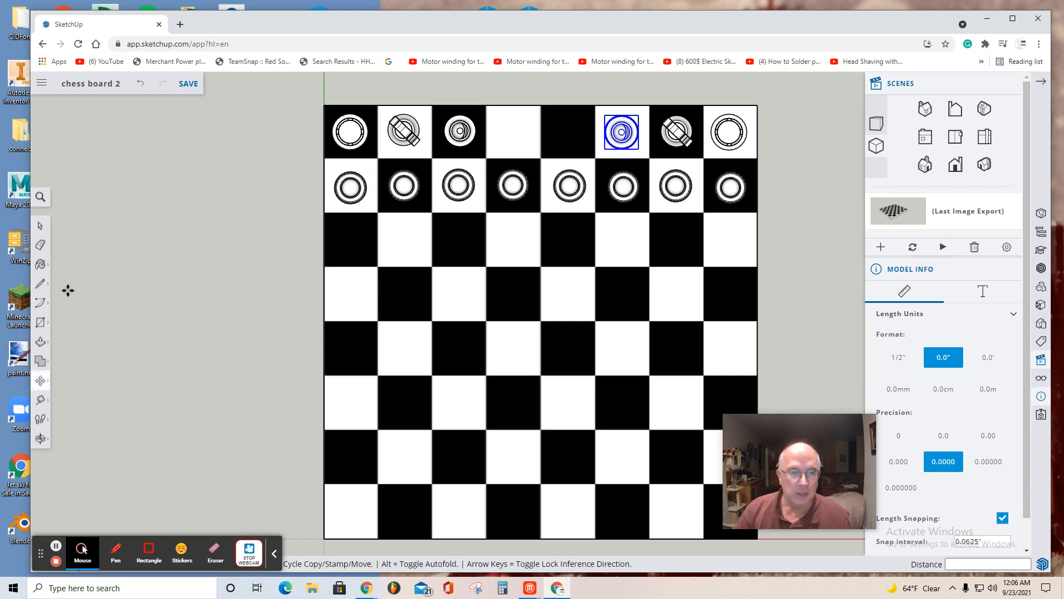
pyautogui.moveTo(44, 391)
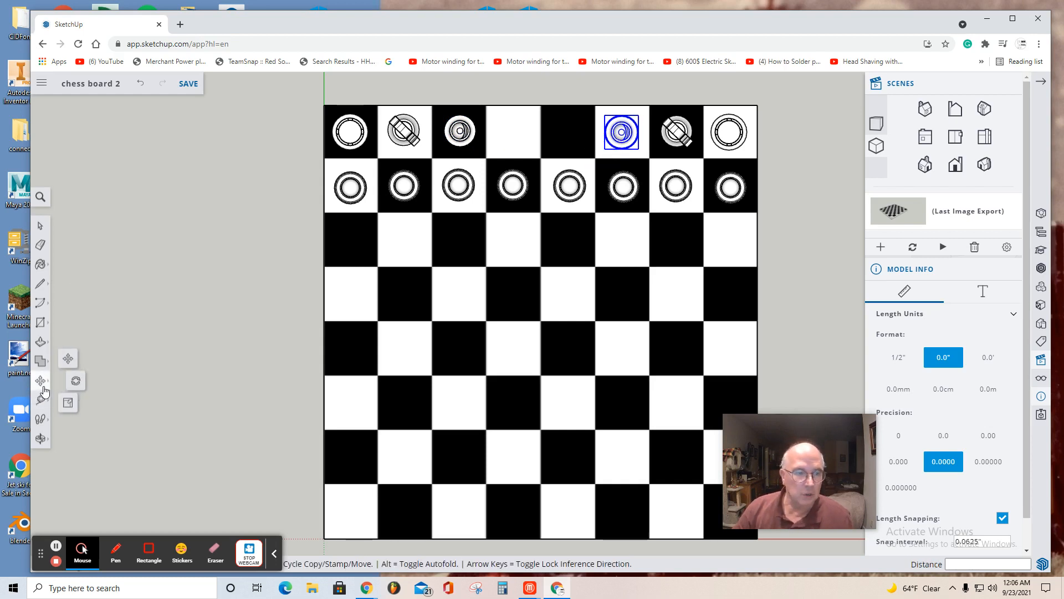
# Step: Rotate the copied bishop about 145.9 degrees in top view
pyautogui.click(75, 380)
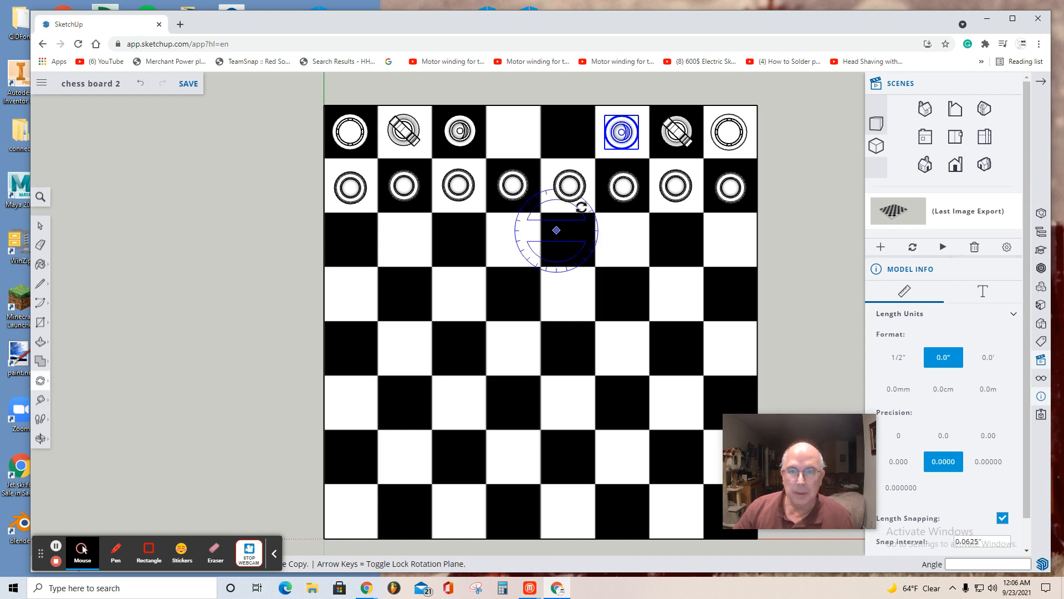
pyautogui.click(610, 143)
pyautogui.click(610, 115)
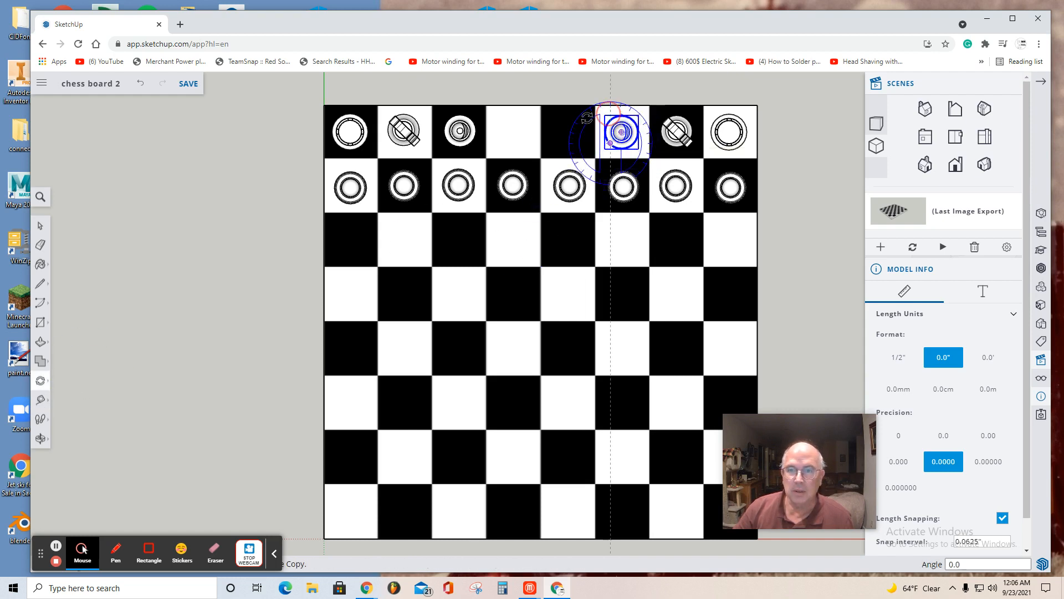
pyautogui.click(579, 182)
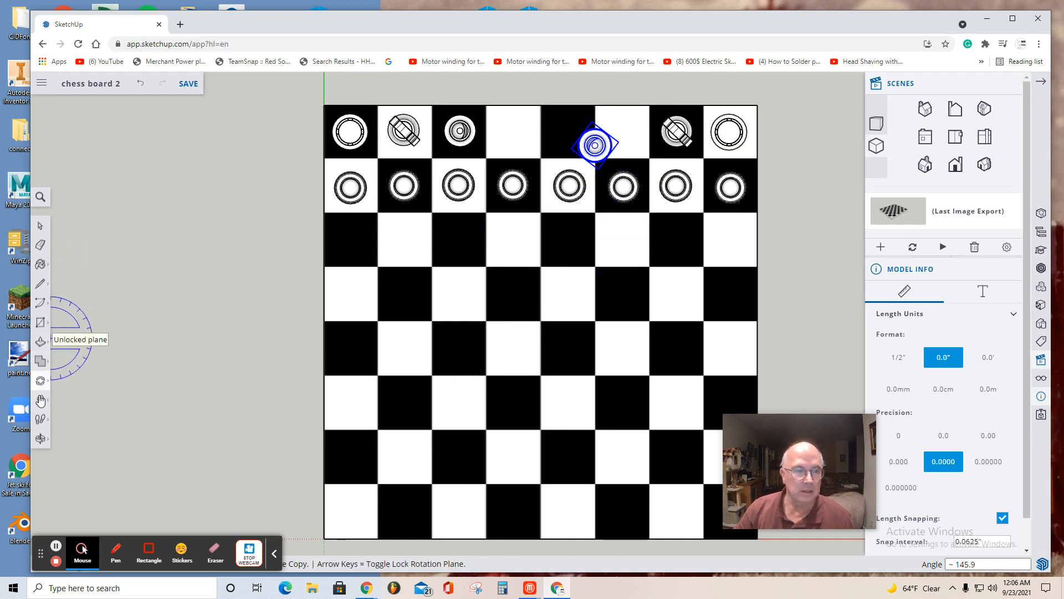
# Step: Move the rotated bishop about 1.125 inches back to the centre of its white back-row square
pyautogui.click(41, 384)
pyautogui.click(67, 356)
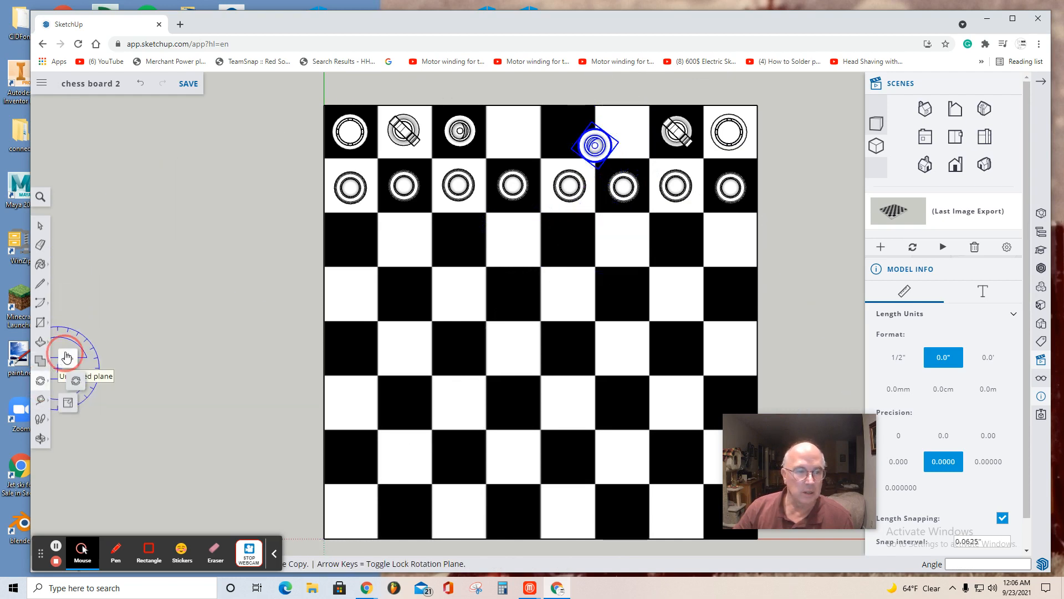
pyautogui.click(597, 149)
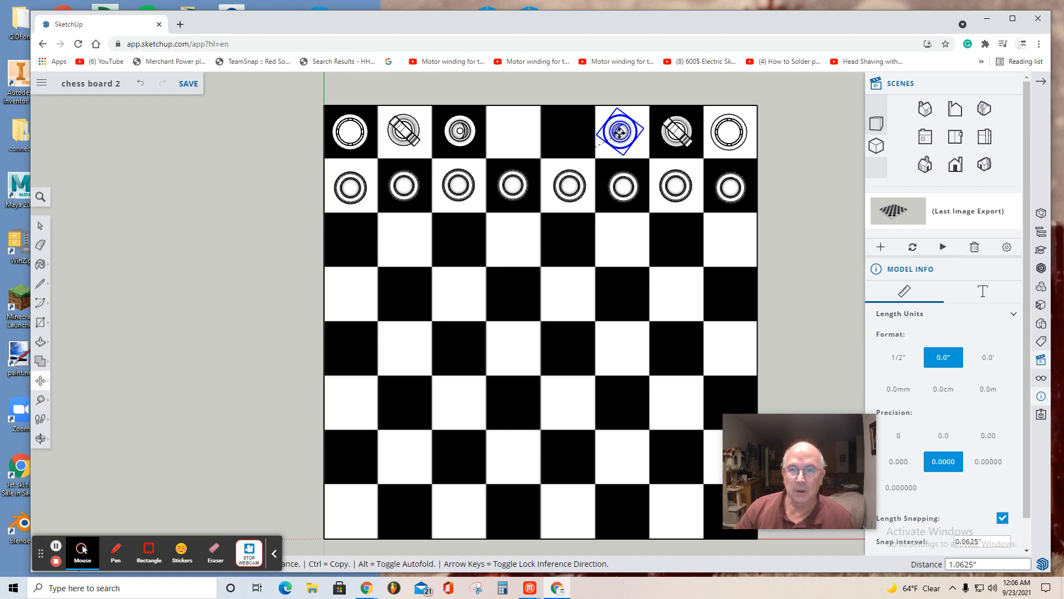
pyautogui.click(621, 132)
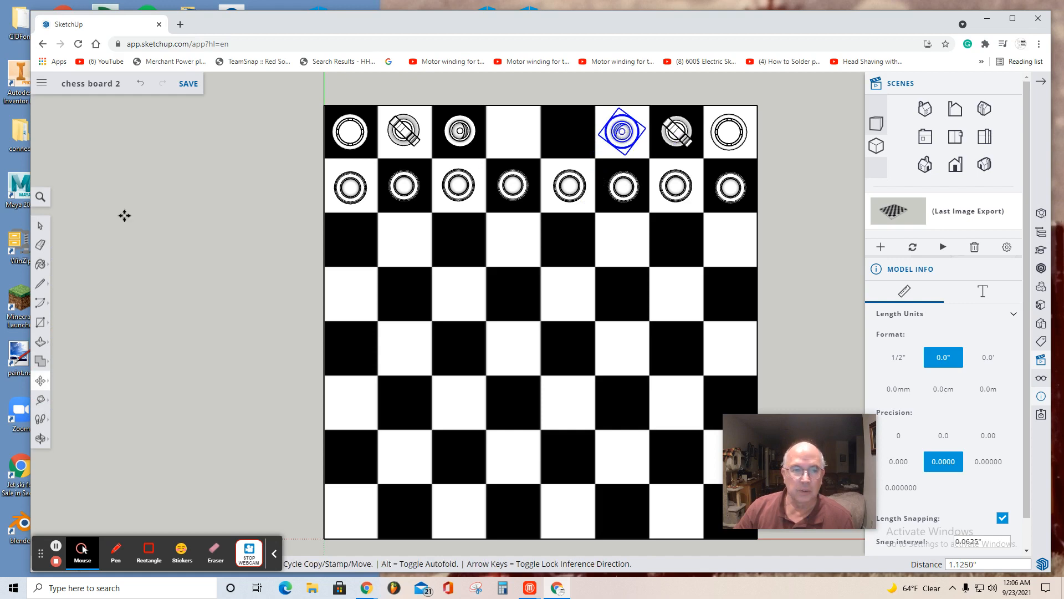
# Step: Rotate the knight between the copied bishop and the rook by 90 degrees in top view
pyautogui.click(39, 229)
pyautogui.click(675, 139)
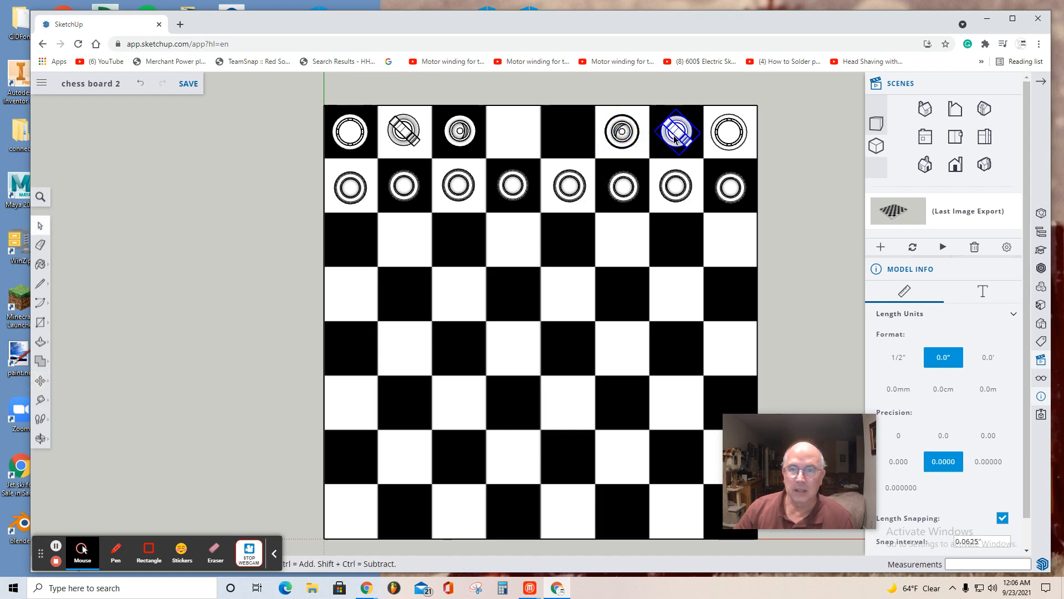
pyautogui.click(40, 380)
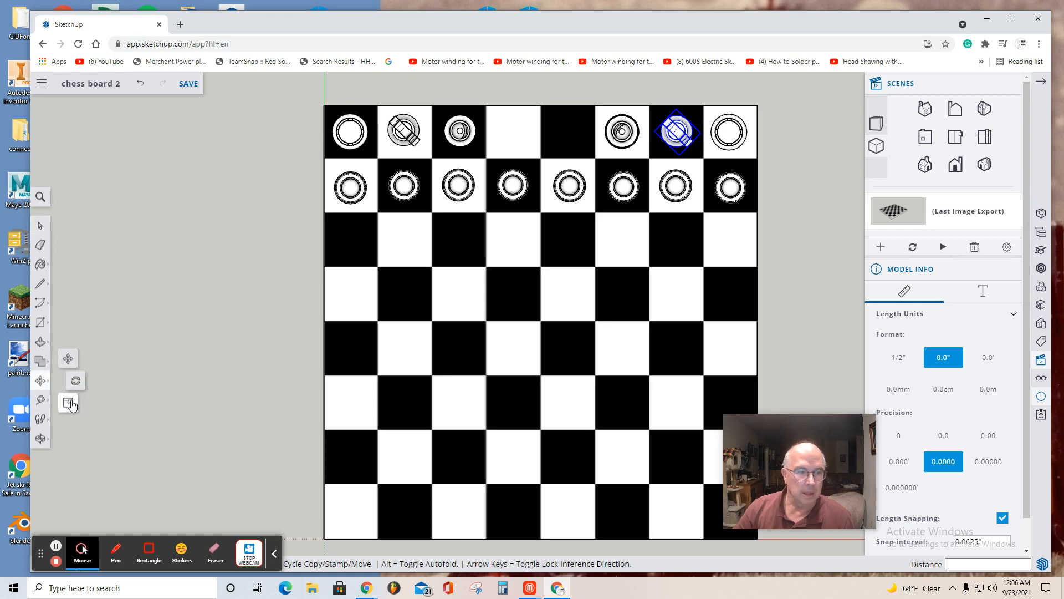
pyautogui.click(76, 381)
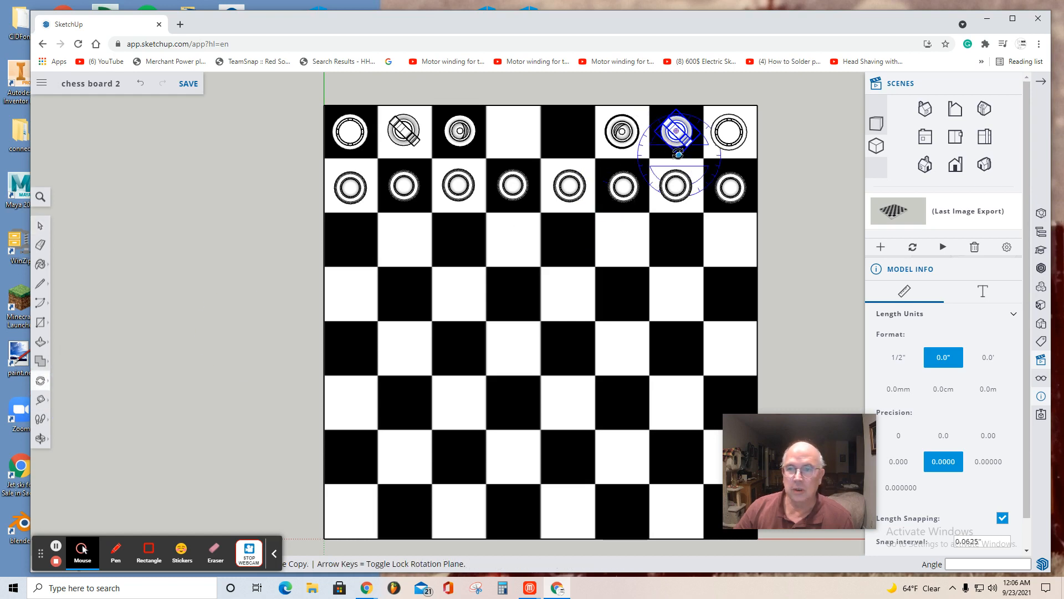
pyautogui.click(702, 130)
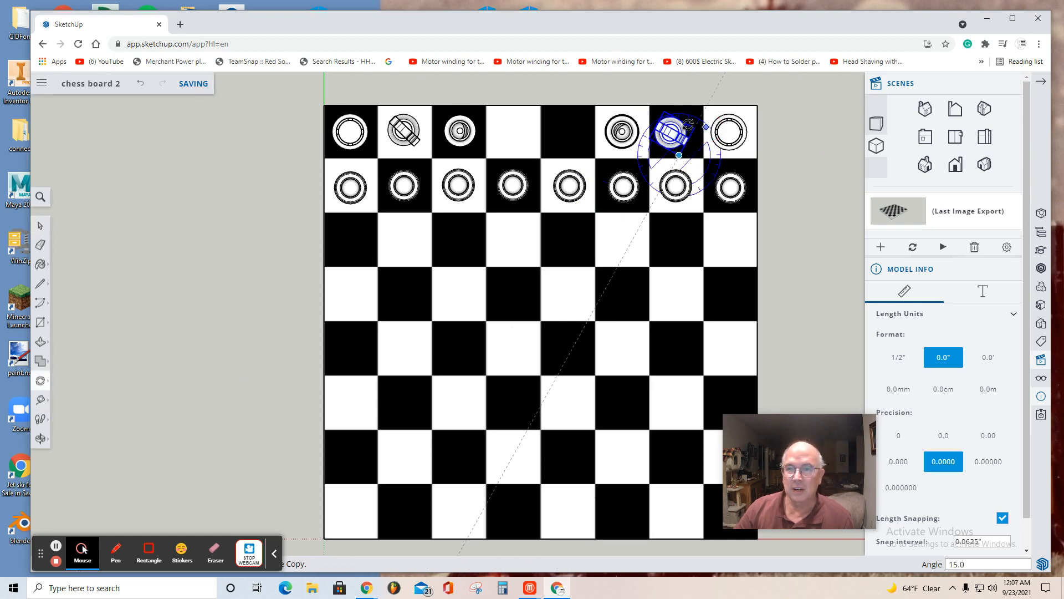
pyautogui.click(646, 134)
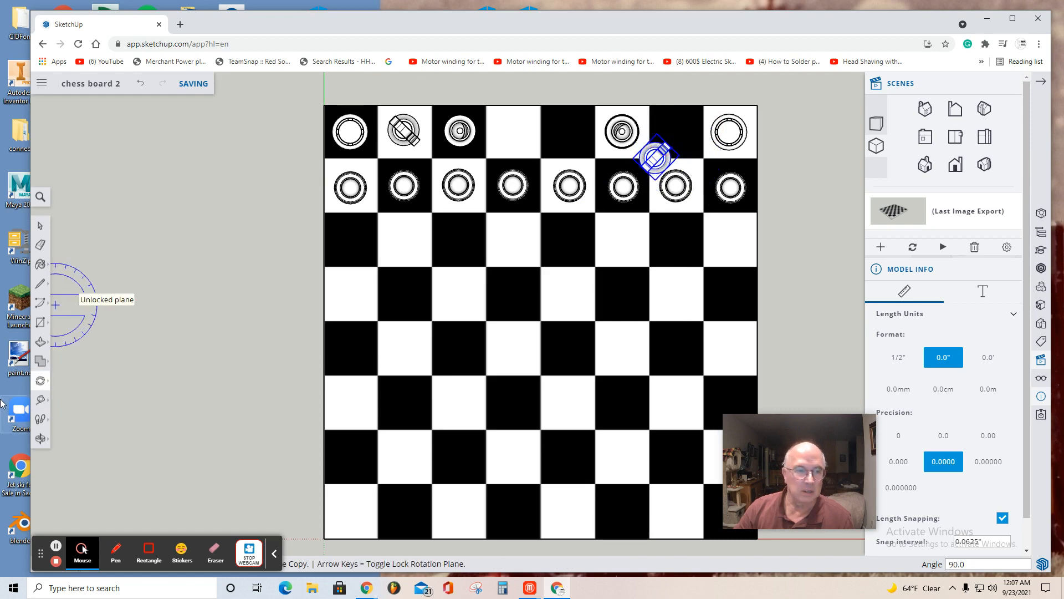
# Step: Move the rotated knight about 1.25 inches back to the centre of its black back-row square
pyautogui.click(41, 380)
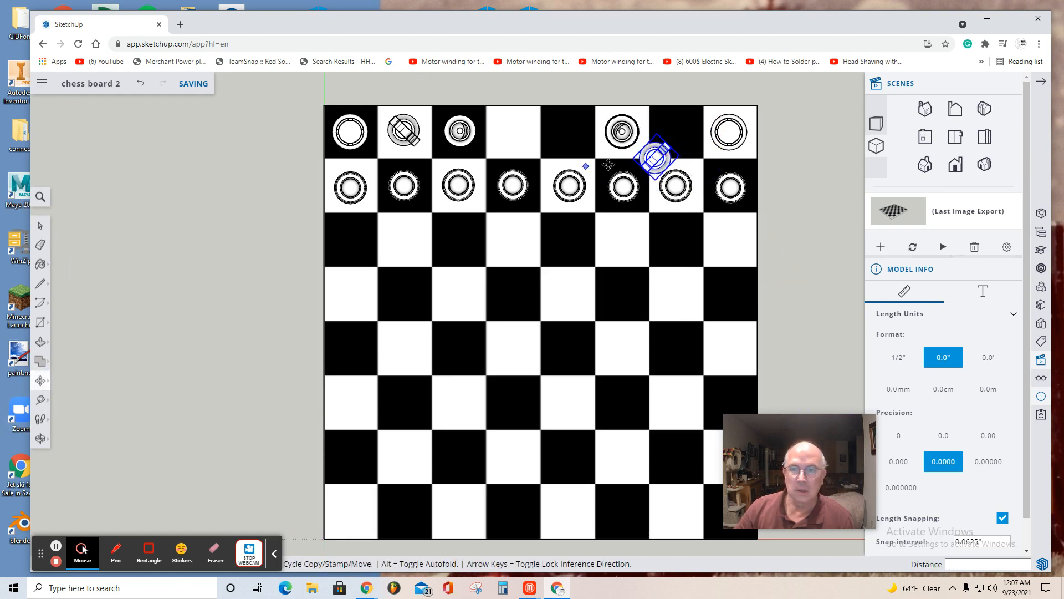
pyautogui.click(653, 159)
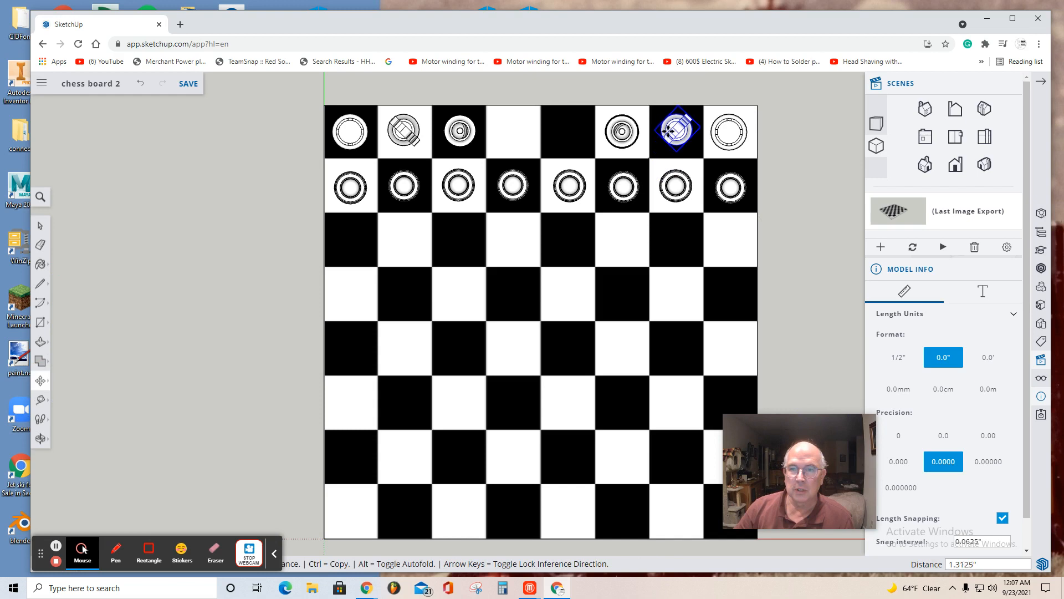
pyautogui.click(668, 131)
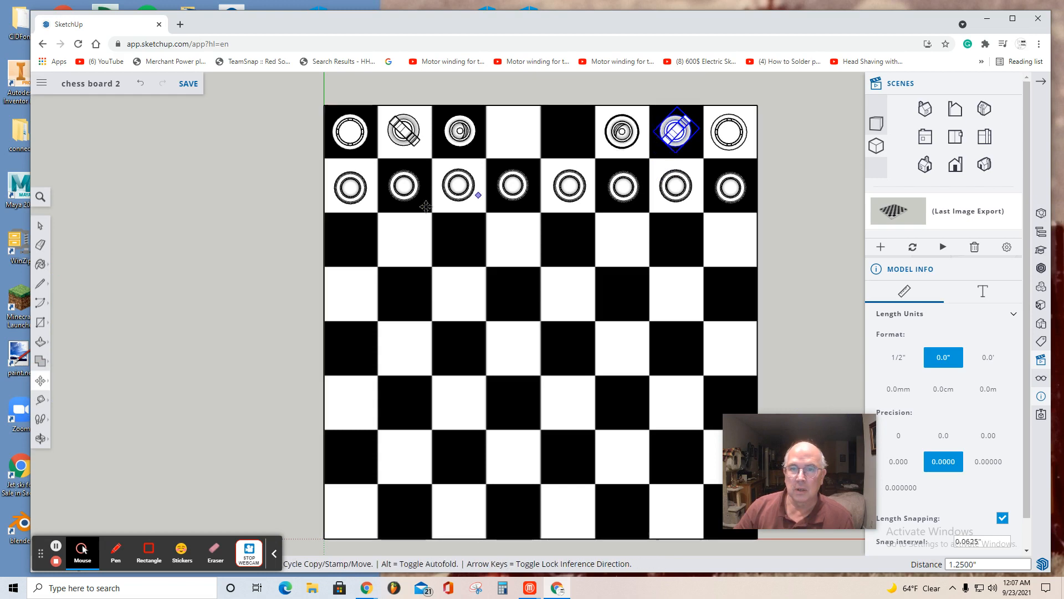
# Step: Import Queen.skp from the SketchUp project on Trimble Connect and place it beside the board
pyautogui.click(41, 86)
pyautogui.moveTo(67, 201)
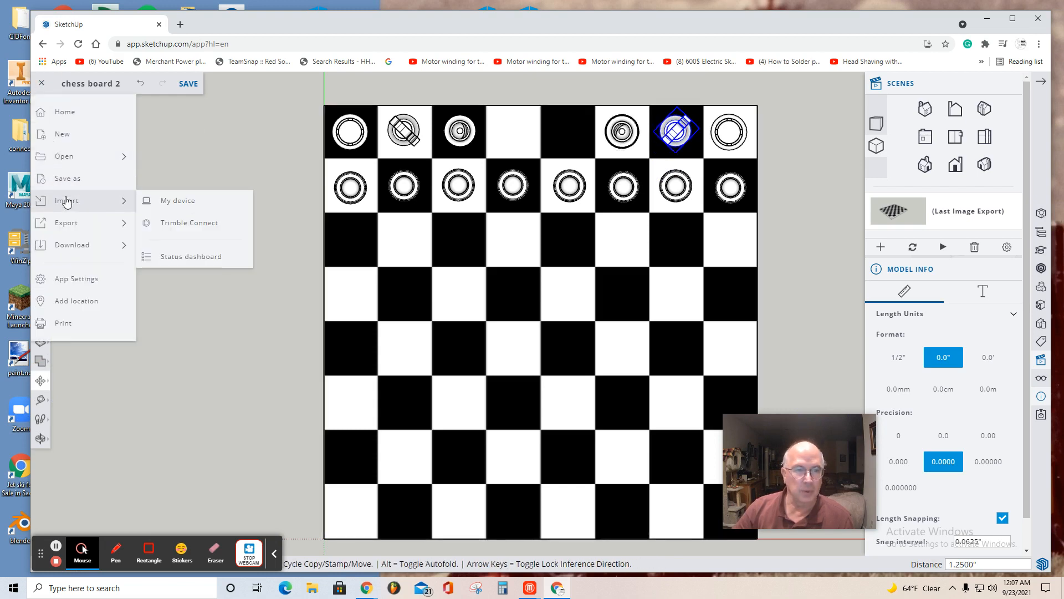
pyautogui.click(198, 223)
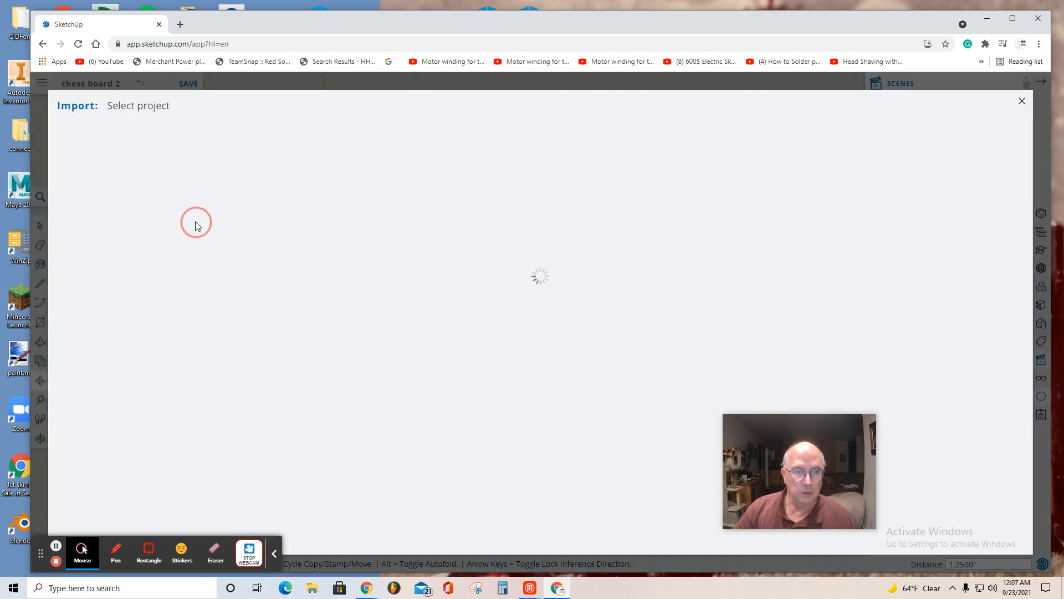
pyautogui.click(133, 188)
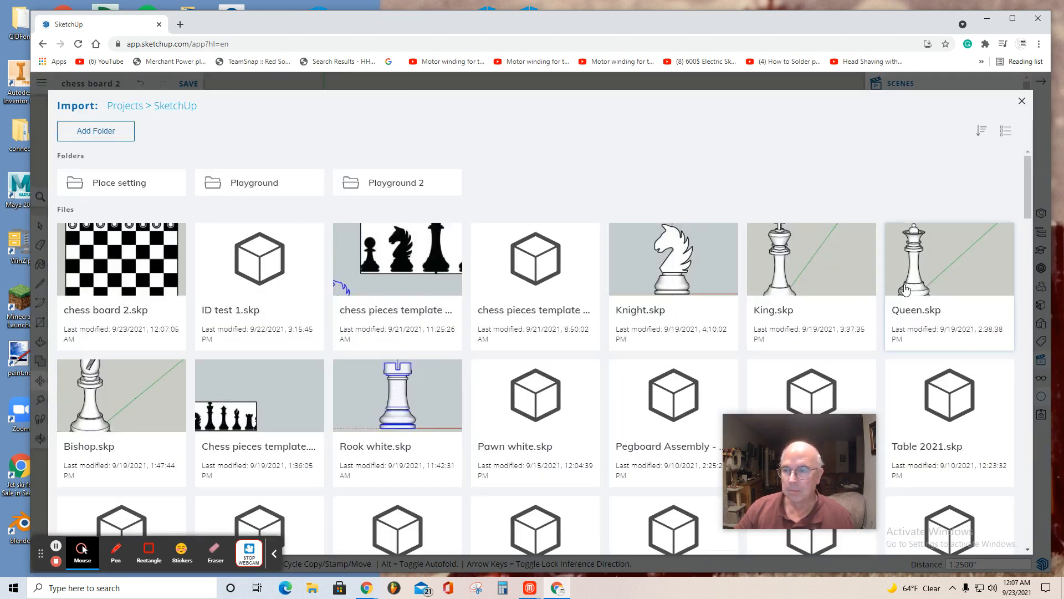
pyautogui.click(904, 289)
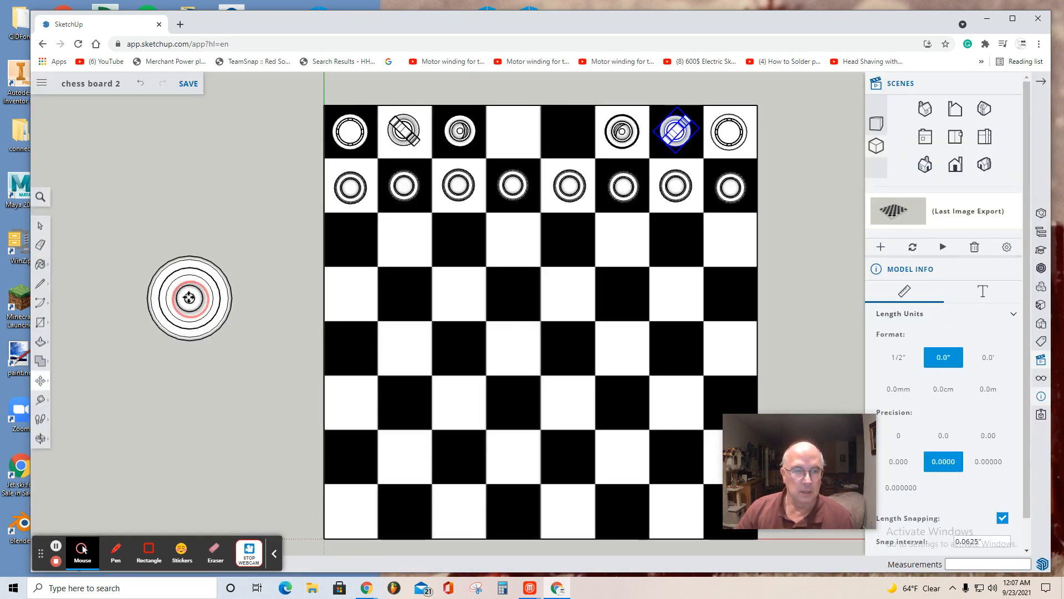
pyautogui.click(189, 297)
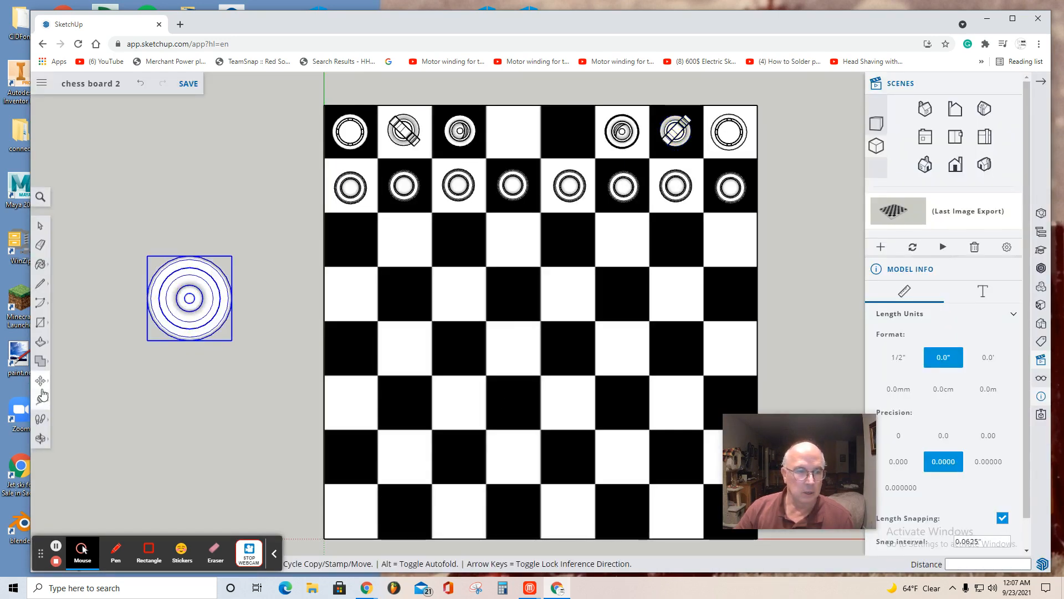
# Step: Scale the queen down uniformly to about 0.55 in top view and about 0.74 in front view
pyautogui.moveTo(45, 385)
pyautogui.click(69, 405)
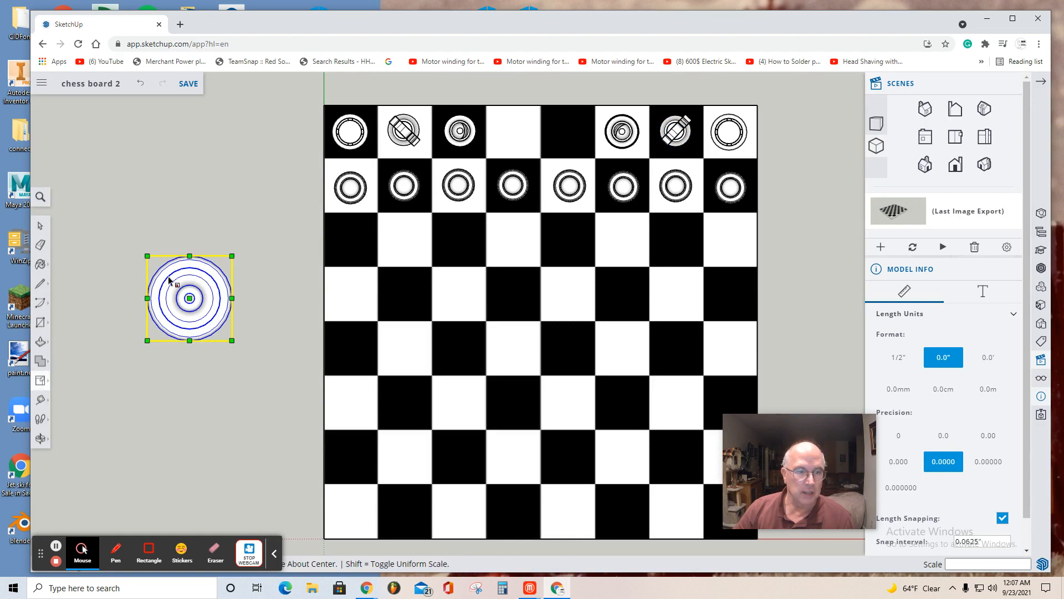
pyautogui.moveTo(147, 339); pyautogui.dragTo(192, 309)
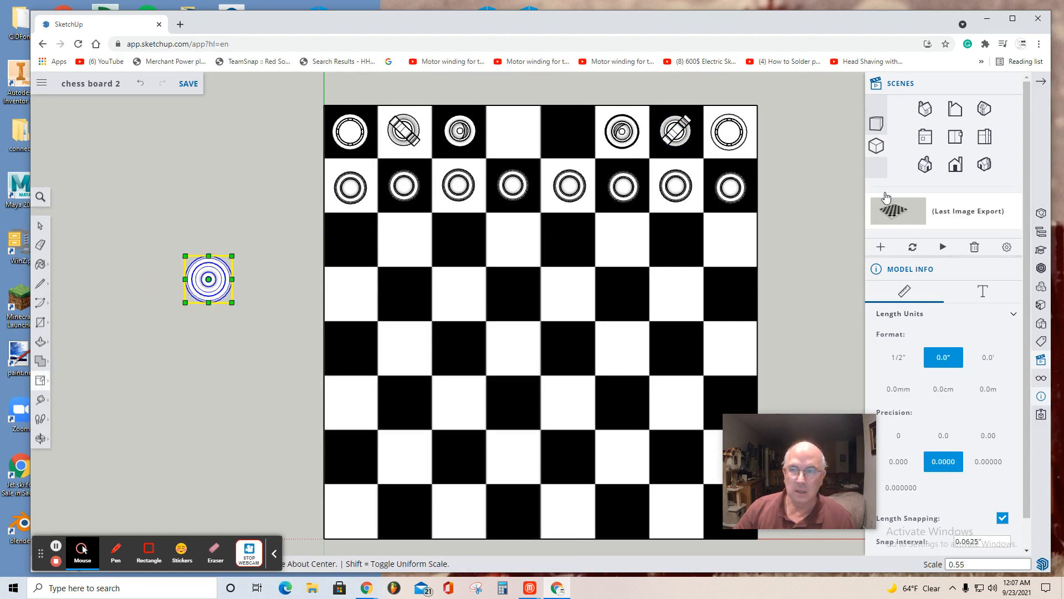
pyautogui.click(963, 164)
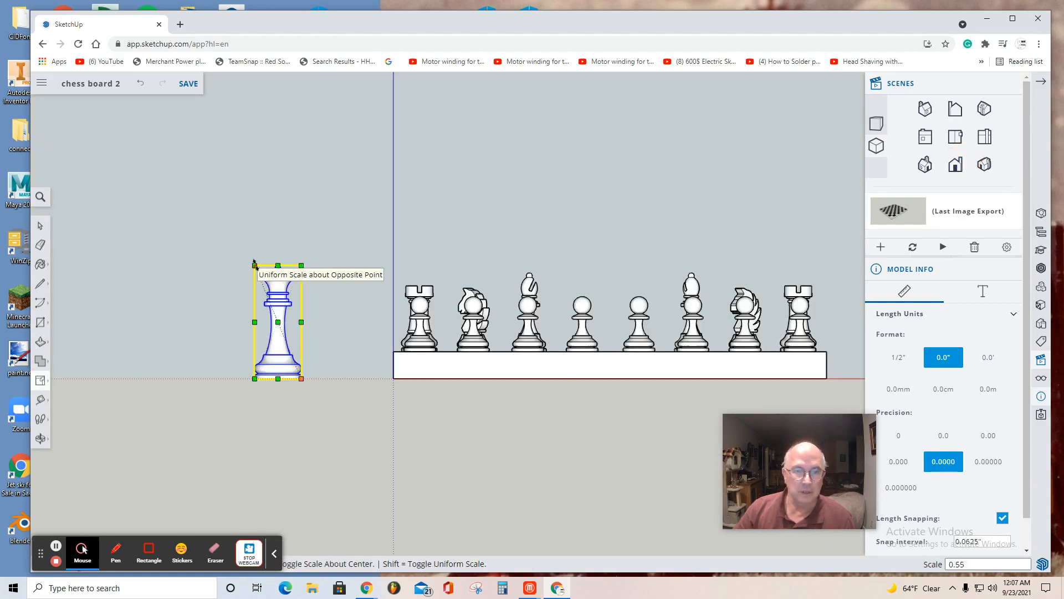
pyautogui.click(264, 284)
pyautogui.moveTo(265, 281); pyautogui.dragTo(267, 295)
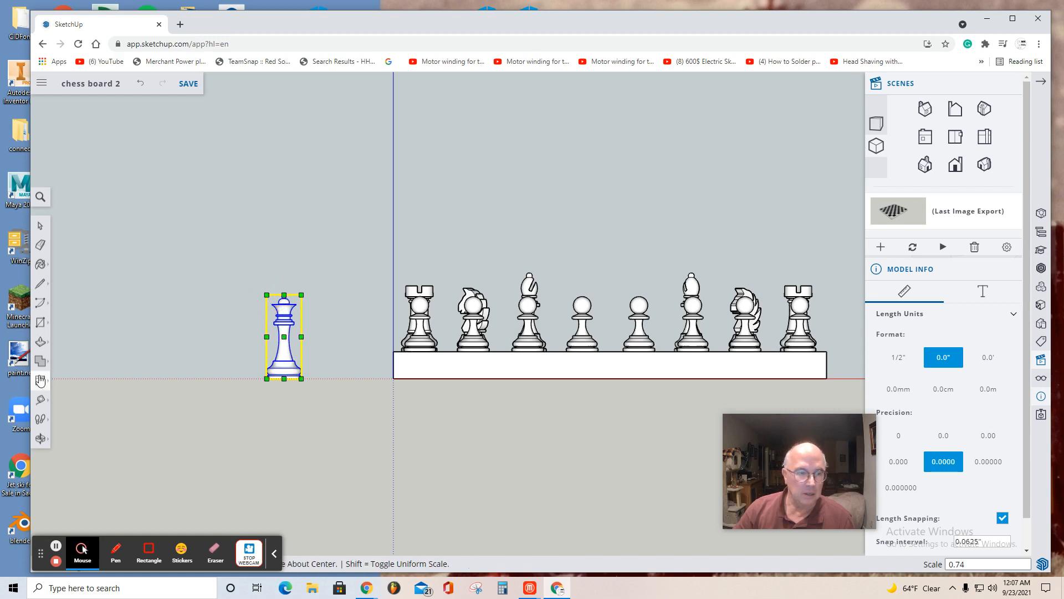
# Step: Move the queen slightly further away from the board in front view
pyautogui.click(40, 380)
pyautogui.click(67, 362)
pyautogui.click(286, 348)
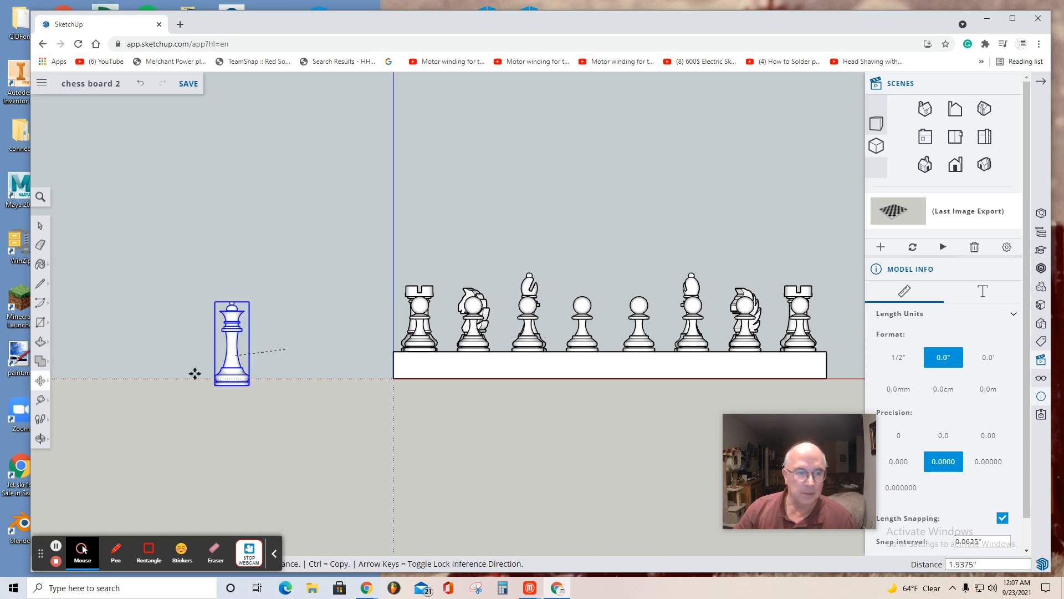
pyautogui.click(236, 349)
# Step: Scale the queen up uniformly to about 1.04 from its upper corner
pyautogui.click(44, 386)
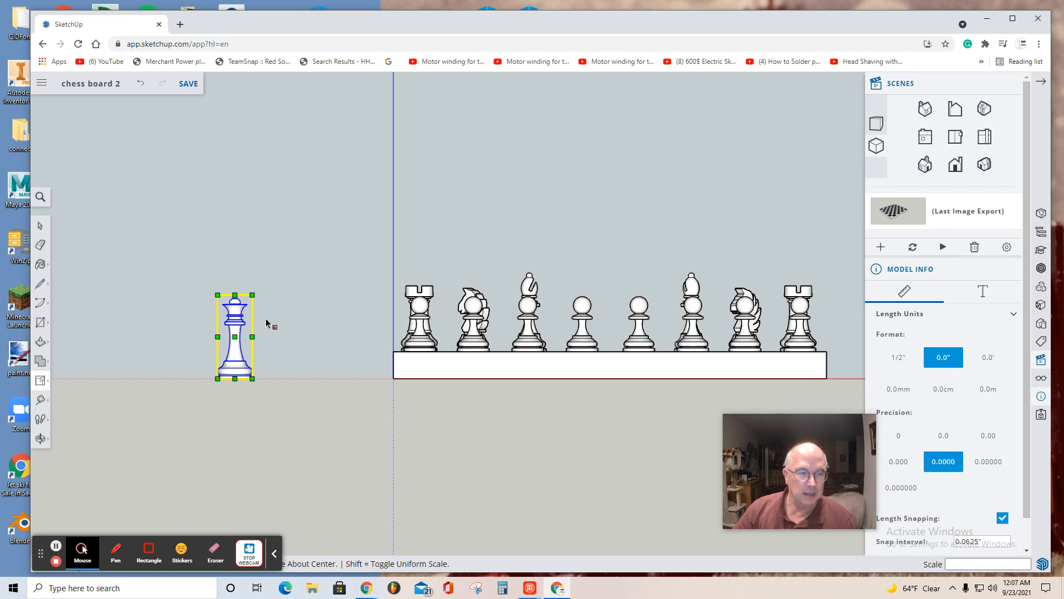
pyautogui.click(252, 295)
pyautogui.click(254, 291)
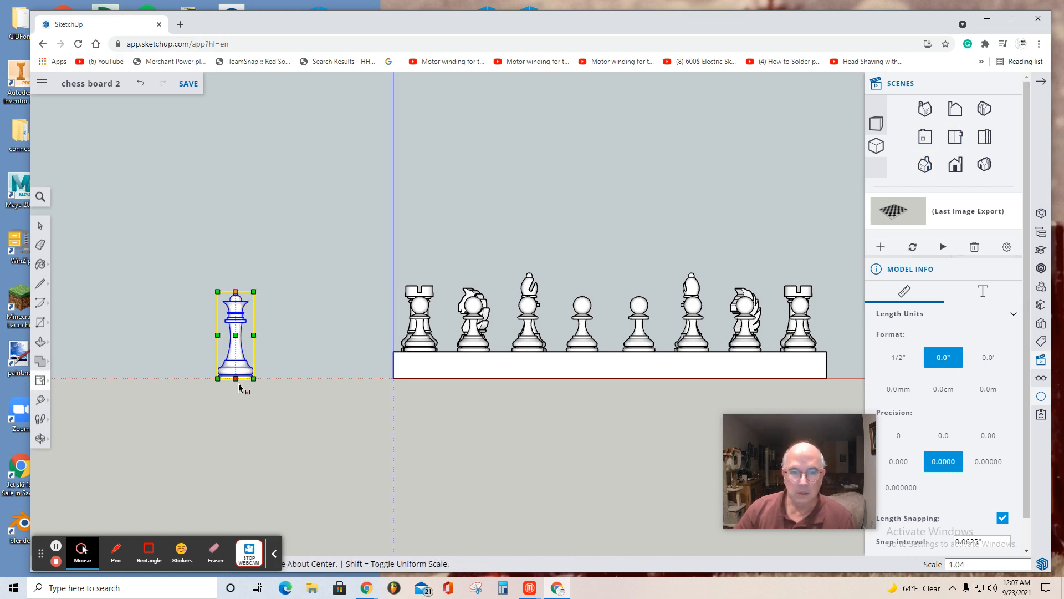
# Step: Move the queen about 14.375 inches by its base to a point above the board between the two middle pawns
pyautogui.click(38, 383)
pyautogui.click(69, 357)
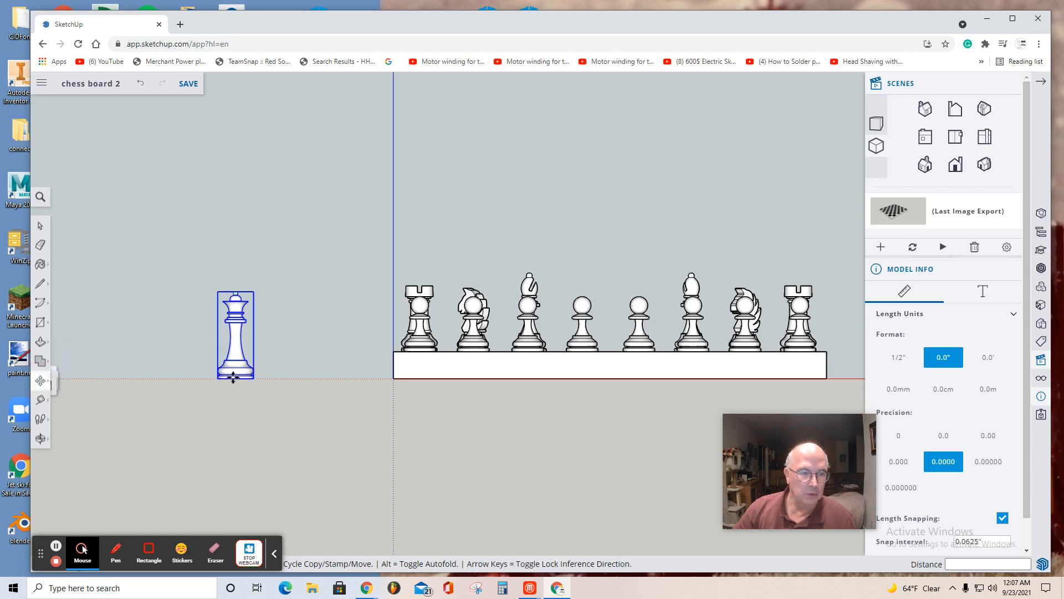
pyautogui.click(236, 378)
pyautogui.click(621, 320)
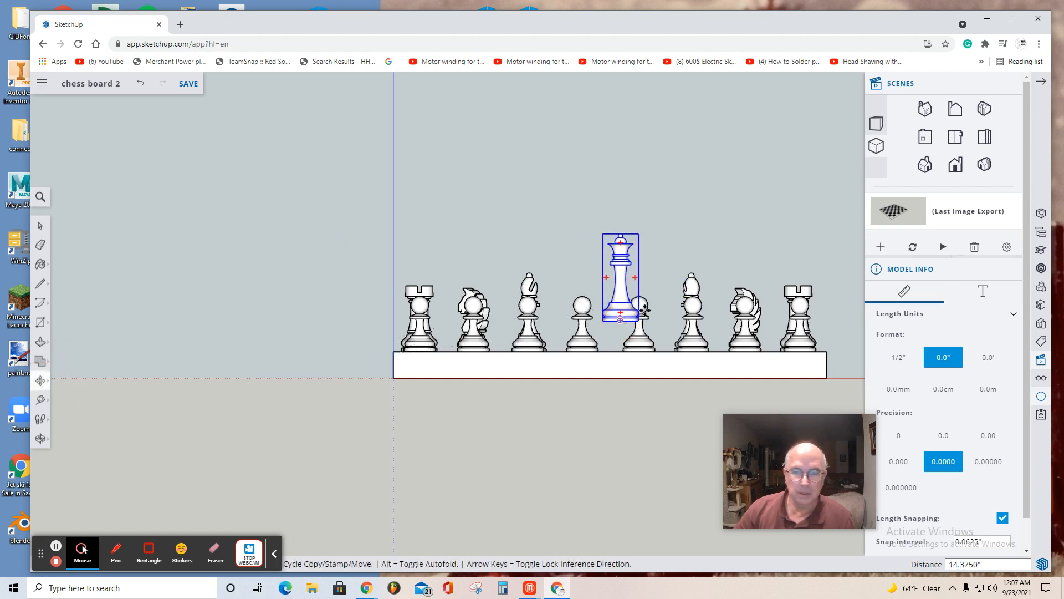
# Step: Lower the queen by its base onto the board surface in back view
pyautogui.click(948, 139)
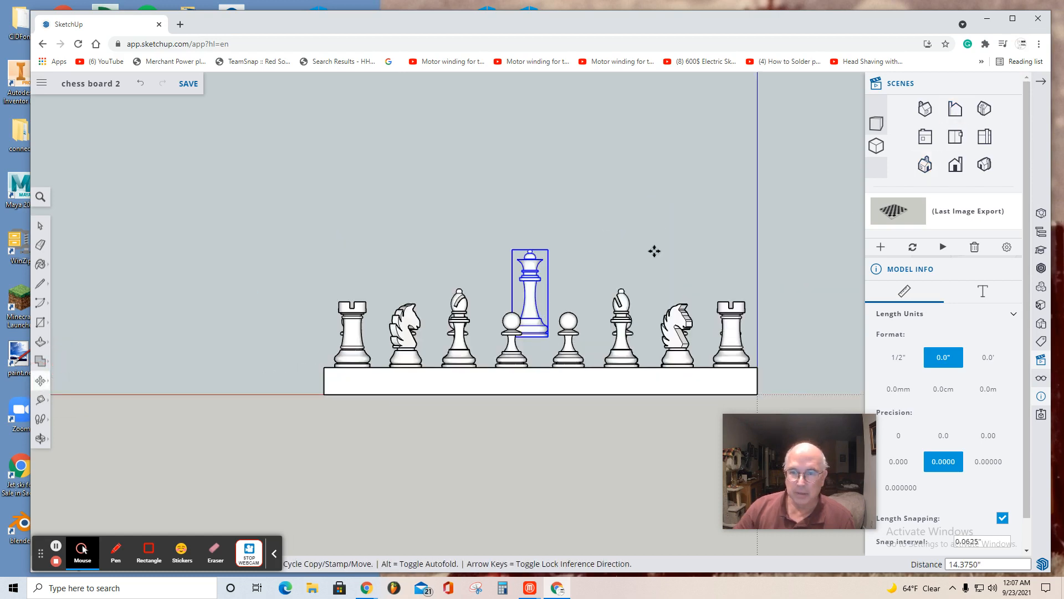
pyautogui.click(530, 335)
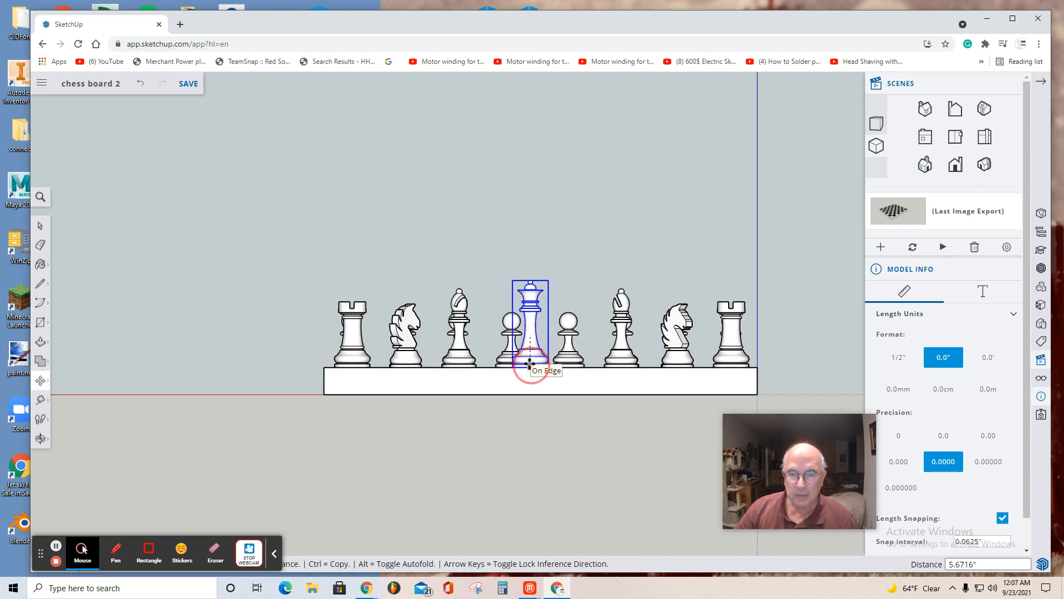
pyautogui.click(532, 367)
# Step: In top view, move the queen 1.375 inches to the centre of the white back-row square beside the bishop
pyautogui.click(955, 139)
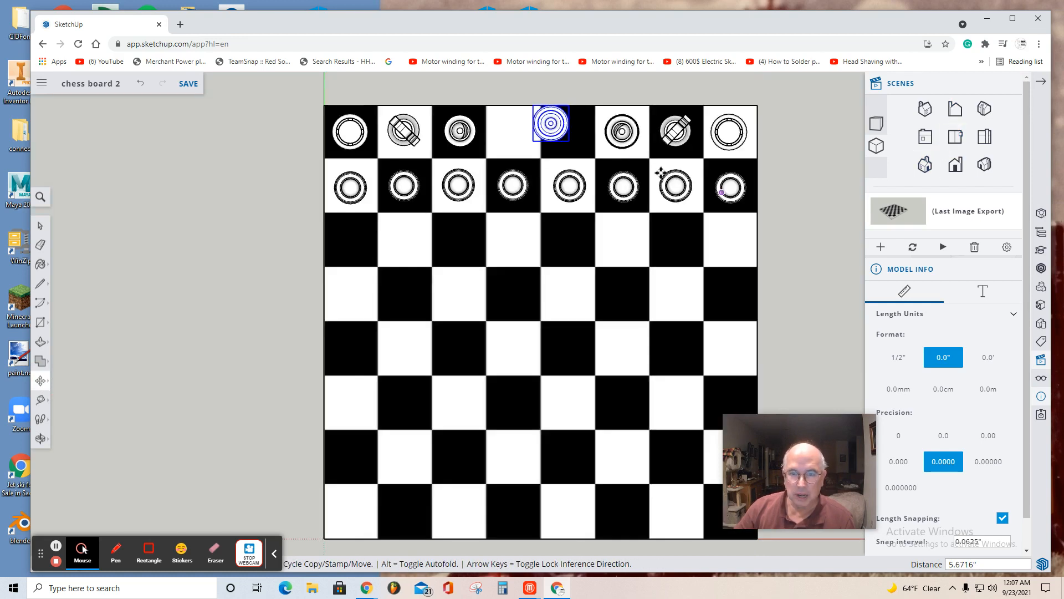
pyautogui.click(542, 129)
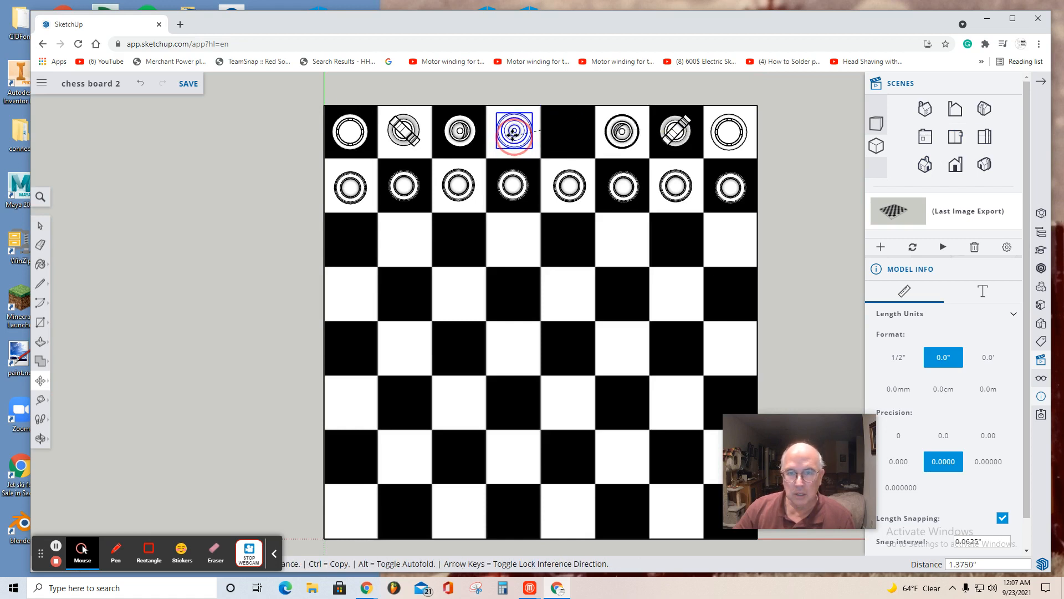
pyautogui.click(514, 133)
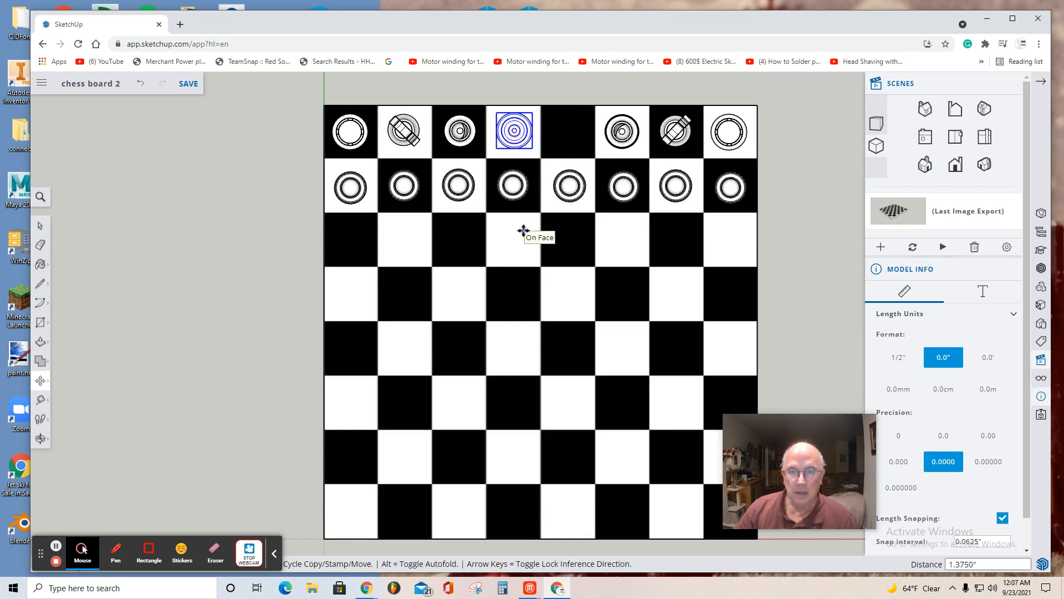
# Step: Nudge the queen 0.0625 inch sideways in front view to line it up with the pawn in front
pyautogui.click(954, 167)
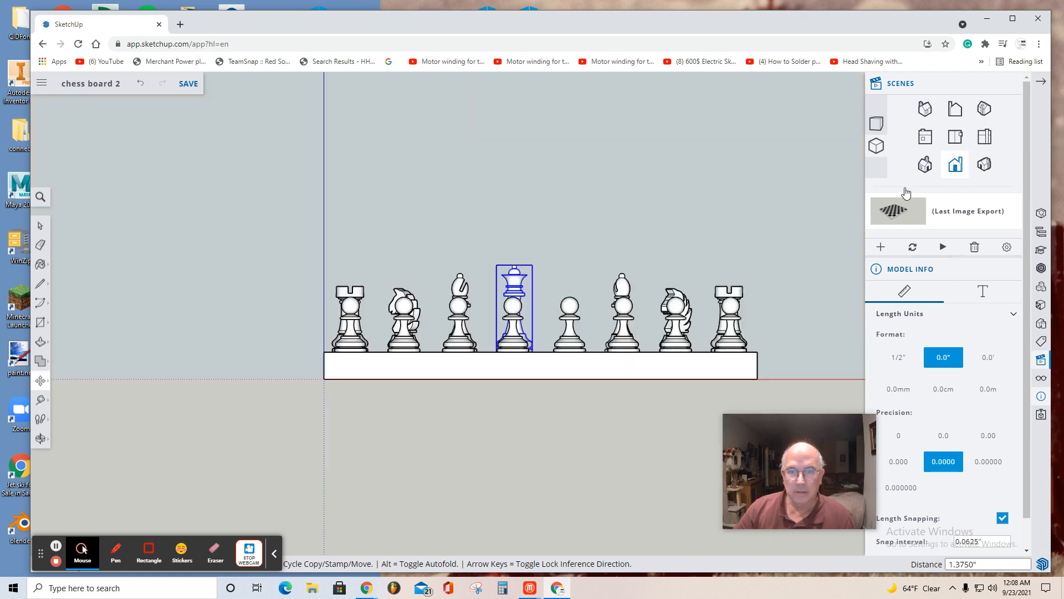
pyautogui.click(504, 436)
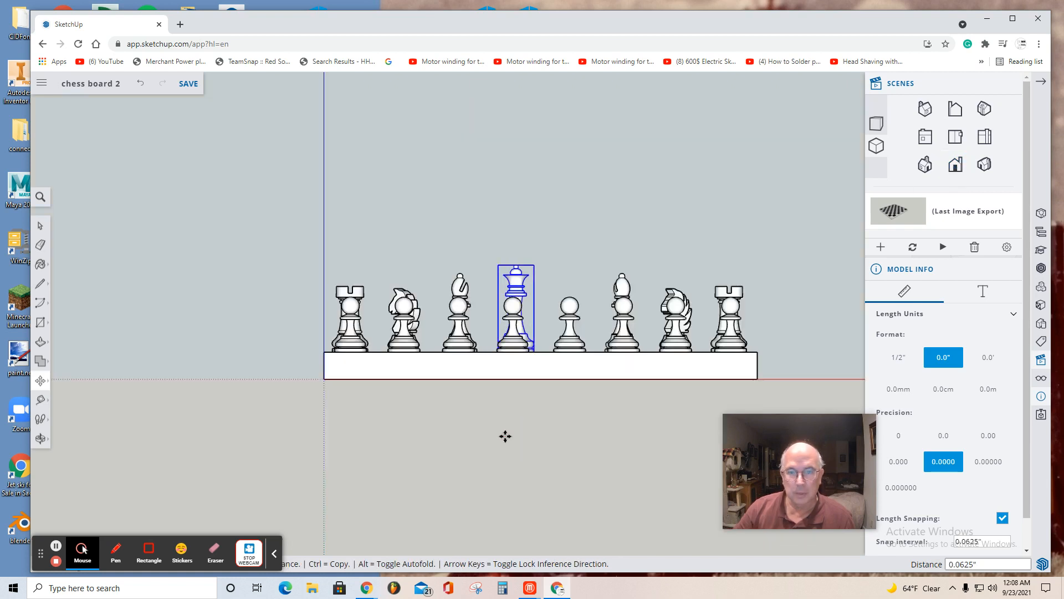
pyautogui.click(501, 437)
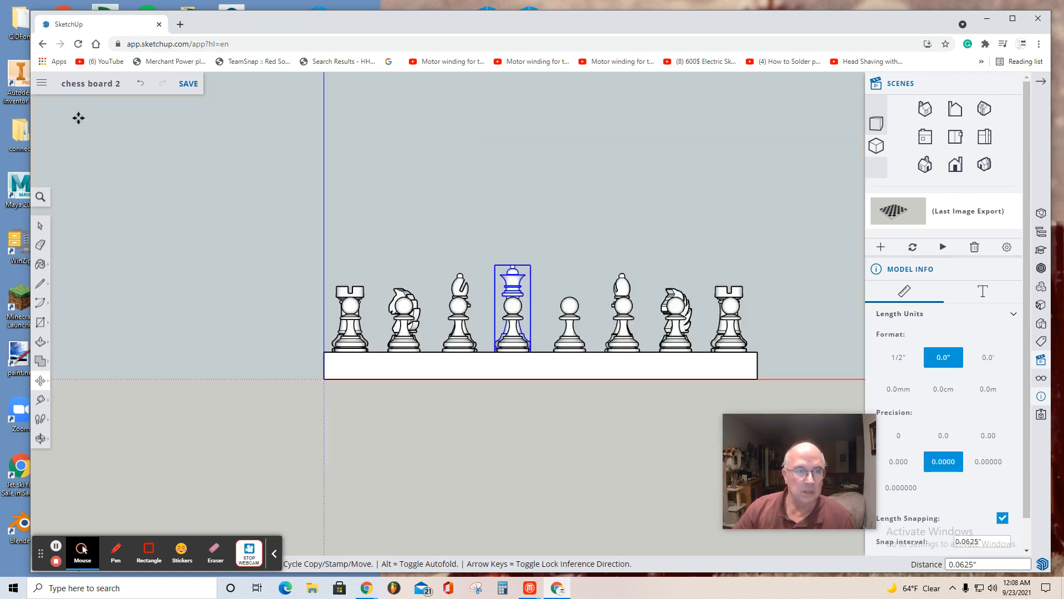
# Step: Import King.skp from the SketchUp project in Trimble Connect and place it beside the board
pyautogui.click(42, 90)
pyautogui.moveTo(73, 212)
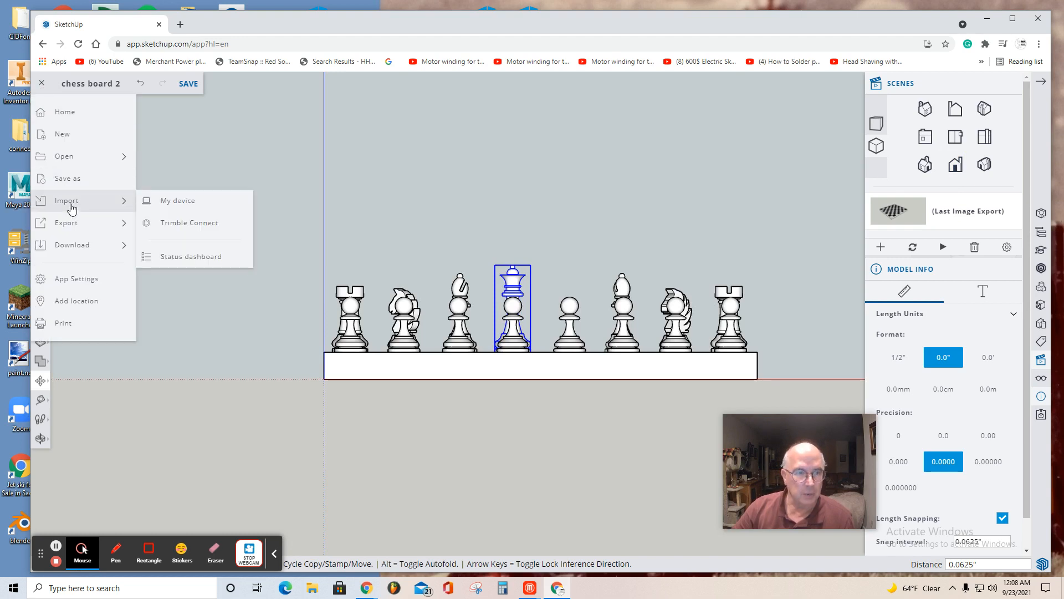
pyautogui.click(174, 220)
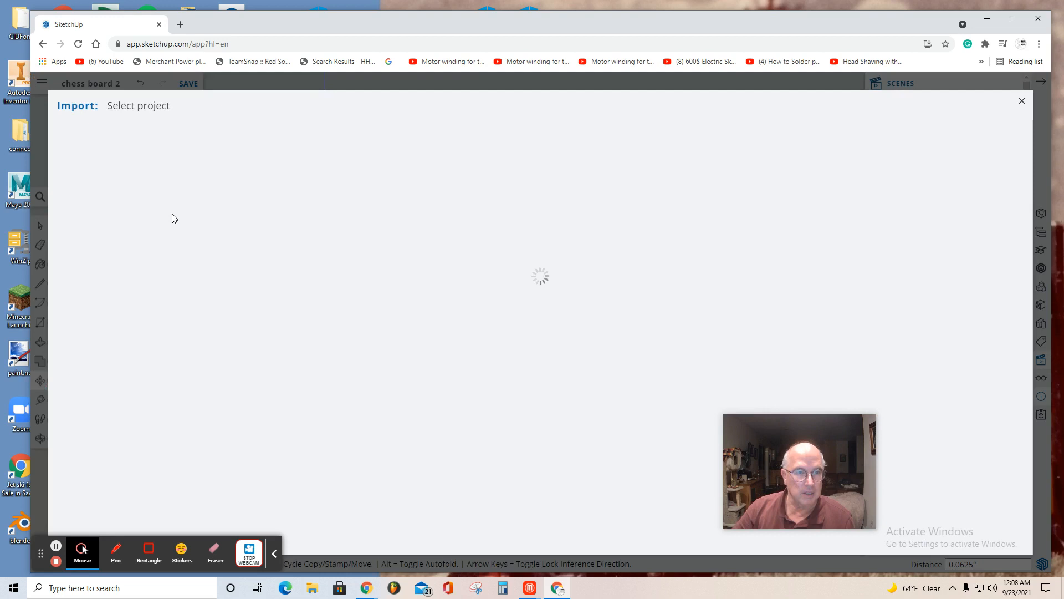
pyautogui.click(124, 190)
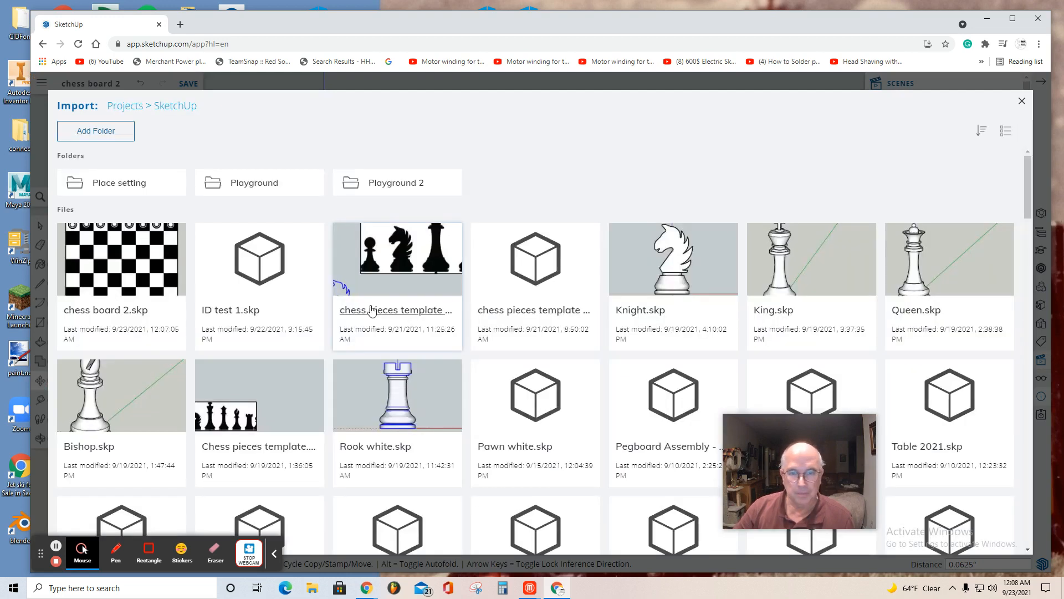
pyautogui.click(783, 286)
pyautogui.click(546, 399)
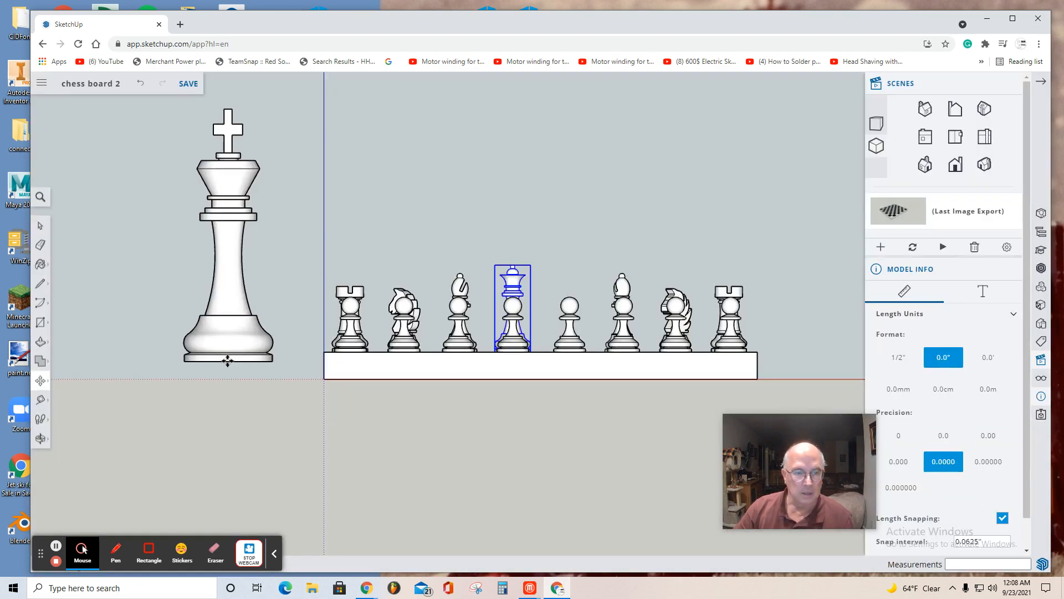
pyautogui.click(228, 360)
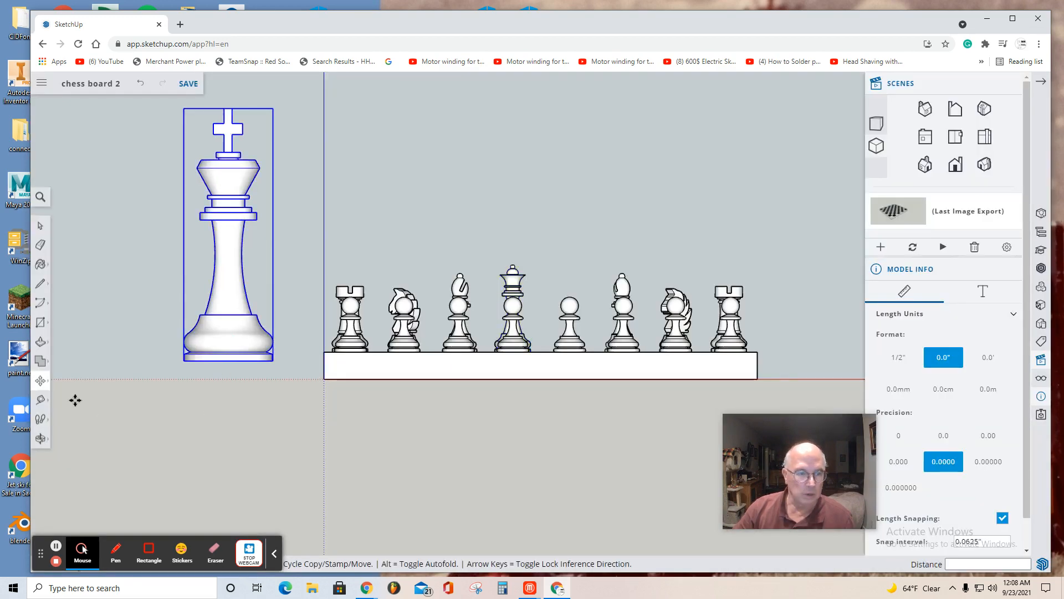
# Step: Scale the king down uniformly to 0.41 from its upper corner
pyautogui.click(41, 383)
pyautogui.click(68, 404)
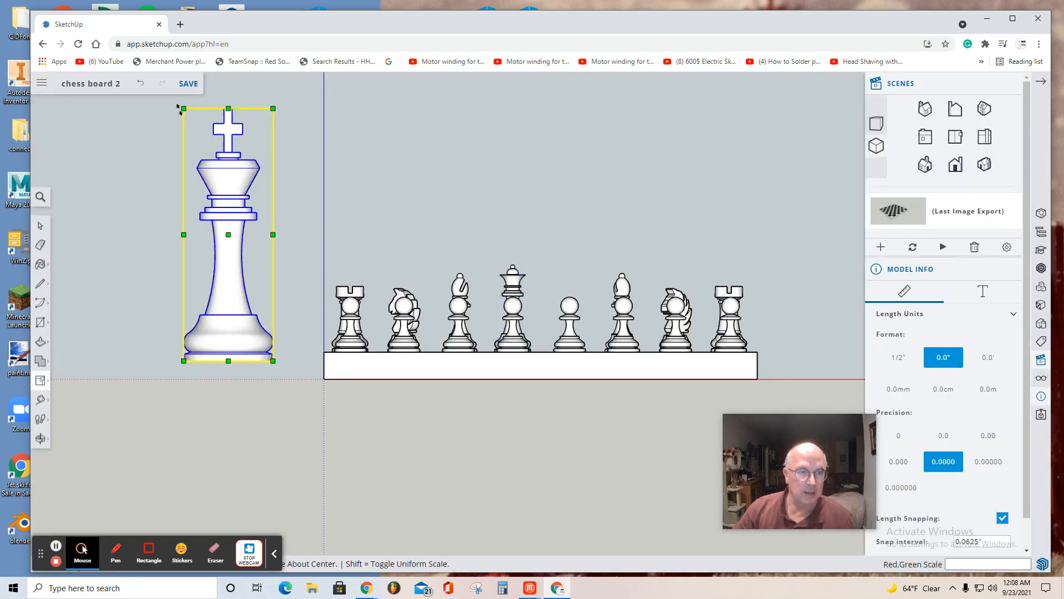
pyautogui.moveTo(183, 109); pyautogui.dragTo(248, 256)
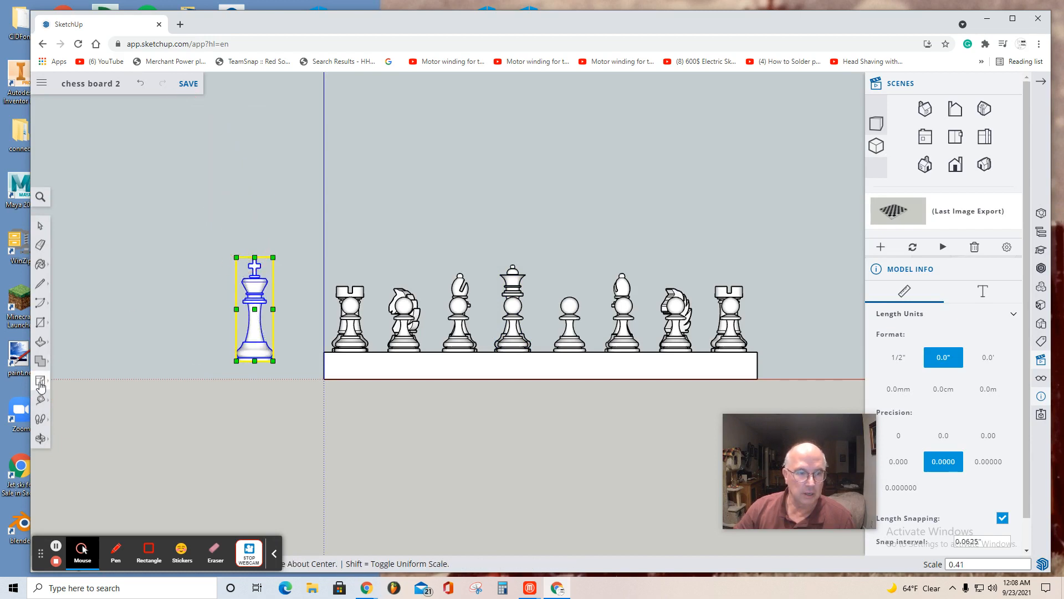
# Step: Move the king about 11.58 inches by its base onto the board's top edge, in line with the pawn beside the queen's column
pyautogui.click(41, 384)
pyautogui.click(69, 362)
pyautogui.click(263, 358)
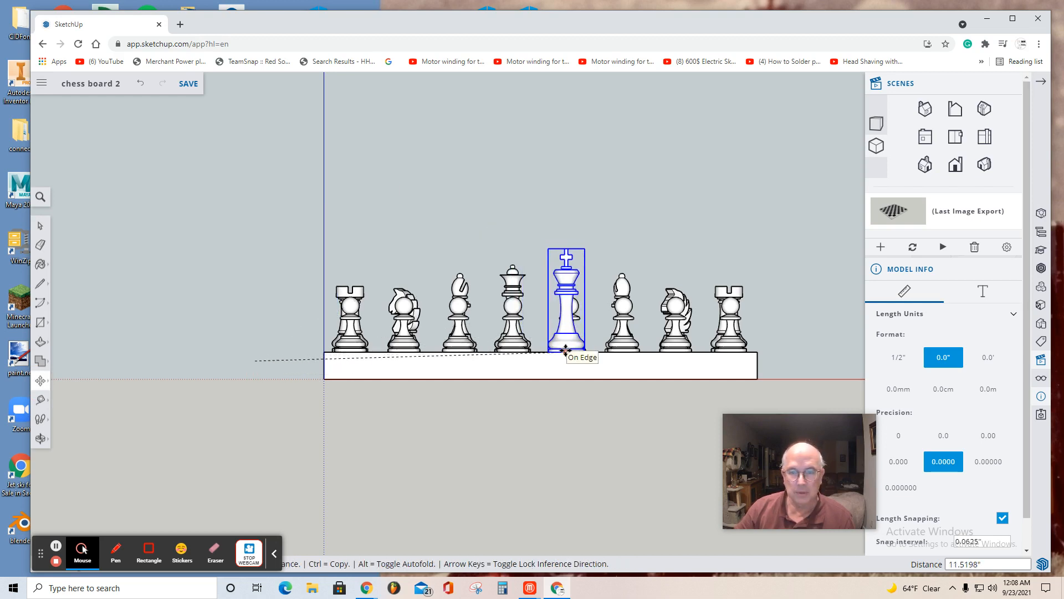
pyautogui.click(567, 350)
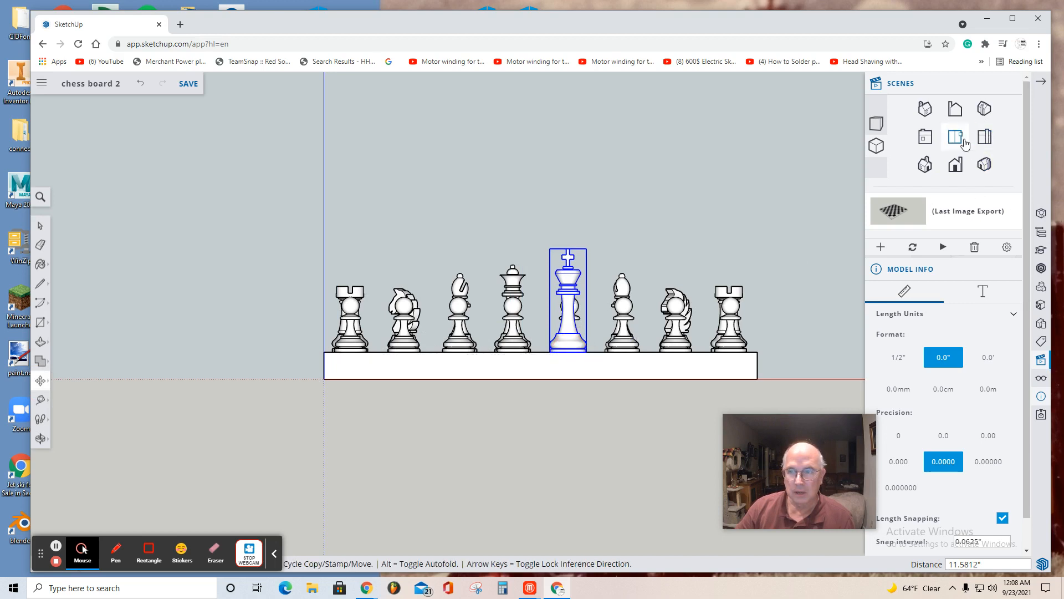
# Step: In top view, move the king 14.375 inches onto the empty black back-row square between the queen and the bishop
pyautogui.click(925, 164)
pyautogui.moveTo(568, 506); pyautogui.dragTo(568, 130)
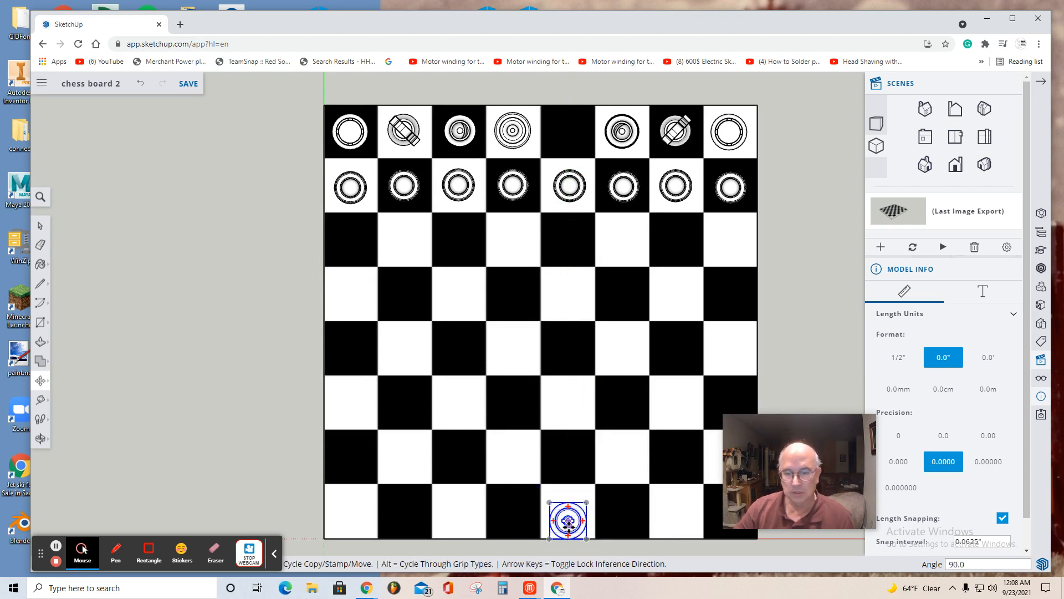
pyautogui.moveTo(568, 524); pyautogui.dragTo(569, 135)
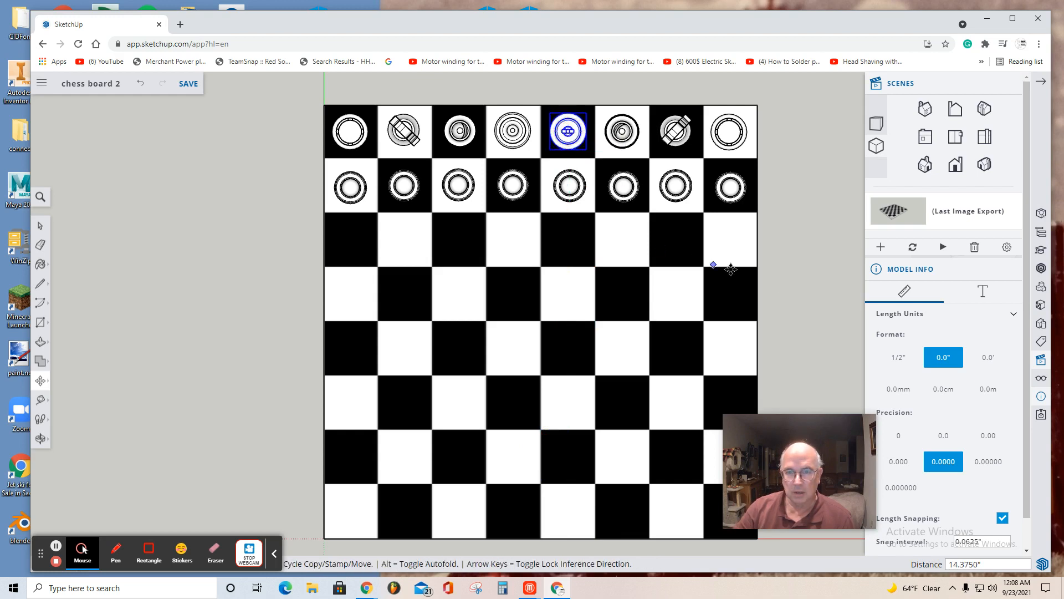
pyautogui.click(955, 164)
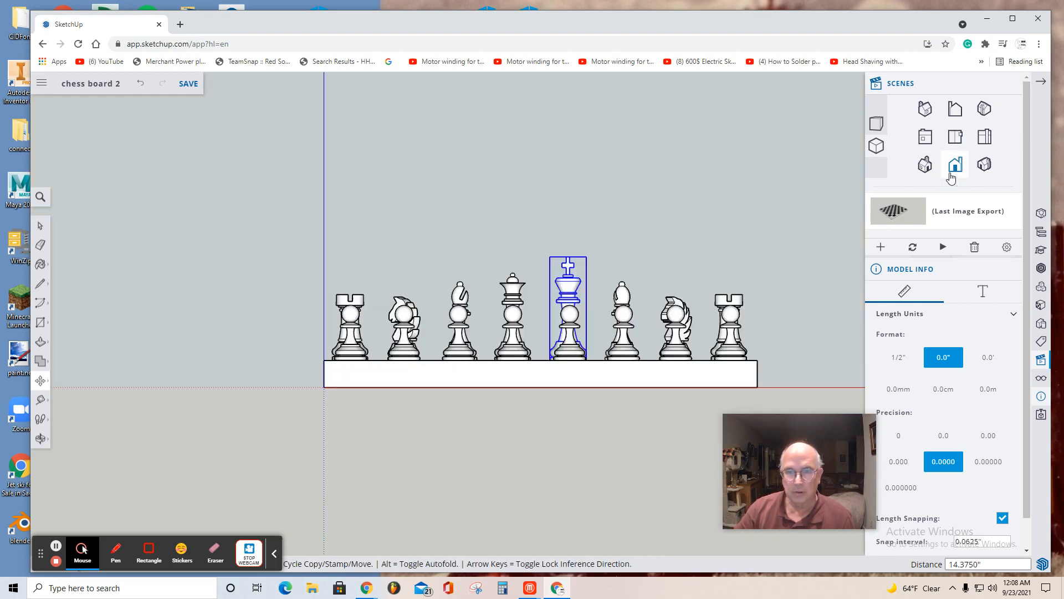
pyautogui.moveTo(687, 235); pyautogui.dragTo(668, 195)
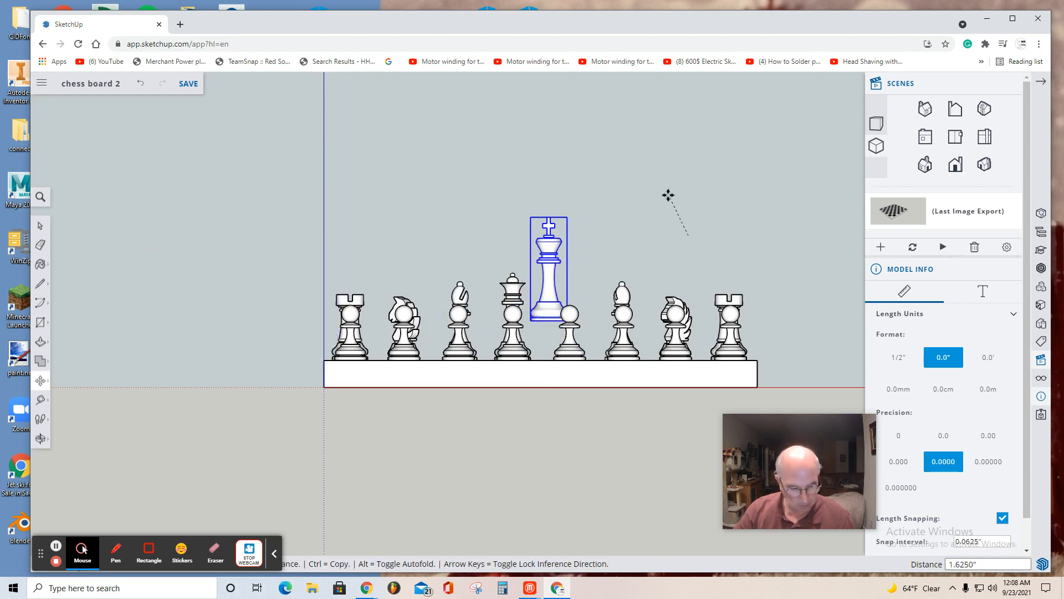
pyautogui.press('Escape')
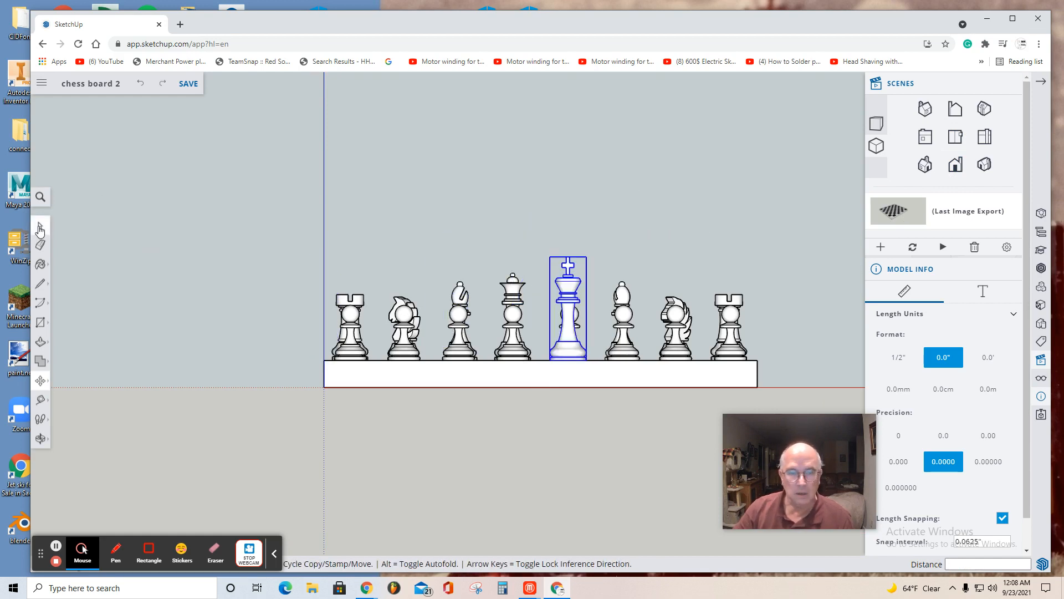
pyautogui.click(162, 84)
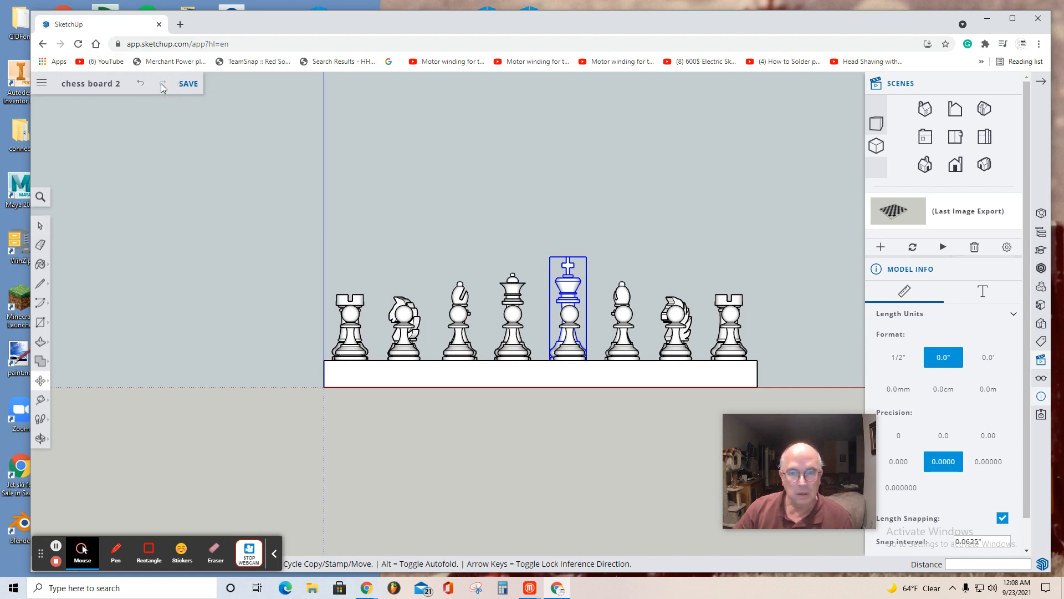
# Step: Try to select all the pieces with a selection window in front view and in side view
pyautogui.click(45, 440)
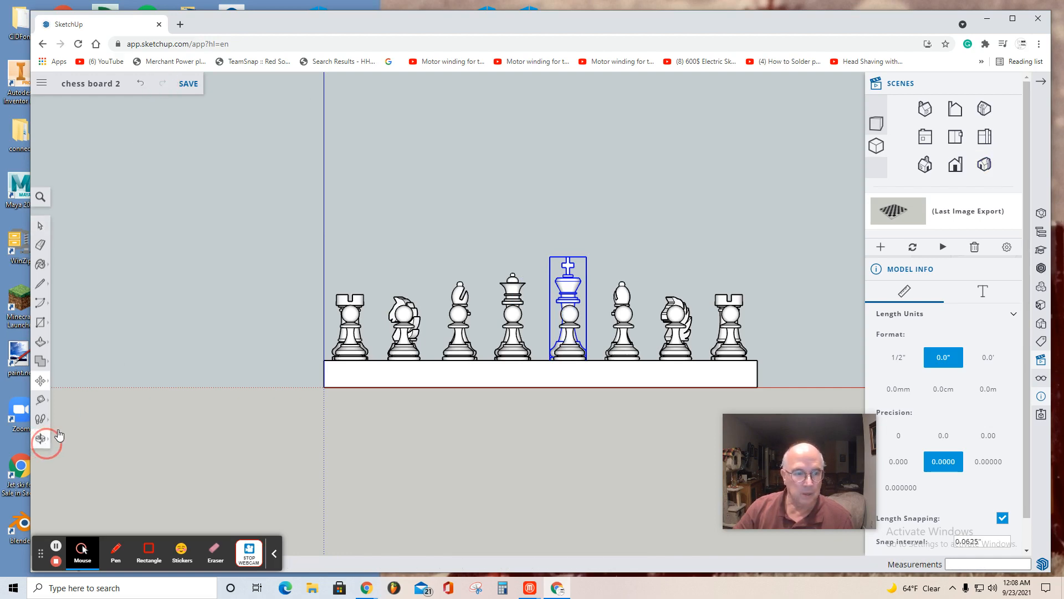
pyautogui.click(71, 394)
pyautogui.moveTo(105, 395); pyautogui.dragTo(145, 423)
pyautogui.click(967, 171)
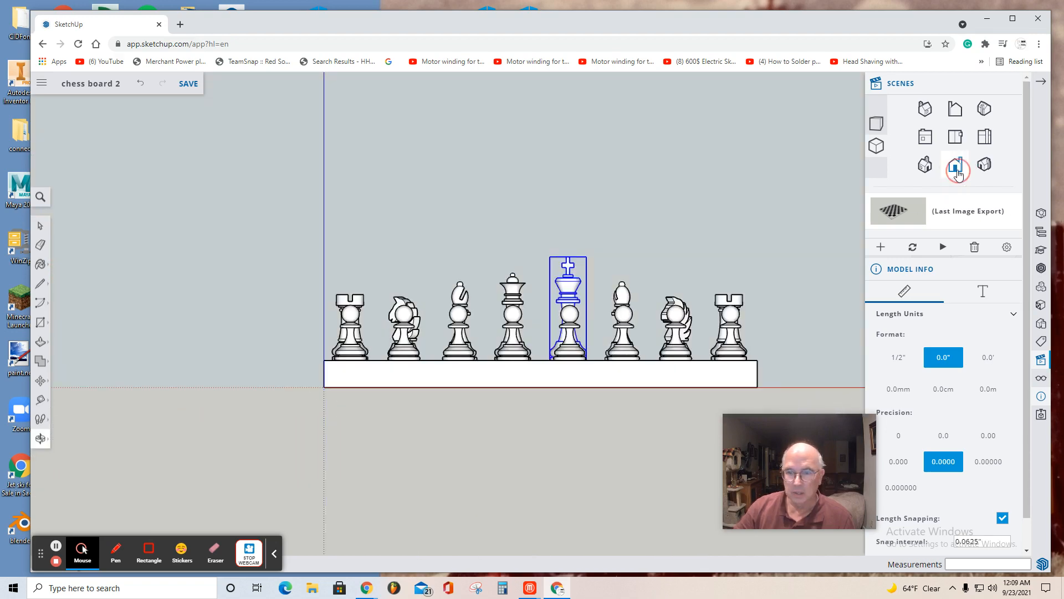
pyautogui.click(44, 229)
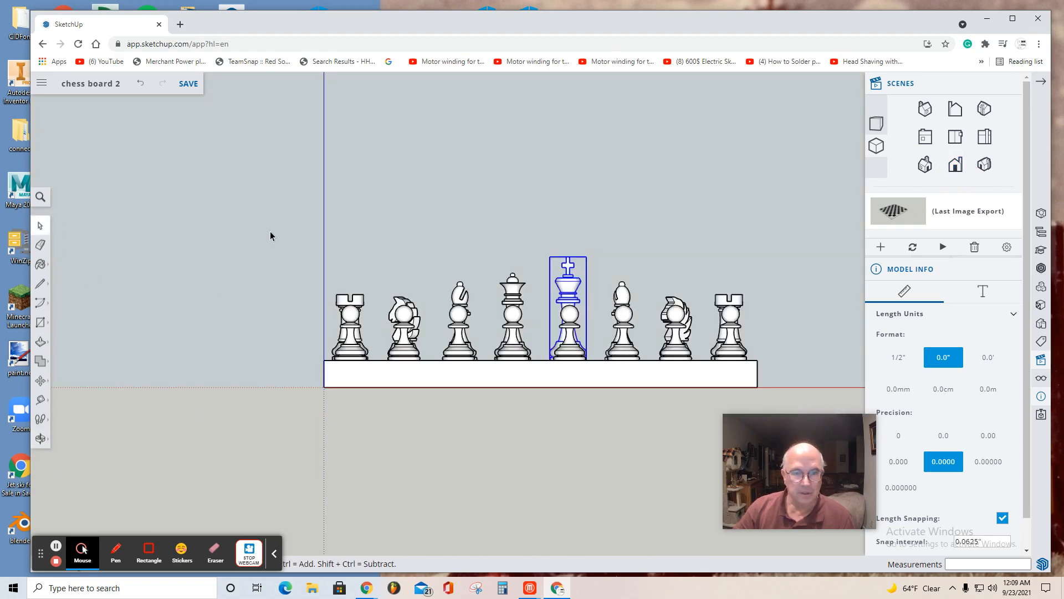
pyautogui.moveTo(271, 230); pyautogui.dragTo(787, 363)
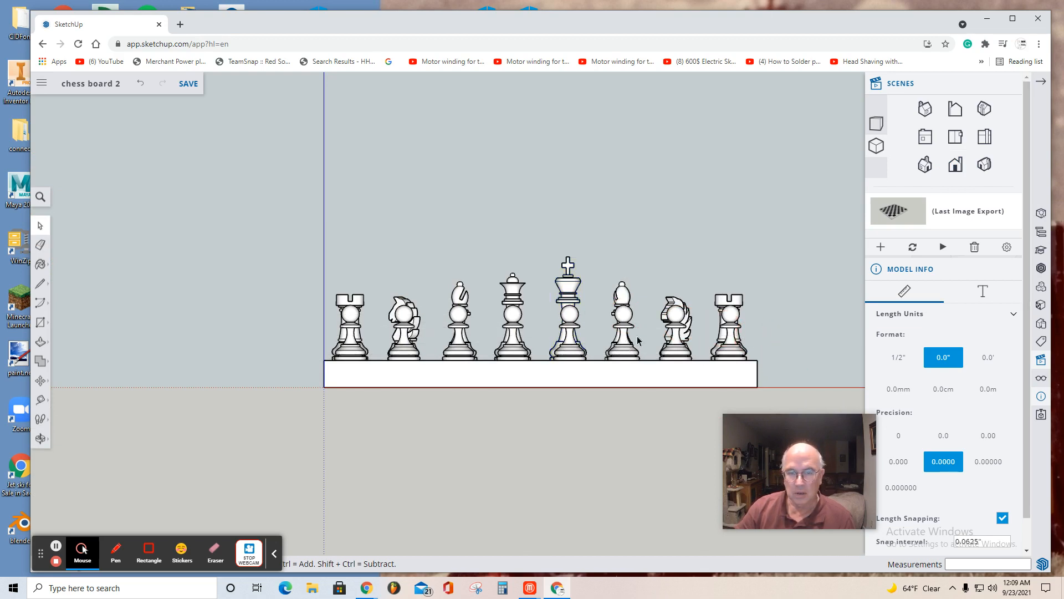
pyautogui.click(925, 136)
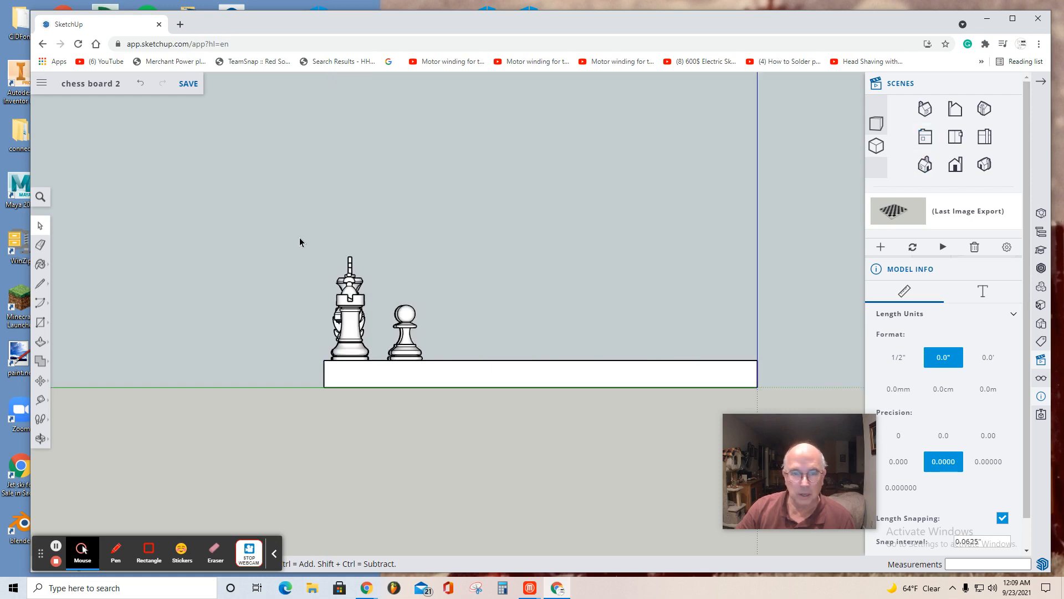
pyautogui.moveTo(299, 242); pyautogui.dragTo(447, 361)
# Step: In top view, add all sixteen pieces on the two back rows to the selection one by one
pyautogui.click(408, 355)
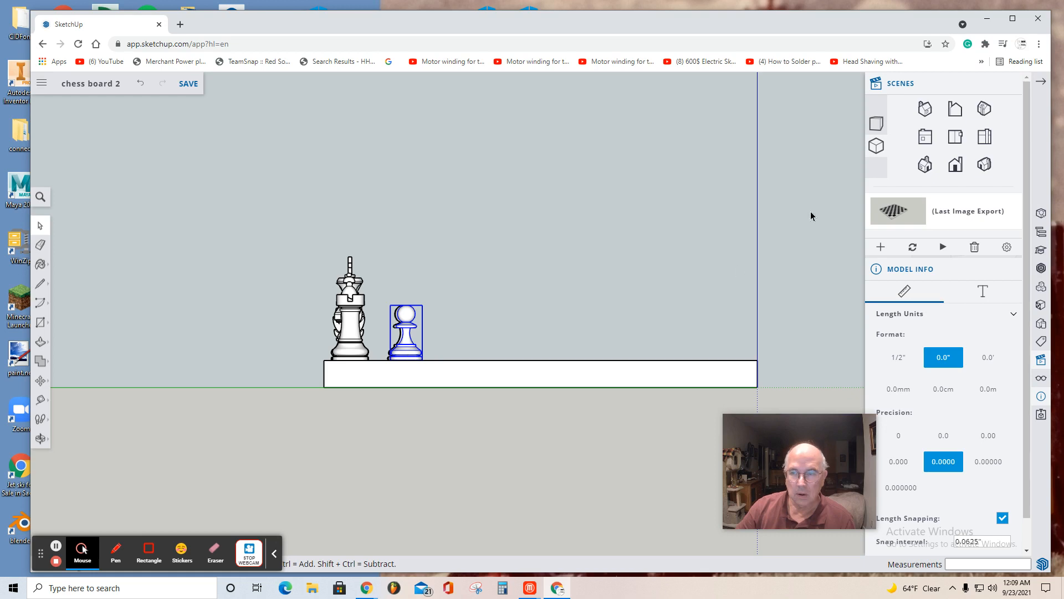
pyautogui.click(955, 164)
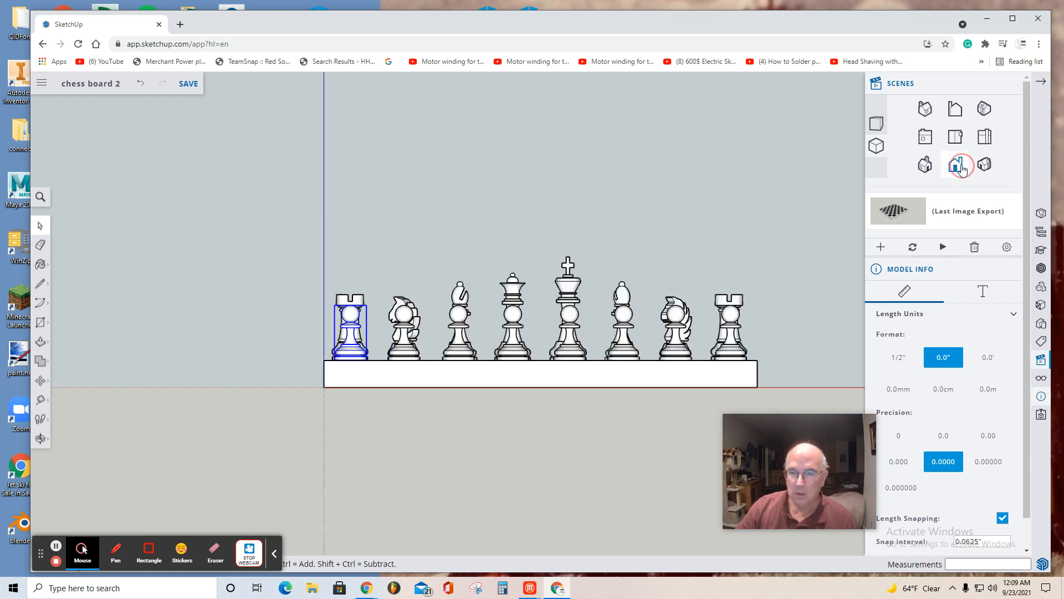
pyautogui.click(955, 136)
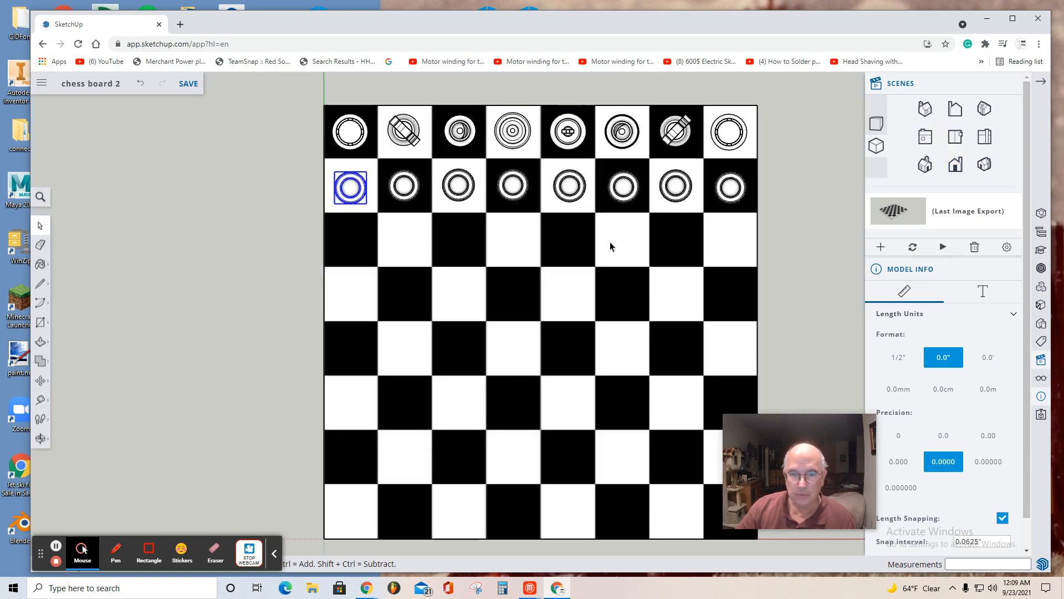
pyautogui.keyDown('shift'); pyautogui.click(350, 136); pyautogui.keyUp('shift')
pyautogui.keyDown('shift'); pyautogui.click(404, 131); pyautogui.keyUp('shift')
pyautogui.keyDown('shift'); pyautogui.click(404, 187); pyautogui.keyUp('shift')
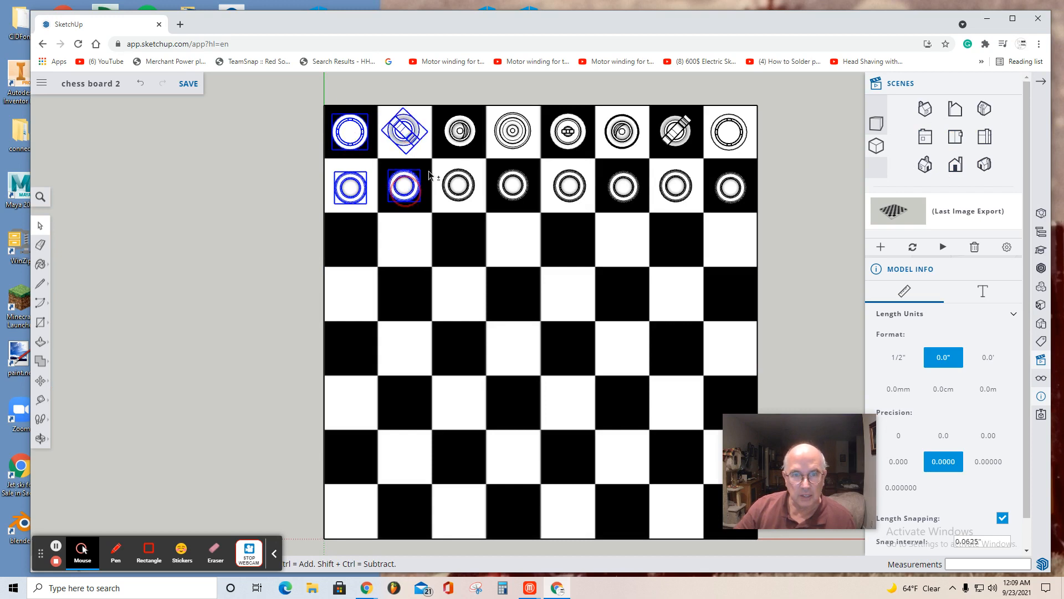
pyautogui.keyDown('shift'); pyautogui.click(467, 140); pyautogui.keyUp('shift')
pyautogui.keyDown('shift'); pyautogui.click(469, 189); pyautogui.keyUp('shift')
pyautogui.keyDown('shift'); pyautogui.click(509, 140); pyautogui.keyUp('shift')
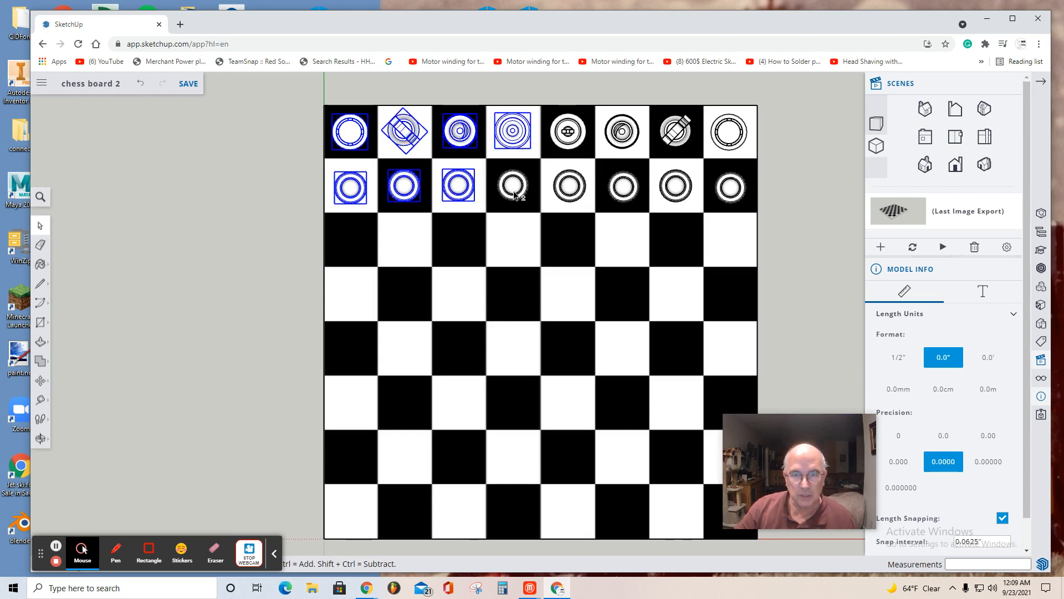
pyautogui.keyDown('shift'); pyautogui.click(515, 187); pyautogui.keyUp('shift')
pyautogui.keyDown('shift'); pyautogui.click(556, 132); pyautogui.keyUp('shift')
pyautogui.keyDown('shift'); pyautogui.click(576, 177); pyautogui.keyUp('shift')
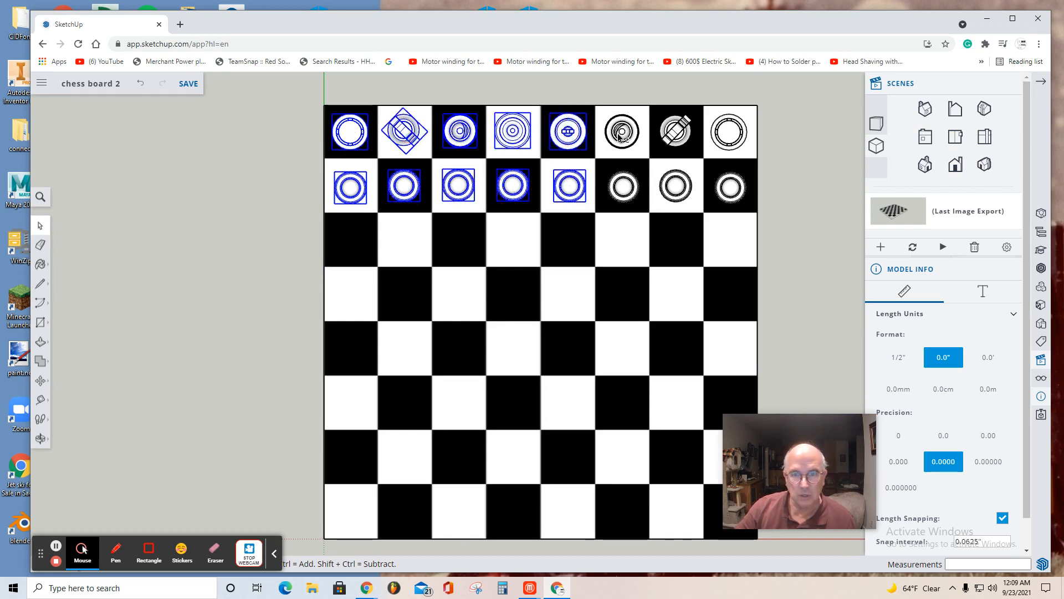
pyautogui.keyDown('shift'); pyautogui.click(620, 138); pyautogui.keyUp('shift')
pyautogui.keyDown('shift'); pyautogui.click(658, 143); pyautogui.keyUp('shift')
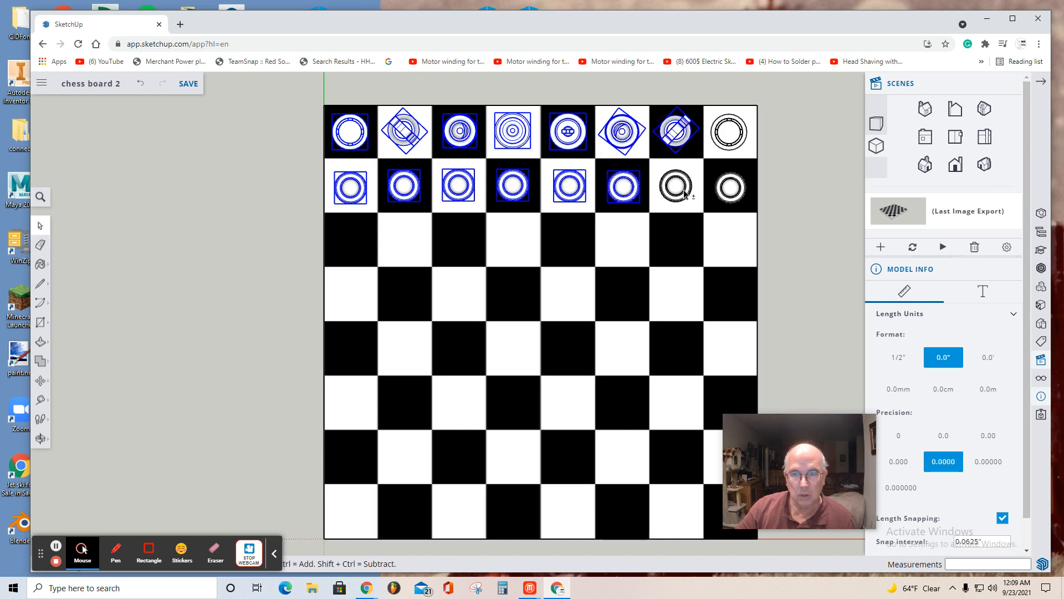
pyautogui.keyDown('shift'); pyautogui.click(685, 194); pyautogui.keyUp('shift')
pyautogui.keyDown('shift'); pyautogui.click(727, 135); pyautogui.keyUp('shift')
pyautogui.keyDown('shift'); pyautogui.click(731, 187); pyautogui.keyUp('shift')
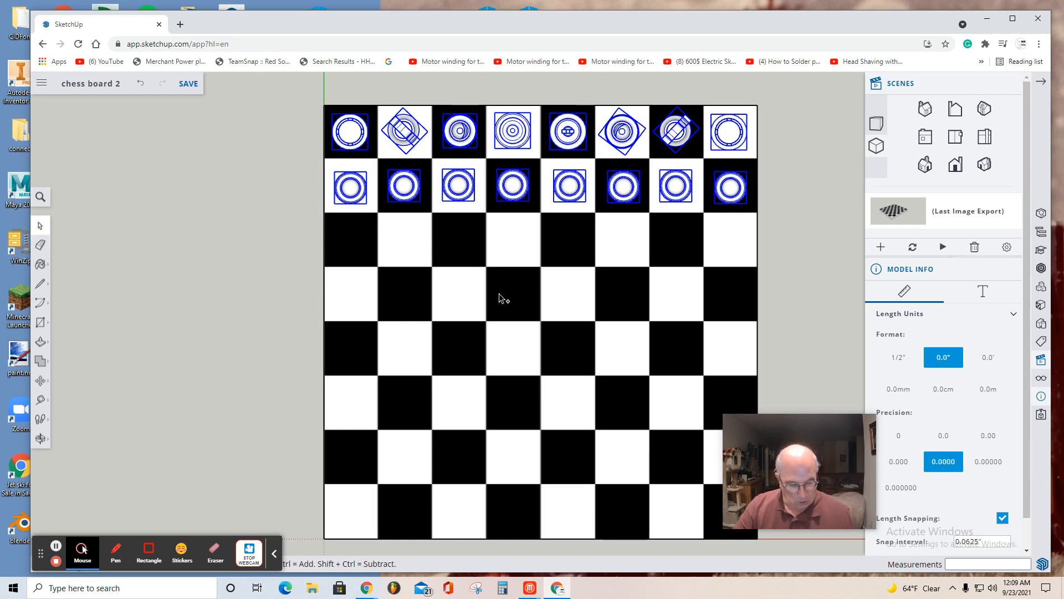
# Step: Paste a copy of the selected pieces onto the two empty rows at the board's opposite edge, aligned with the original columns
pyautogui.hotkey('ctrl', 'v')
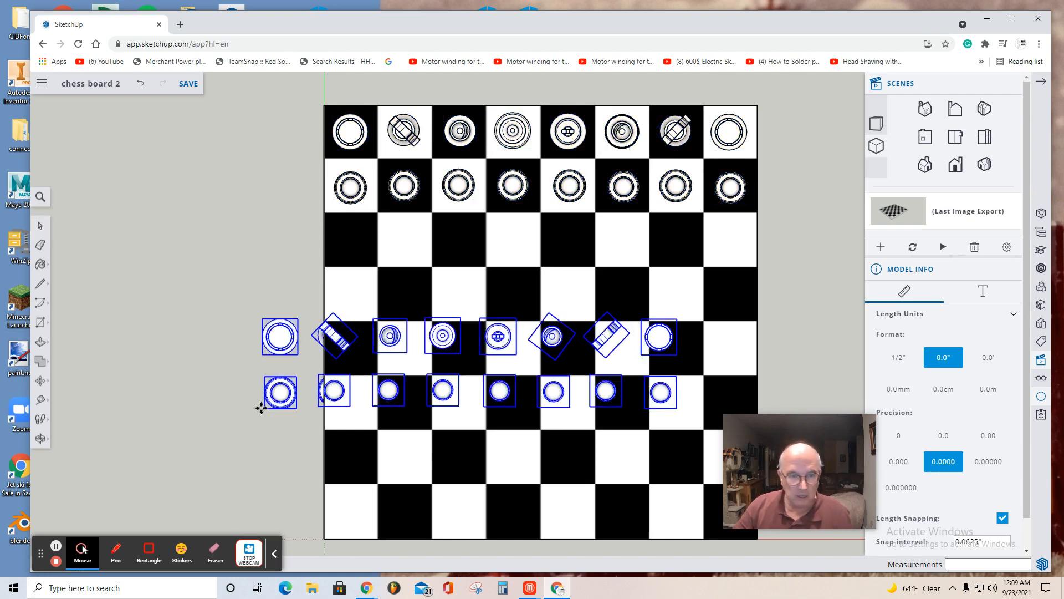
pyautogui.scroll(2, 263, 406)
pyautogui.scroll(-3, 265, 399)
pyautogui.scroll(-1, 265, 398)
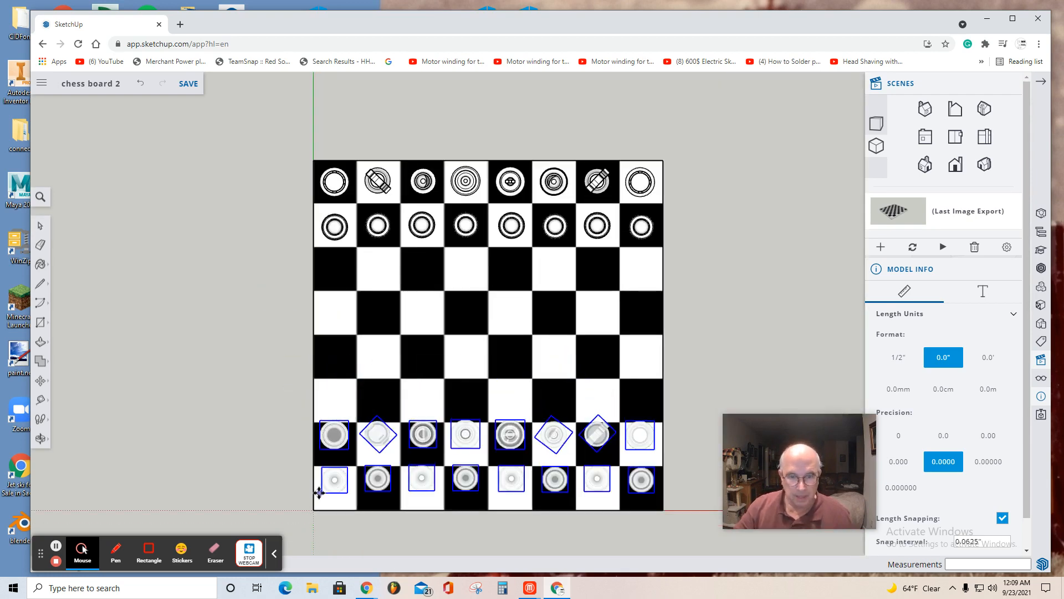
pyautogui.click(320, 502)
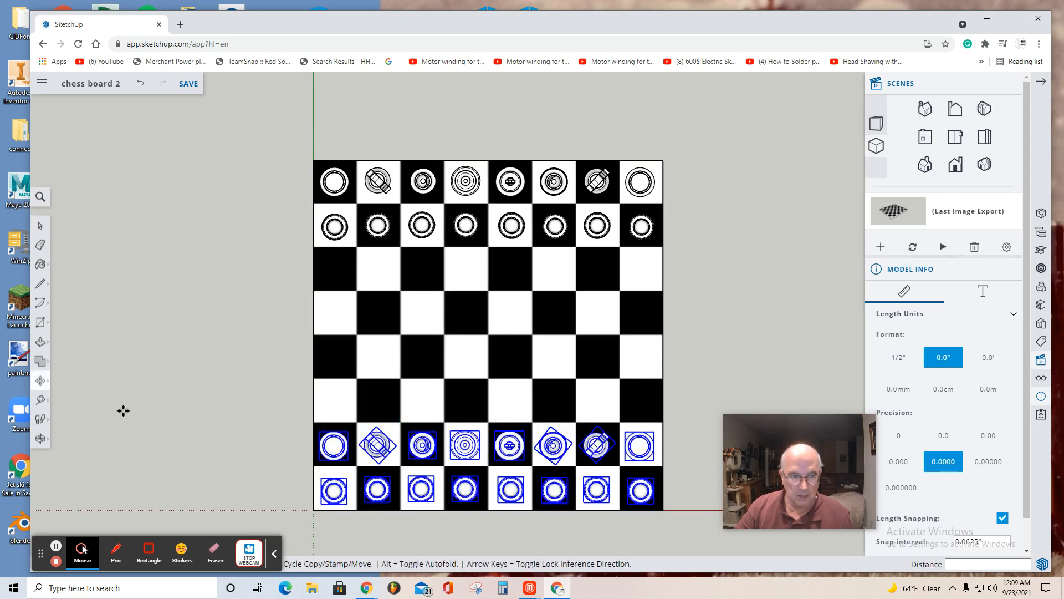
pyautogui.scroll(-1, 95, 399)
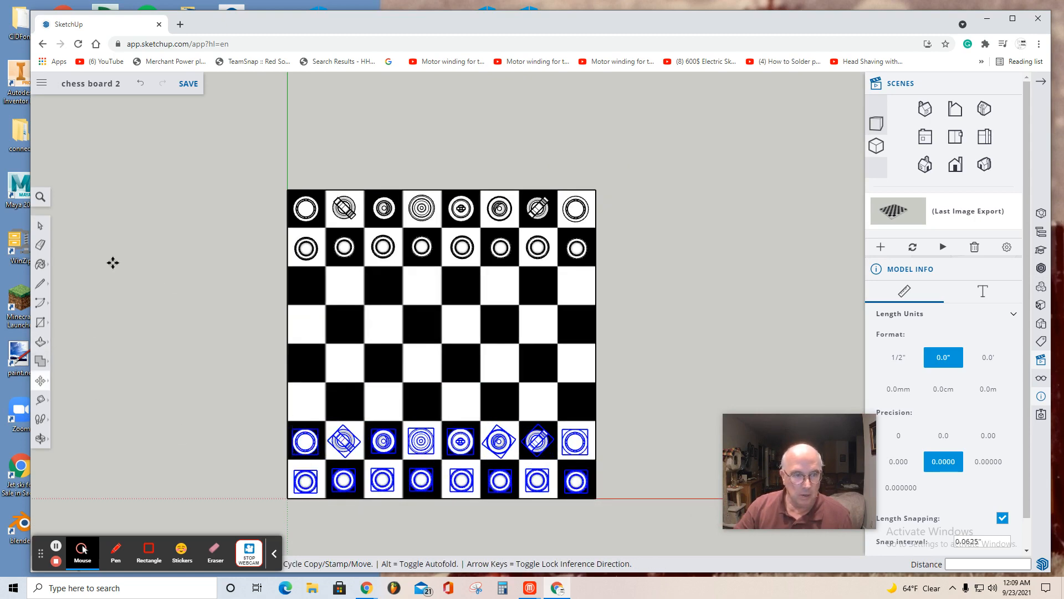
# Step: Make the sixteen copied pieces one component with gluing set to Any
pyautogui.click(43, 229)
pyautogui.rightClick(313, 451)
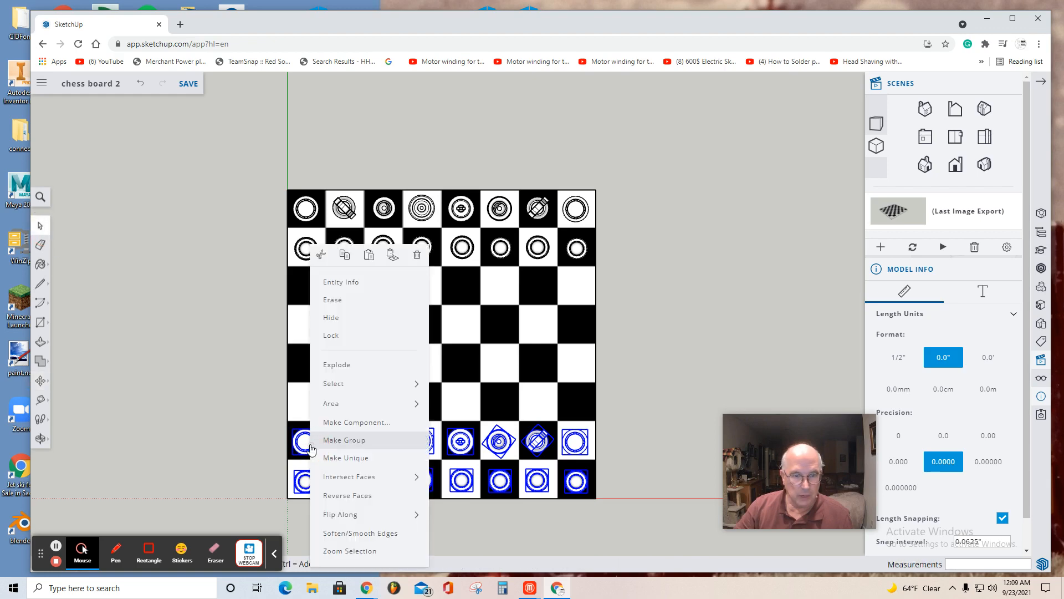
pyautogui.click(347, 423)
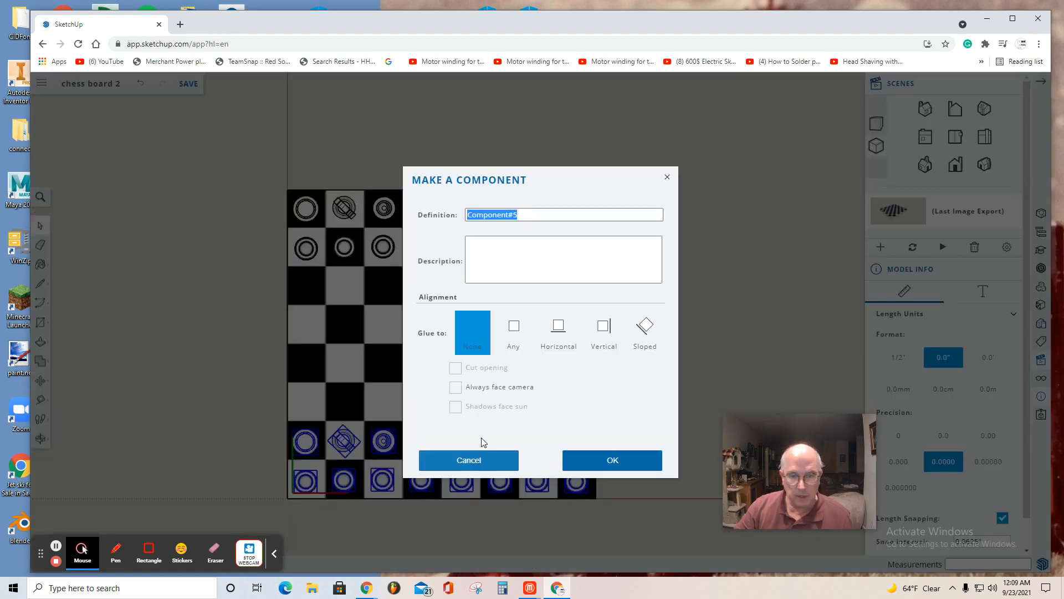
pyautogui.click(515, 331)
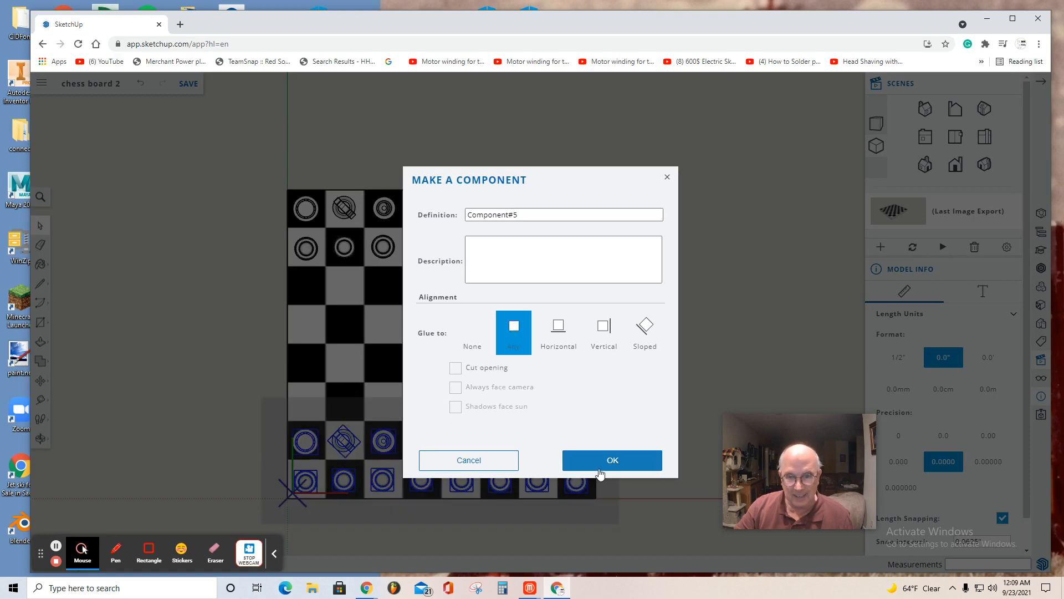
pyautogui.click(610, 463)
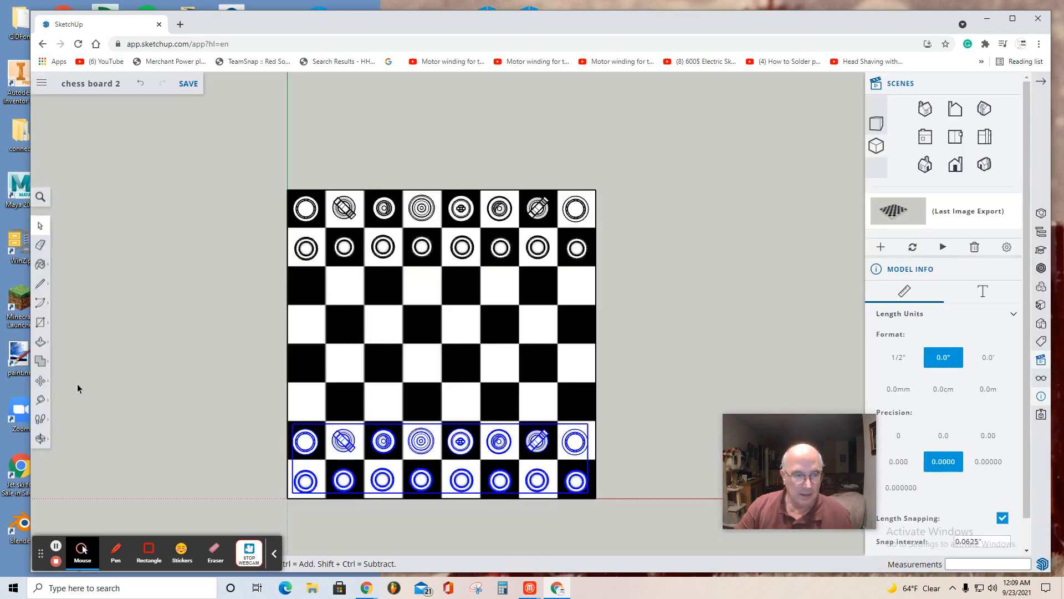
# Step: Rotate the copied set 180 degrees about its outer corner near the origin
pyautogui.click(40, 382)
pyautogui.click(75, 385)
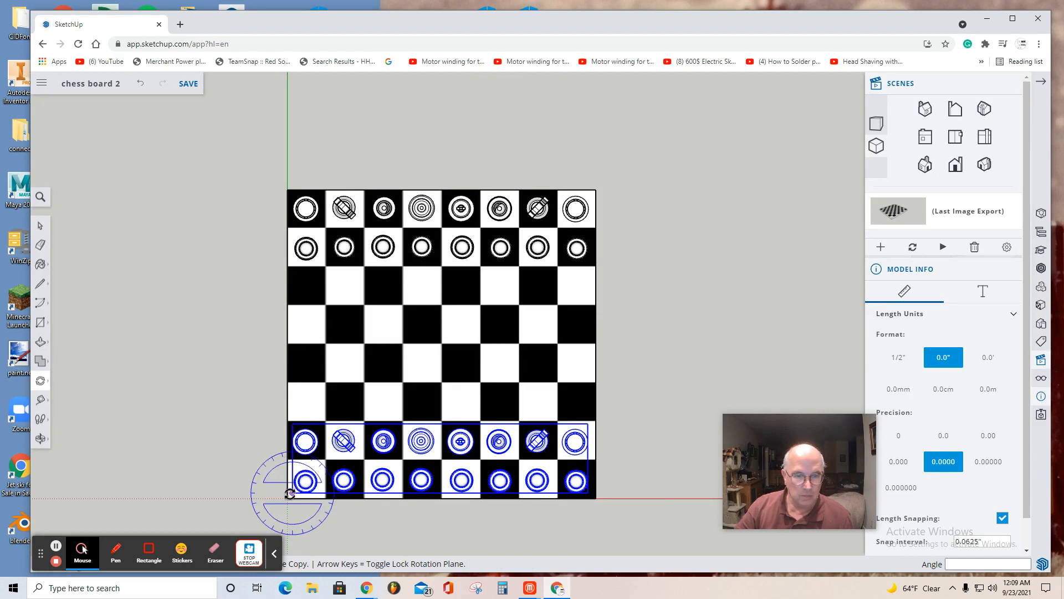
pyautogui.click(289, 493)
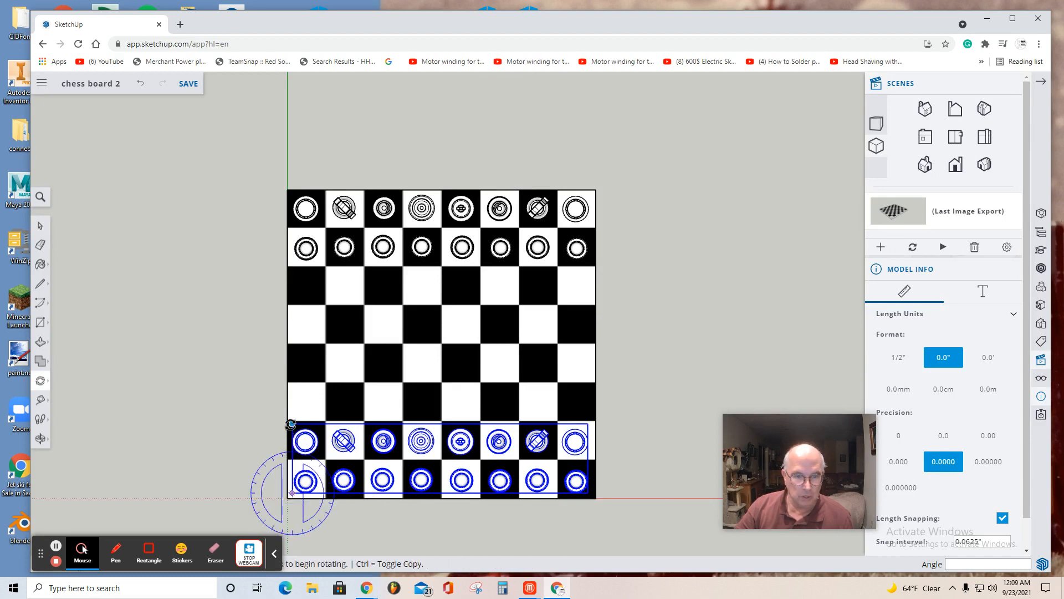
pyautogui.click(292, 423)
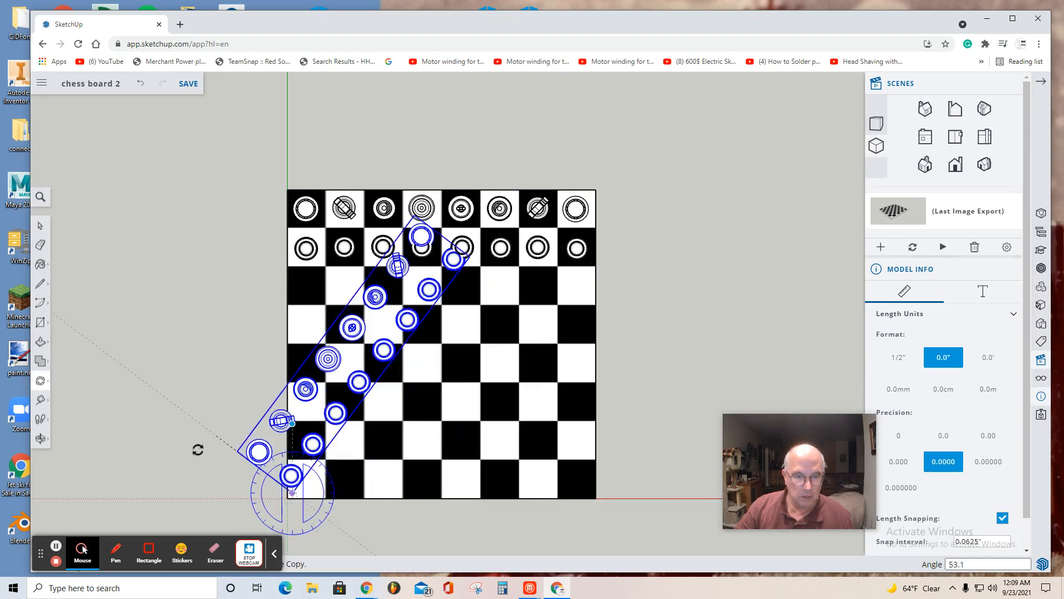
pyautogui.click(275, 554)
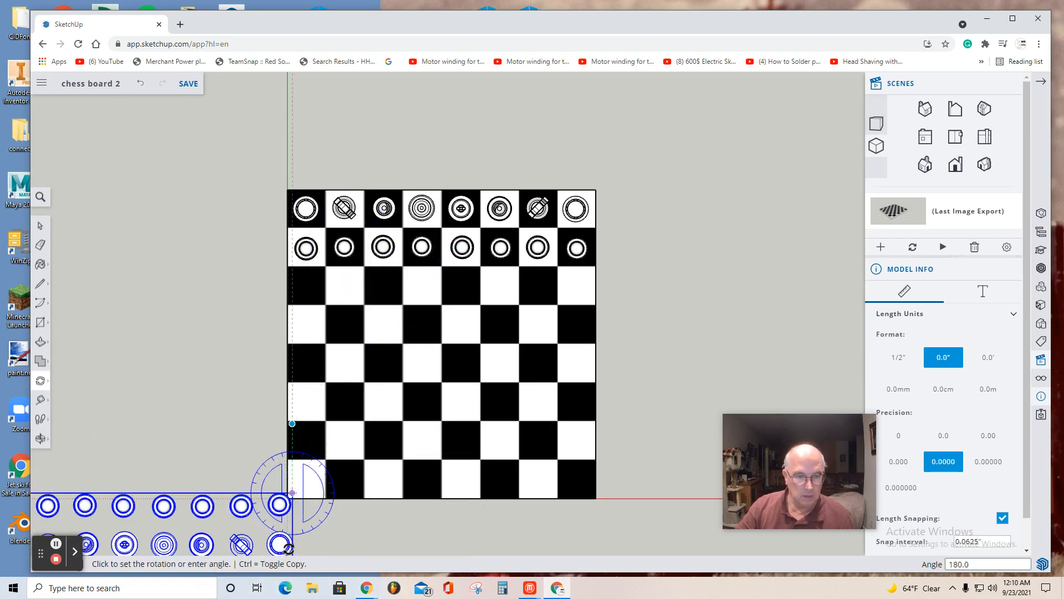
pyautogui.click(290, 538)
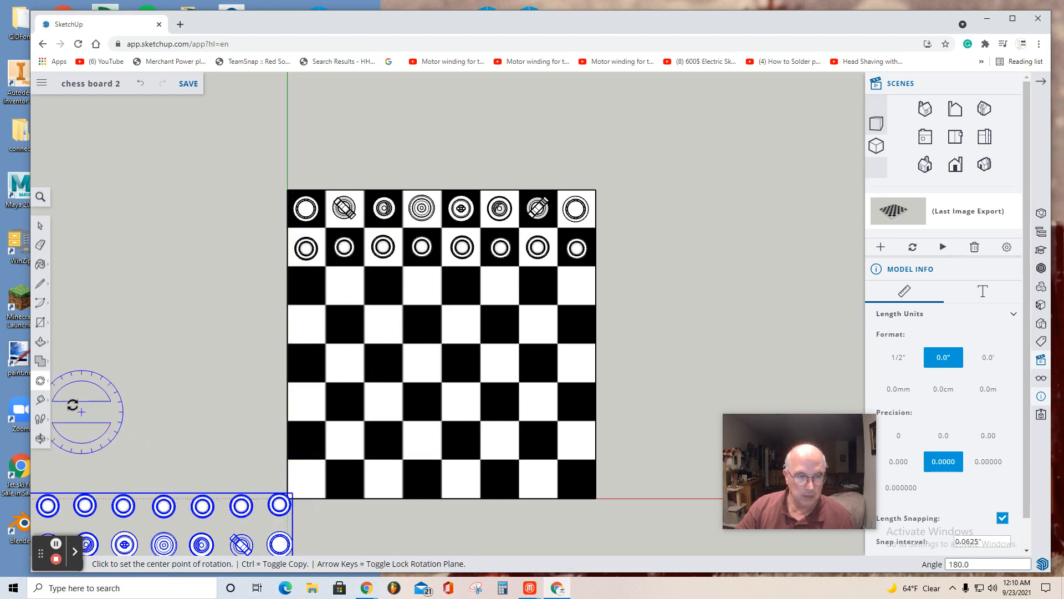
# Step: Move the rotated set 15.6875 inches back onto the board's two front rows, with the pawns facing the opposing side, and deselect it
pyautogui.moveTo(50, 380)
pyautogui.click(66, 361)
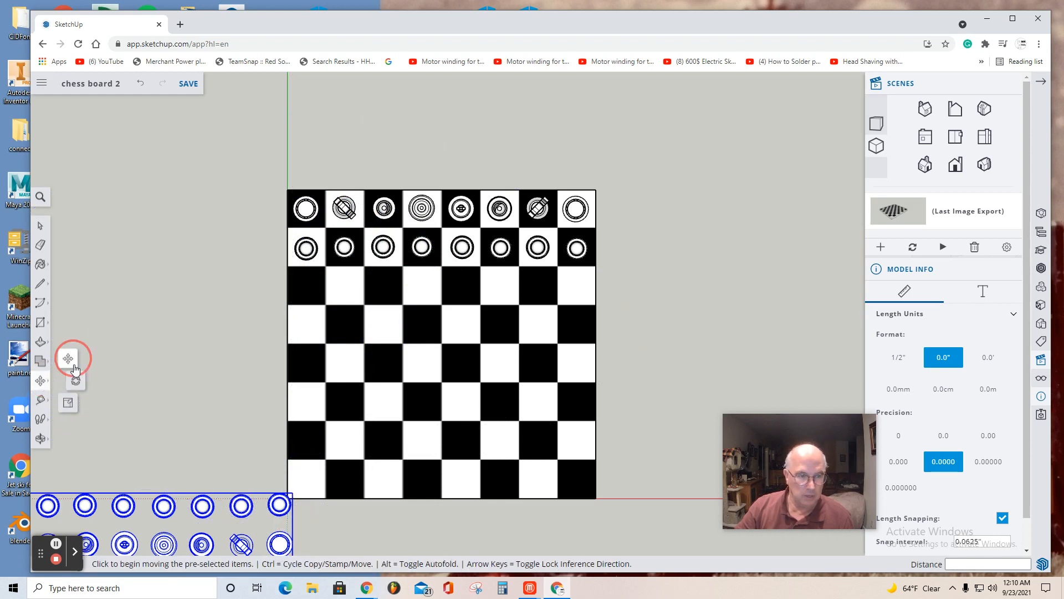
pyautogui.click(133, 506)
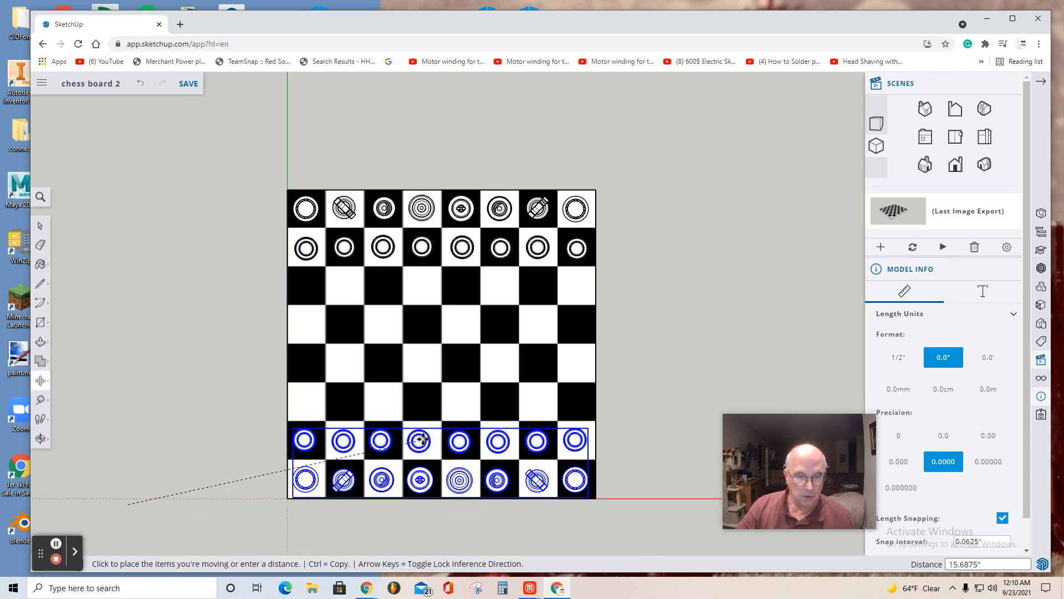
pyautogui.click(423, 439)
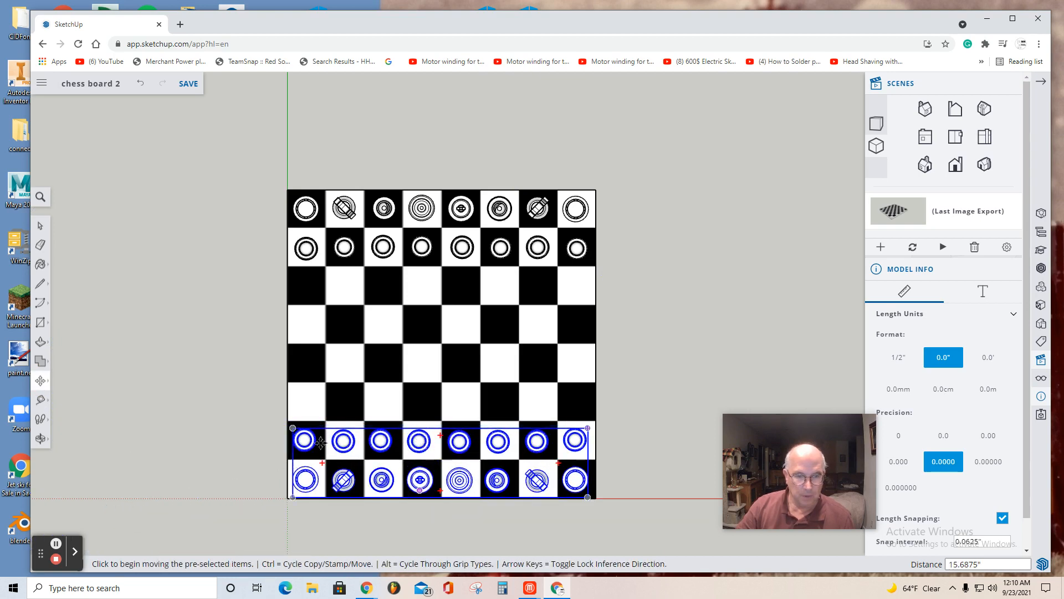
pyautogui.click(39, 225)
pyautogui.rightClick(371, 484)
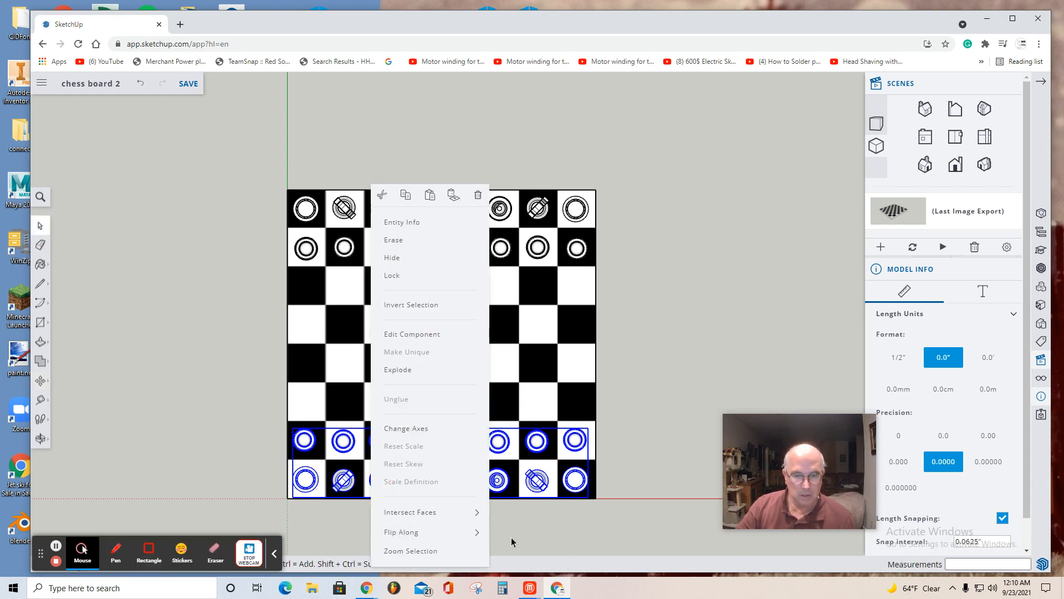
pyautogui.click(588, 526)
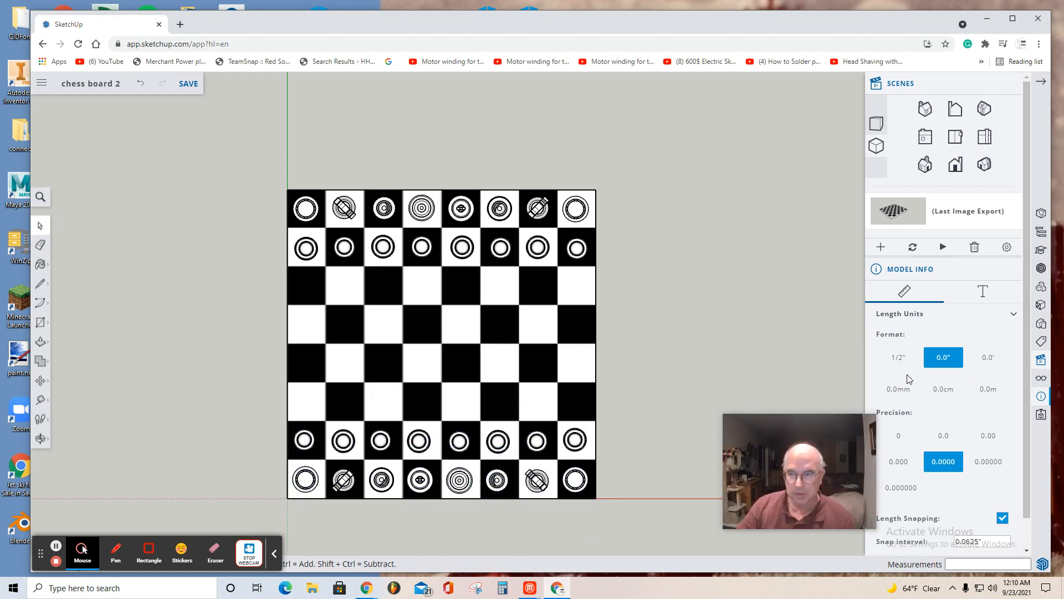
# Step: Select the rotated set and paint it with the dark Ty_Gray2 material
pyautogui.click(578, 488)
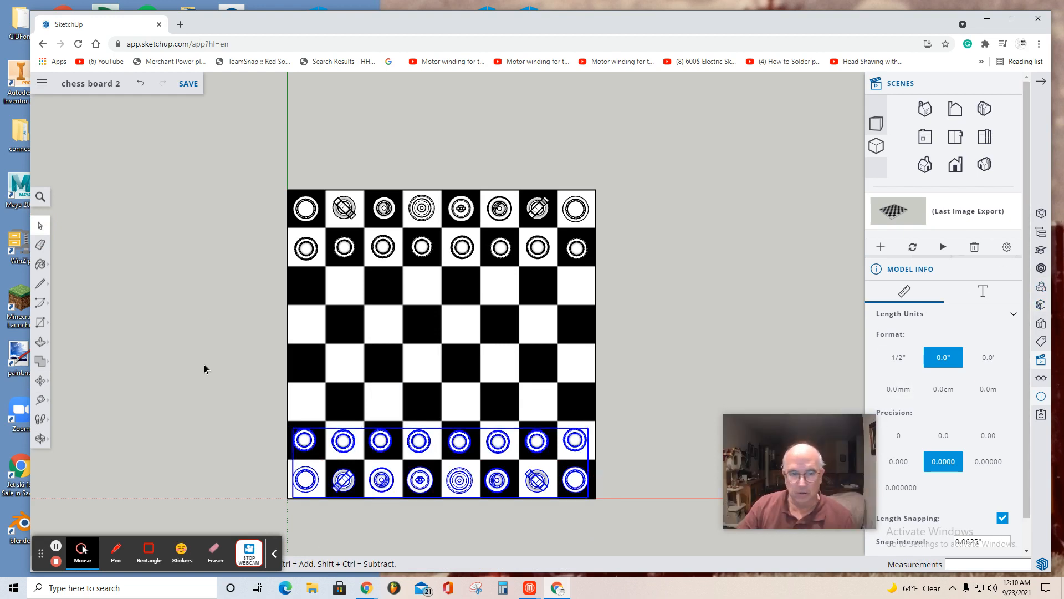
pyautogui.click(1041, 306)
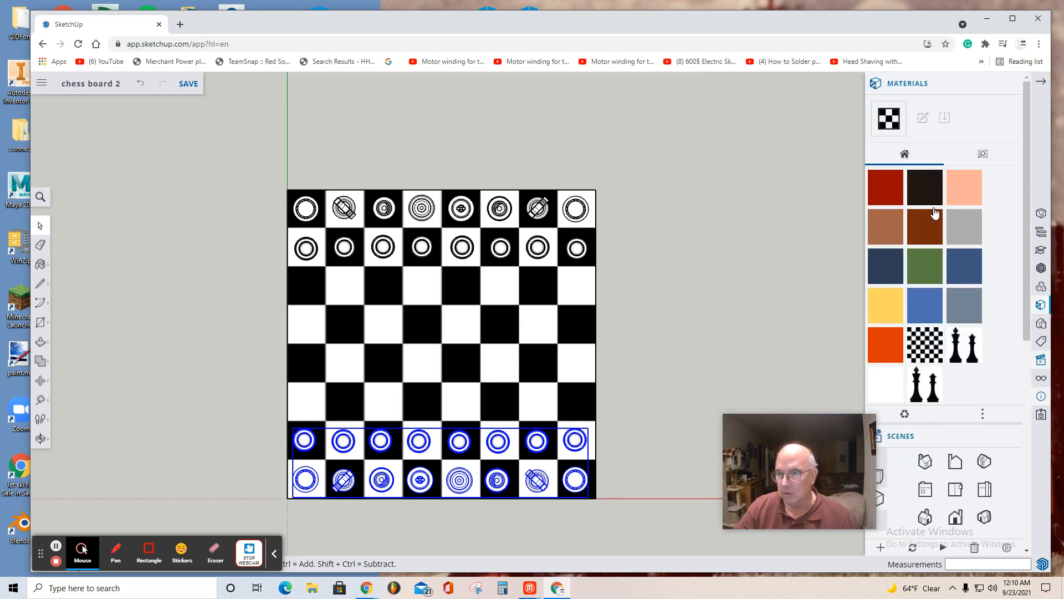
pyautogui.click(925, 188)
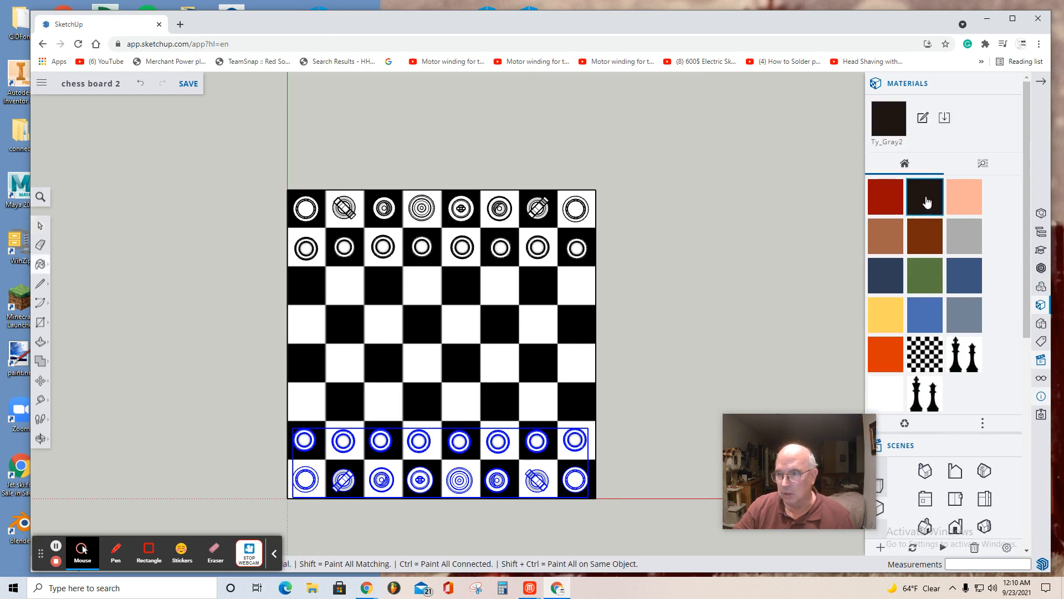
pyautogui.click(575, 443)
pyautogui.click(537, 442)
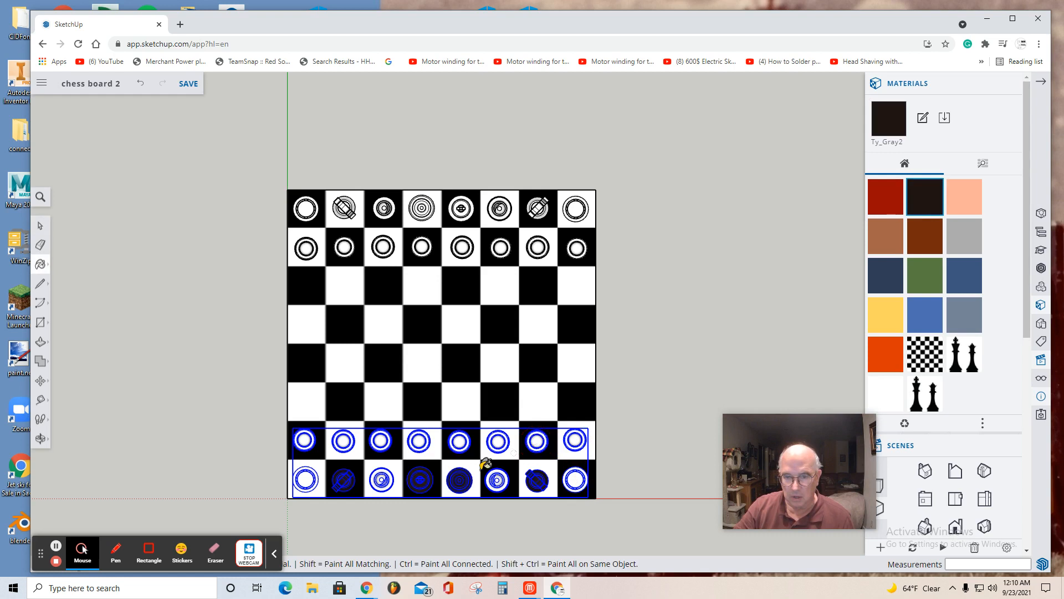
# Step: Explode the rotated set's component into its individual pieces
pyautogui.click(40, 226)
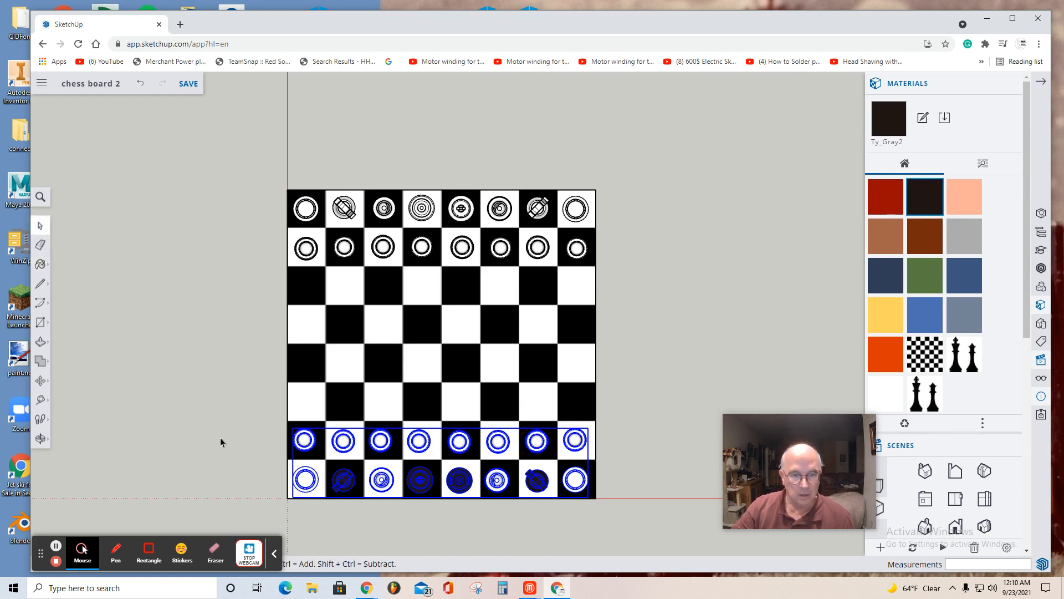
pyautogui.click(270, 447)
pyautogui.click(303, 442)
pyautogui.rightClick(304, 441)
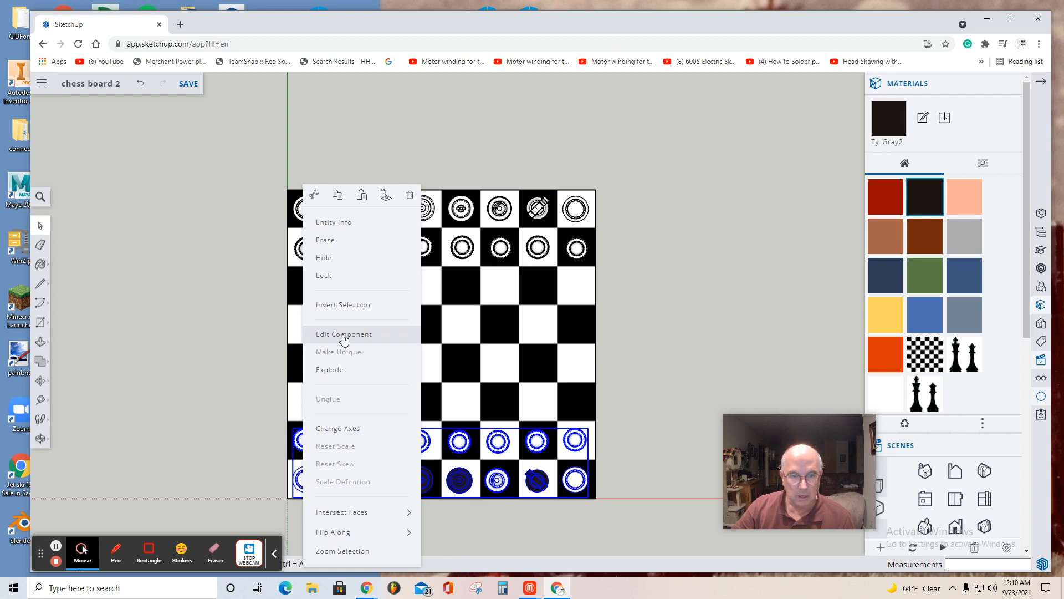
pyautogui.click(334, 370)
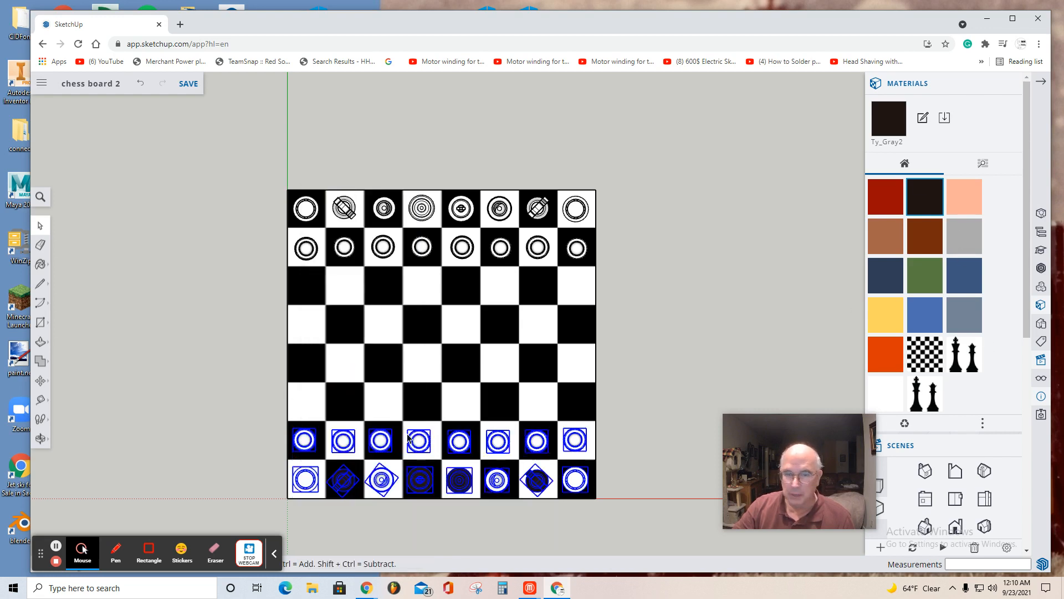
# Step: Deselect the exploded pieces of the rotated set
pyautogui.click(41, 436)
pyautogui.click(66, 396)
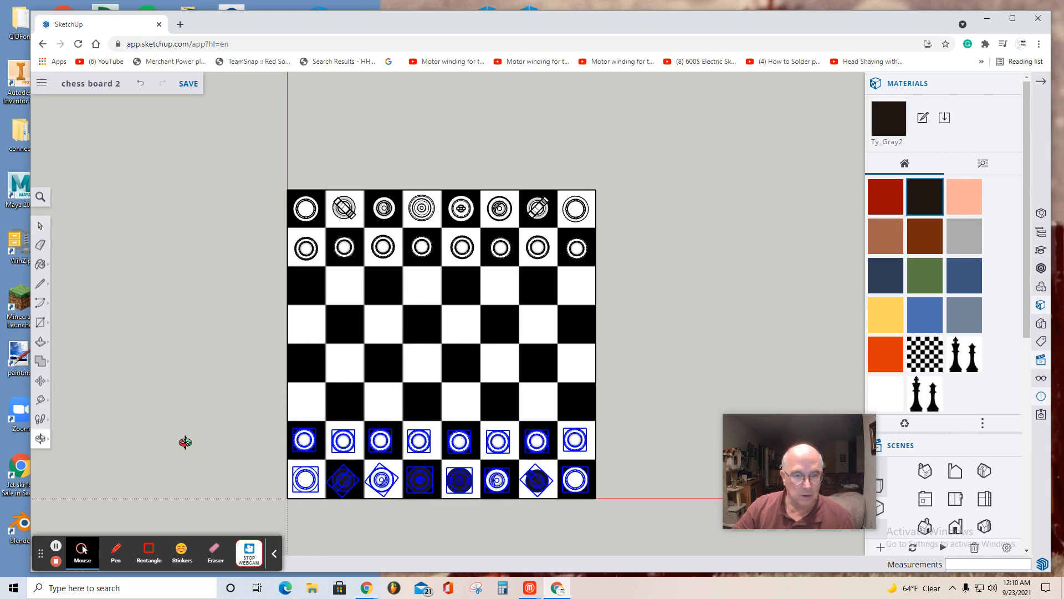
pyautogui.moveTo(185, 442); pyautogui.dragTo(157, 181)
pyautogui.click(917, 208)
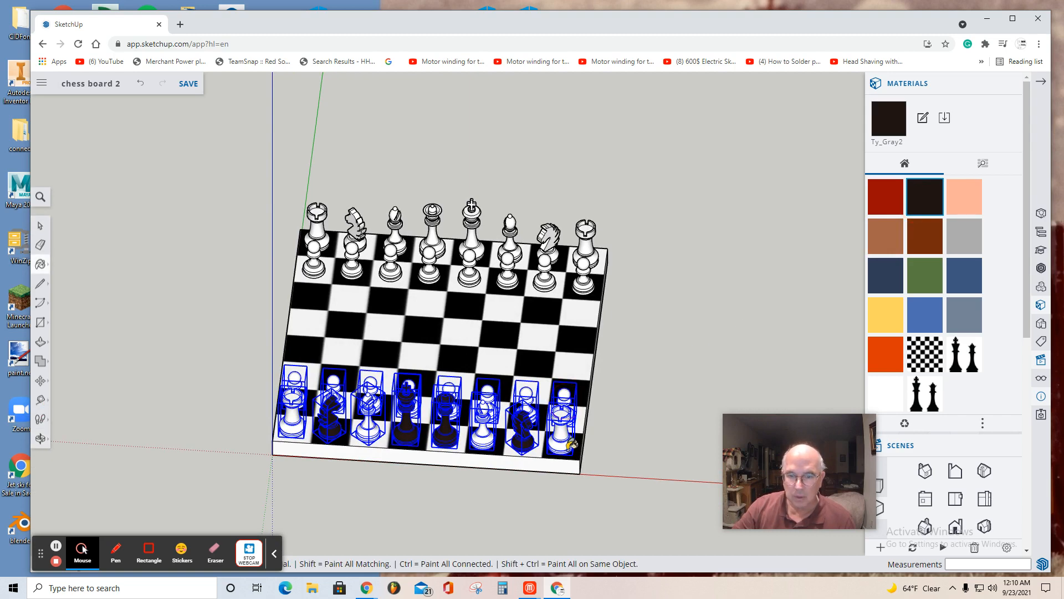
pyautogui.scroll(-2, 571, 444)
pyautogui.scroll(4, 574, 443)
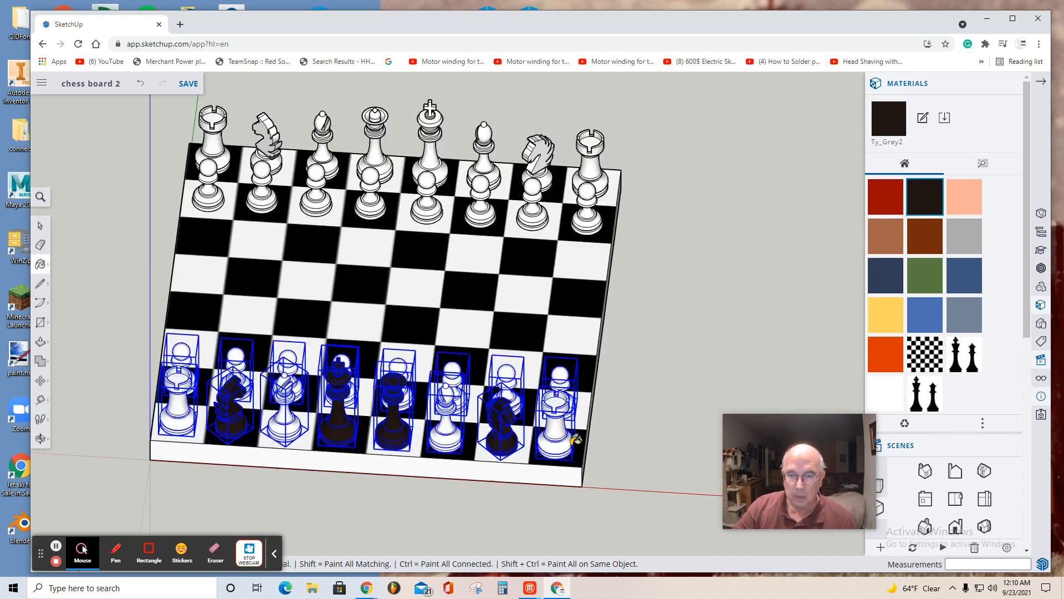
pyautogui.click(40, 226)
pyautogui.click(608, 417)
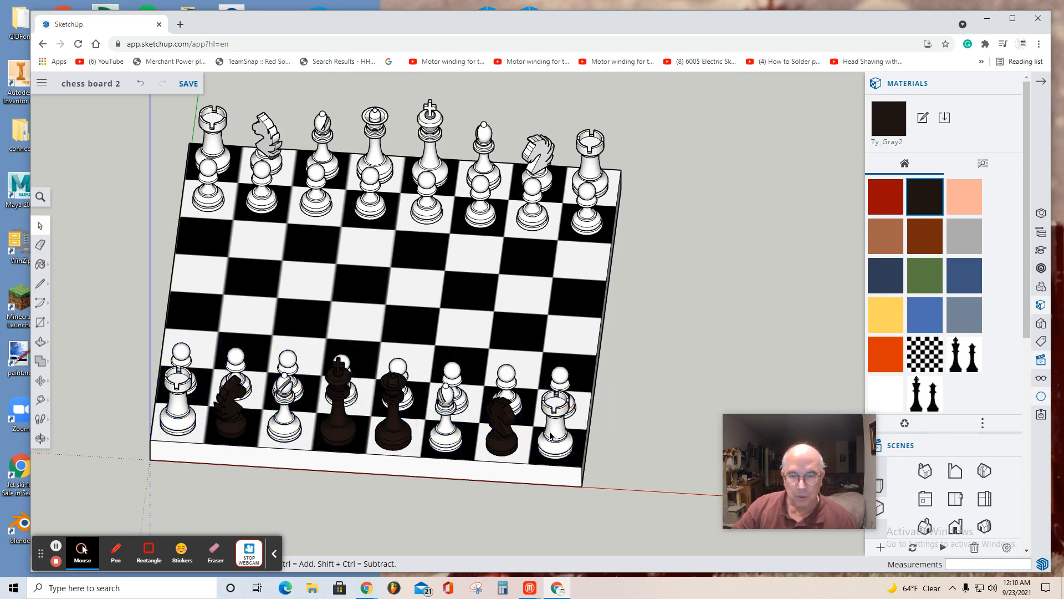
# Step: Try to explode the rotated set's unpainted rook on the queen's side, and undo the attempt
pyautogui.click(550, 436)
pyautogui.rightClick(550, 436)
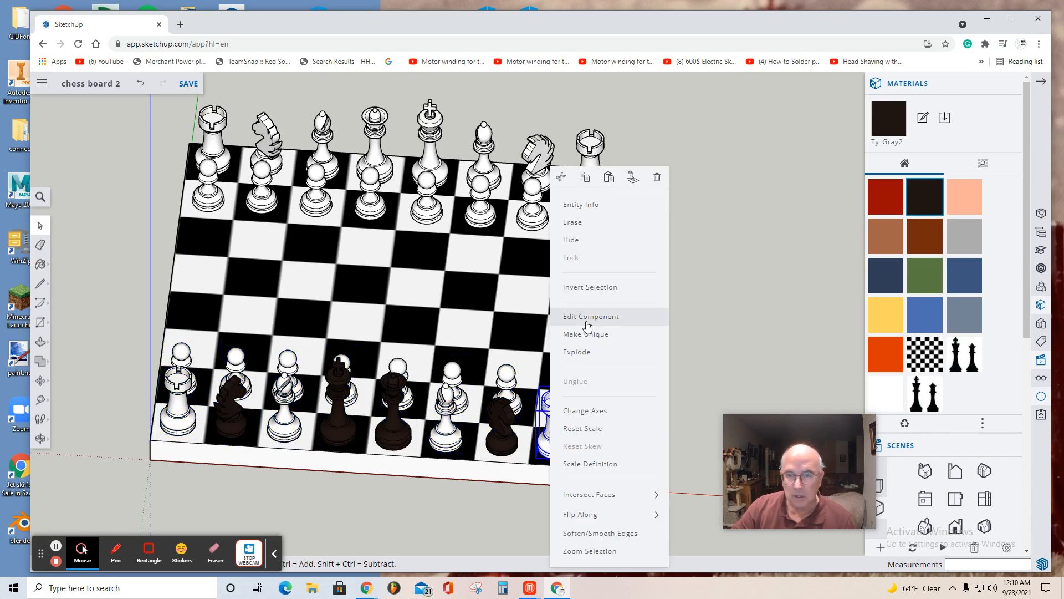
pyautogui.click(588, 354)
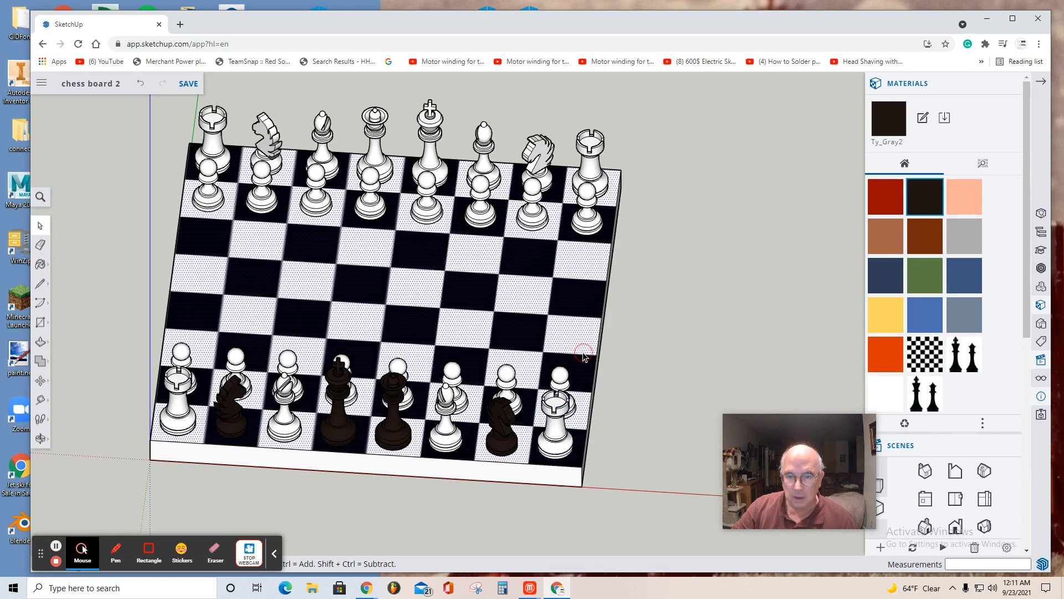
pyautogui.click(555, 417)
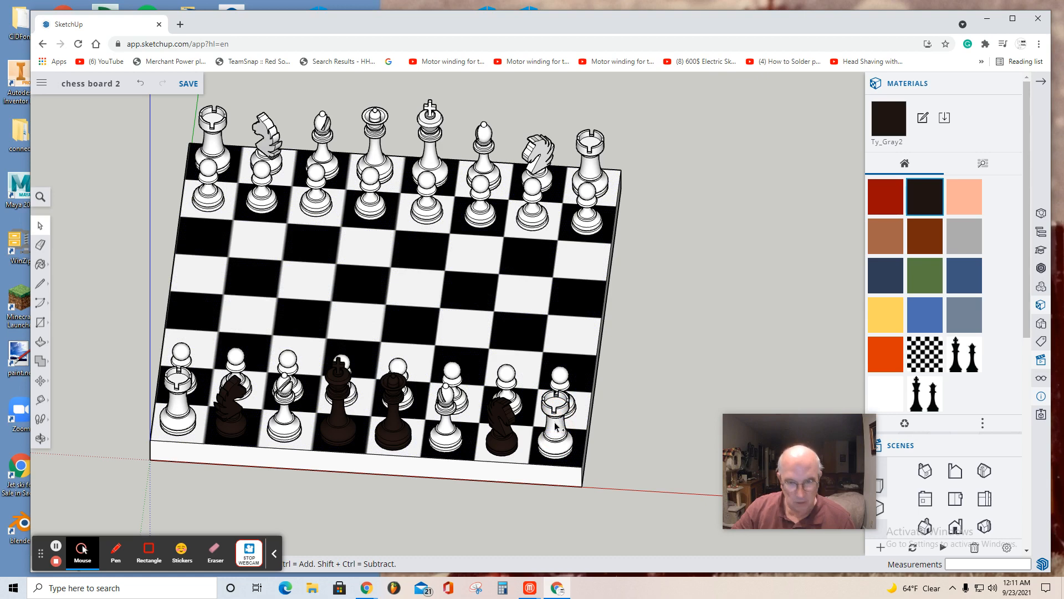
pyautogui.click(560, 423)
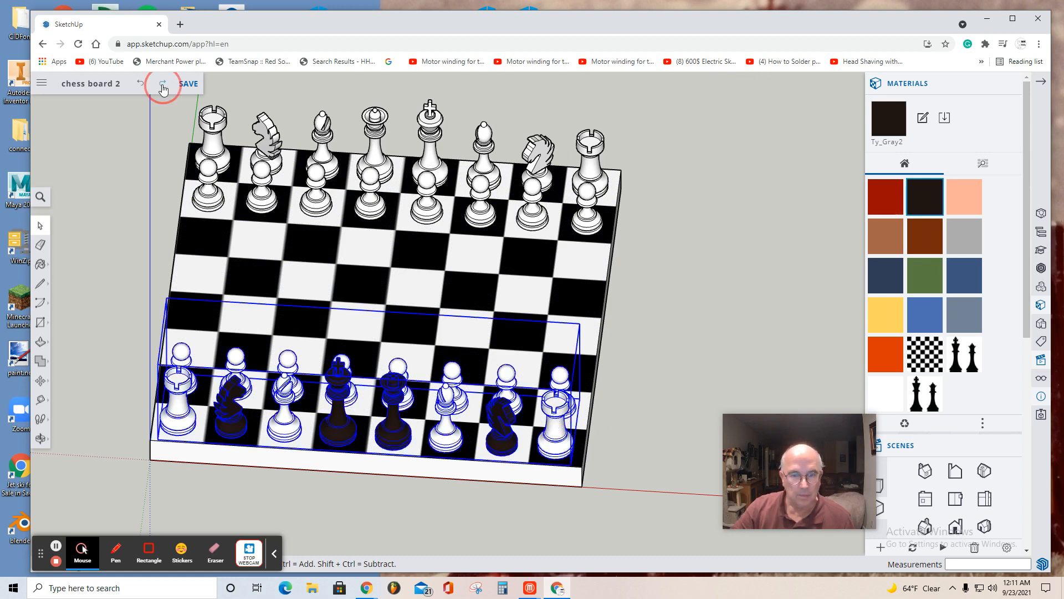
pyautogui.click(162, 86)
# Step: Explode the rotated set's queen-side rook and paint its geometry with the dark Ty_Gray2 material
pyautogui.click(564, 441)
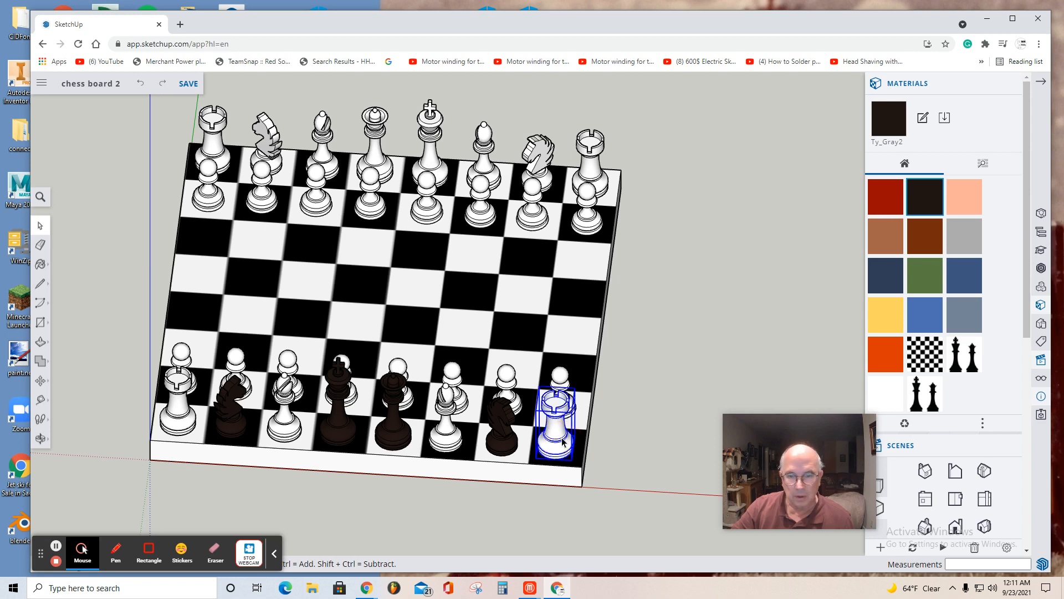
pyautogui.rightClick(562, 441)
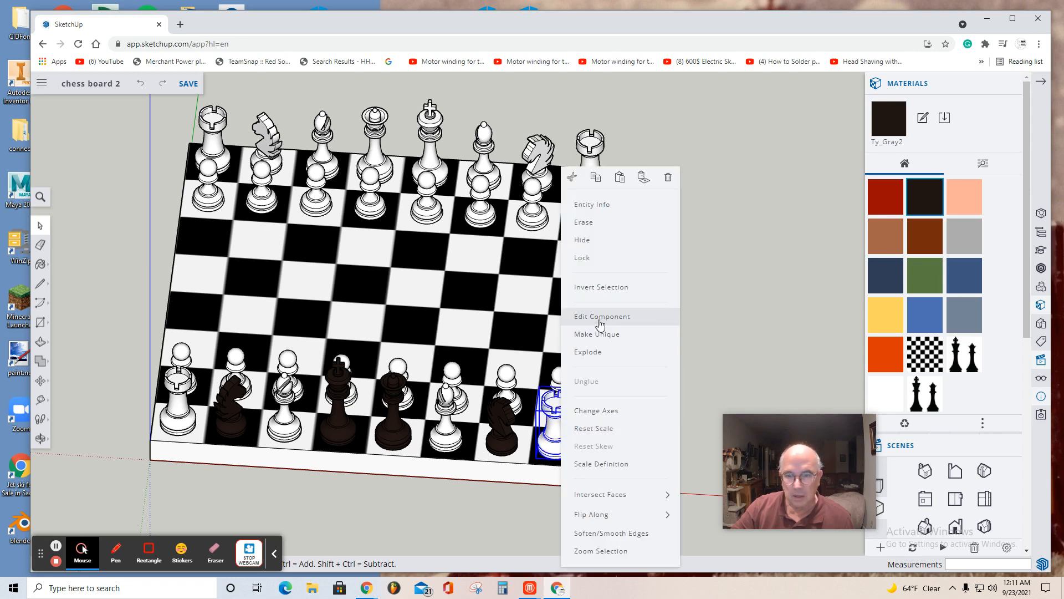
pyautogui.click(592, 354)
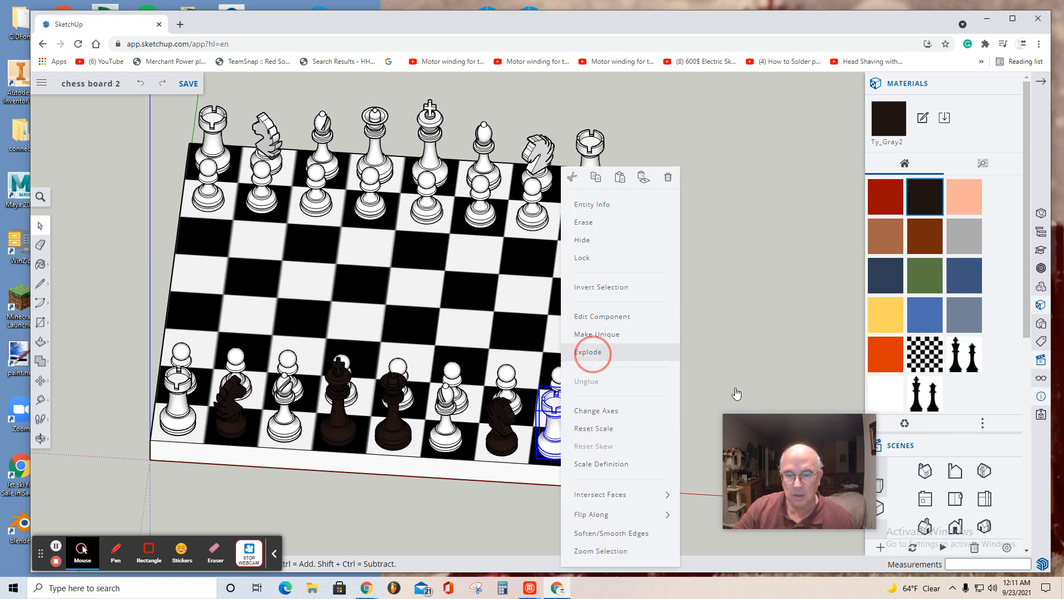
pyautogui.click(929, 204)
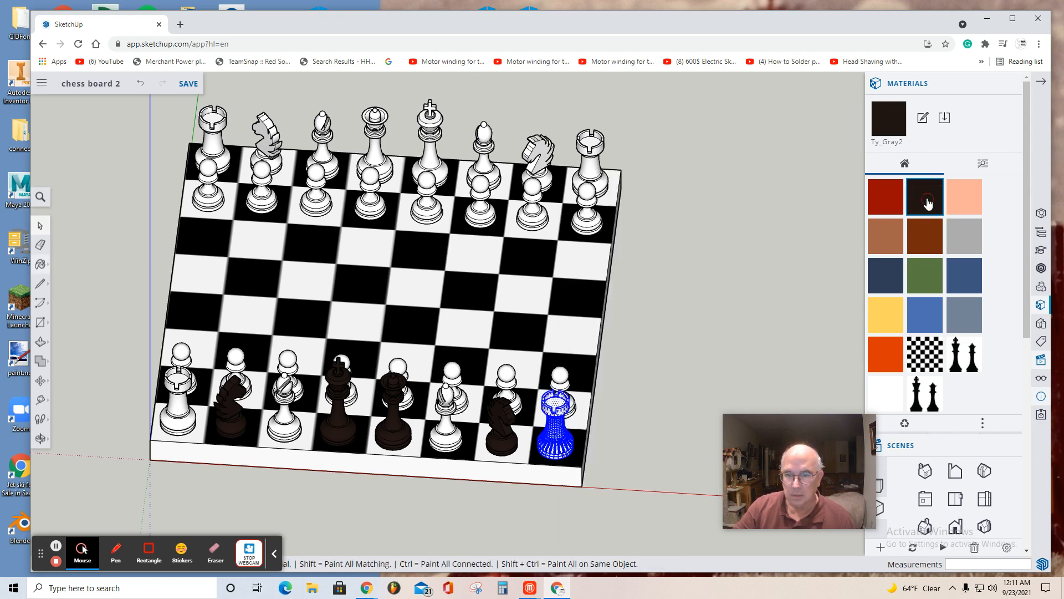
pyautogui.click(558, 425)
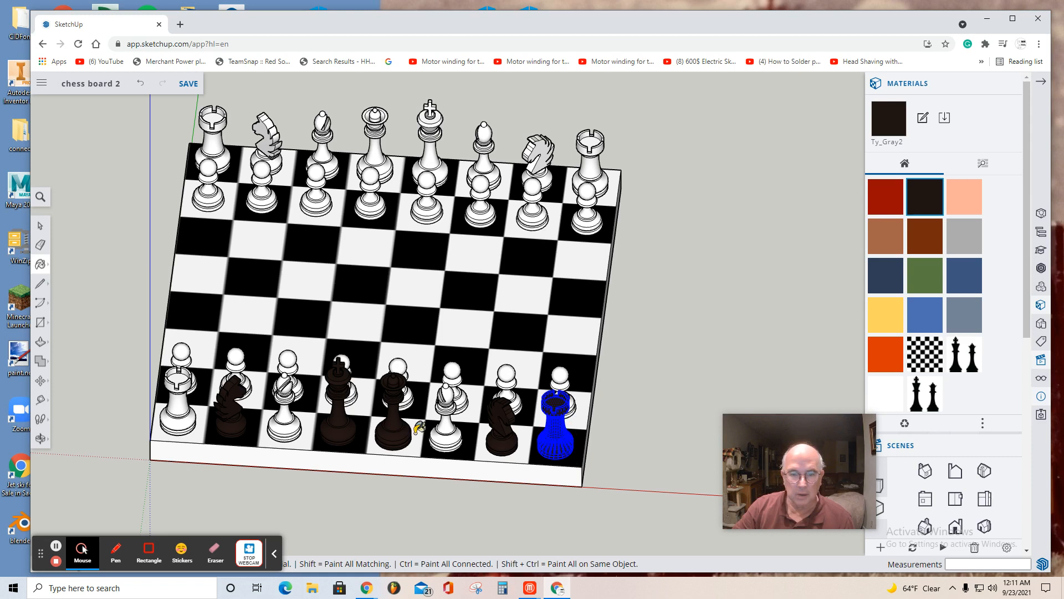
# Step: Explode the white bishop beside the dark queen and paint it with the Ty_Gray2 material
pyautogui.click(40, 226)
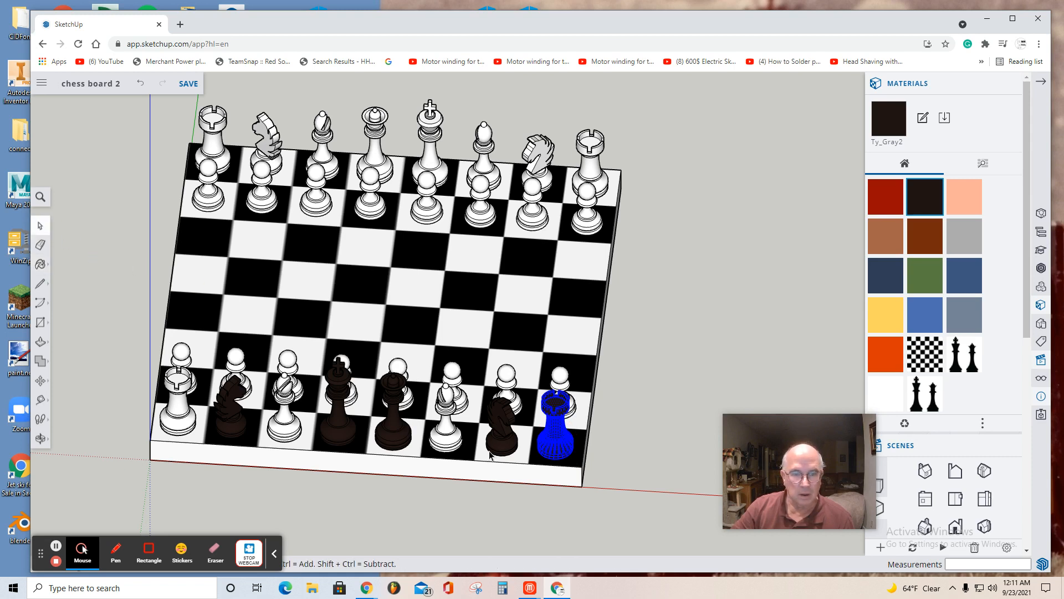
pyautogui.click(450, 442)
pyautogui.rightClick(450, 442)
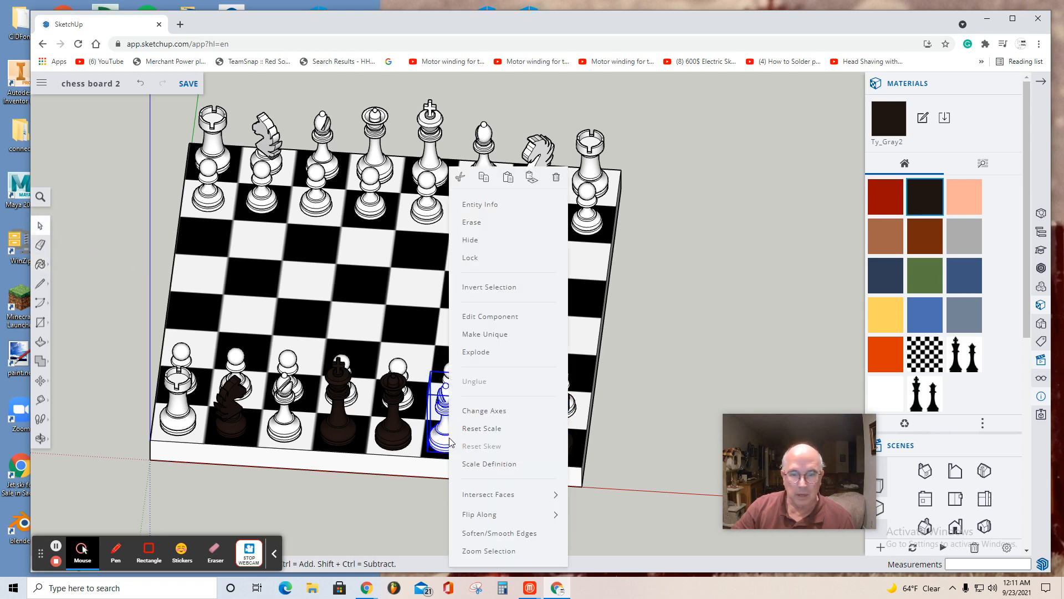
pyautogui.click(479, 359)
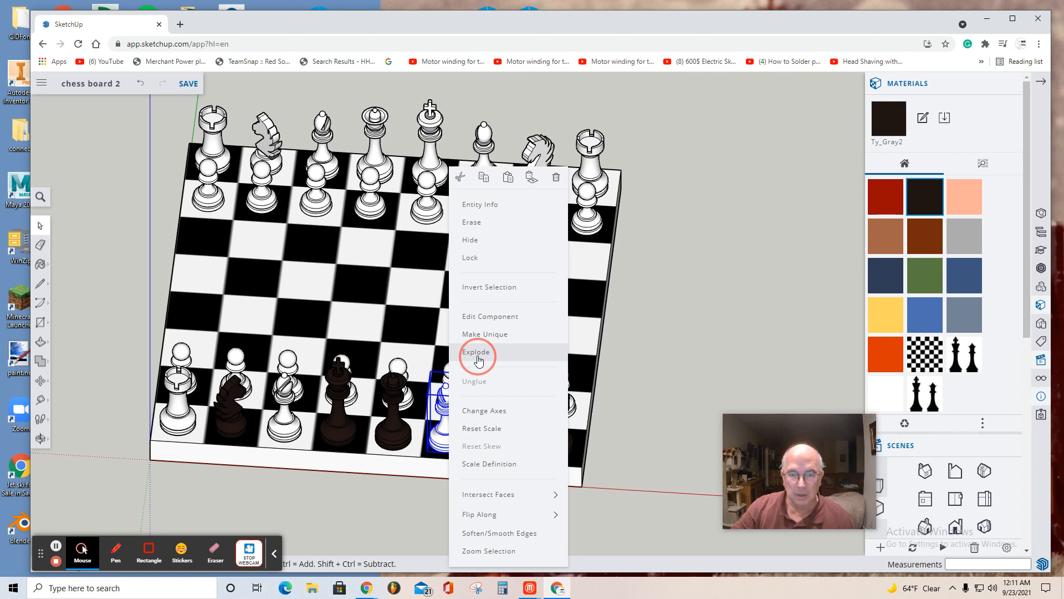
pyautogui.click(924, 197)
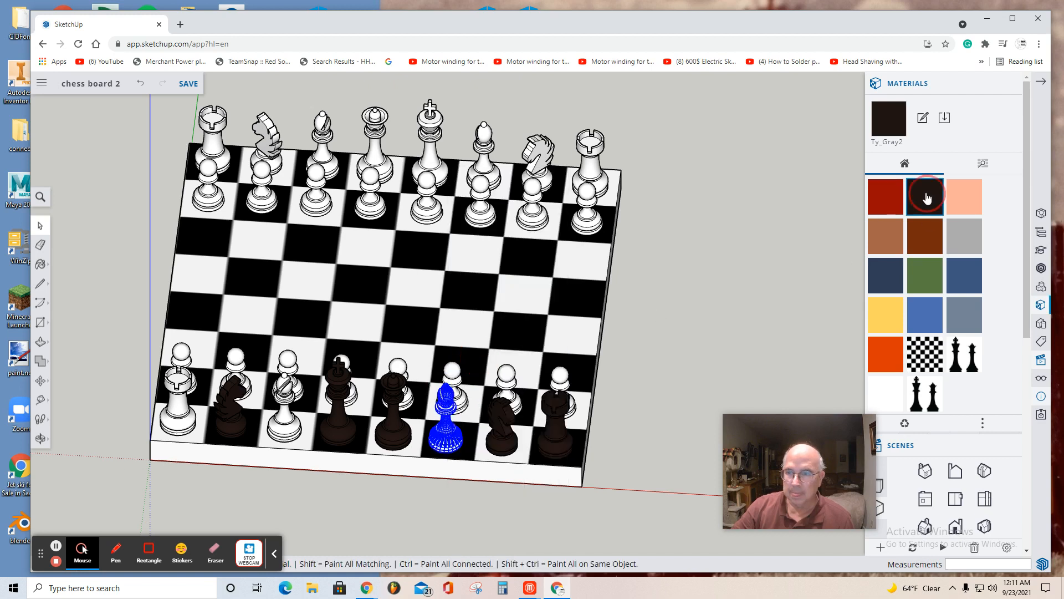
pyautogui.click(446, 433)
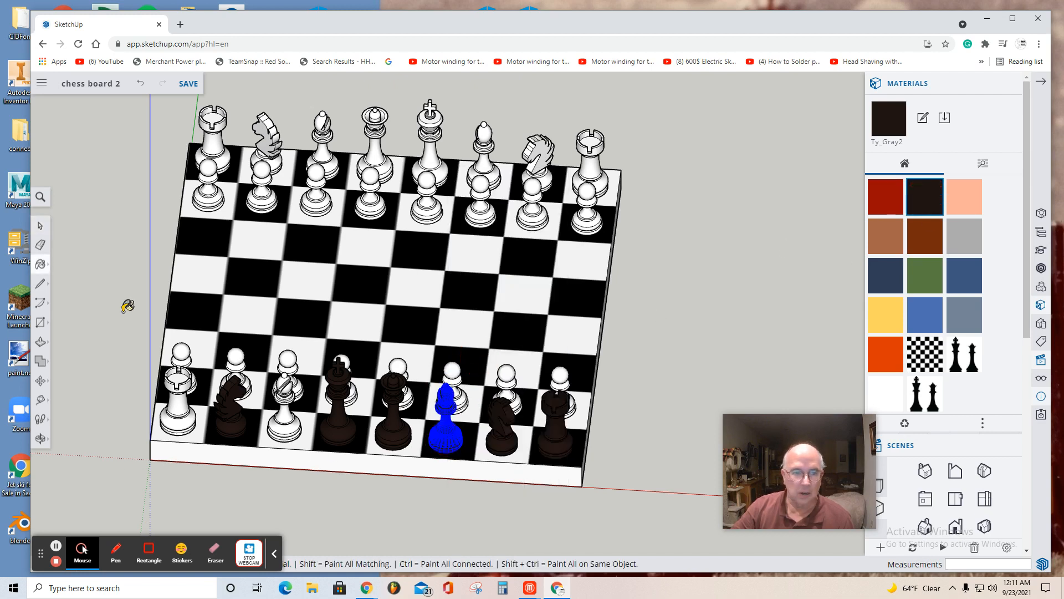
# Step: Explode the white bishop beside the dark king and paint it with the Ty_Gray2 material
pyautogui.click(39, 225)
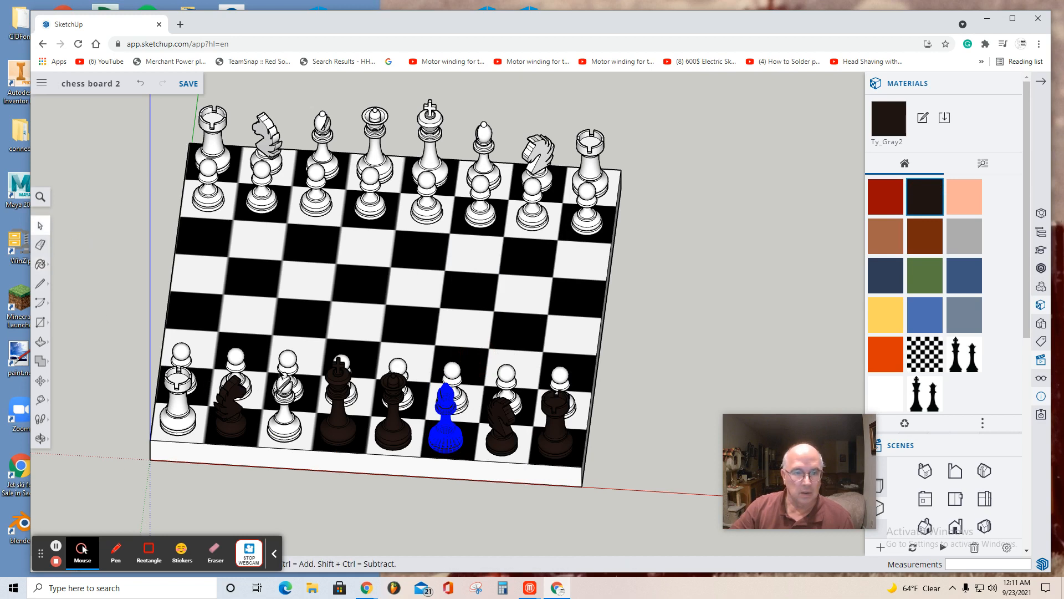
pyautogui.click(281, 411)
pyautogui.rightClick(282, 410)
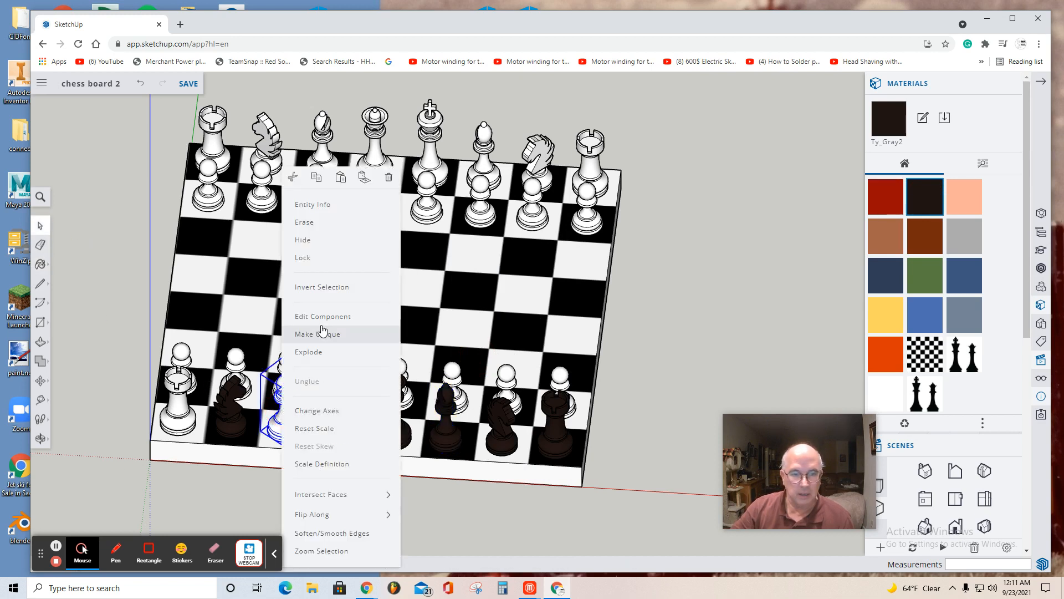
pyautogui.click(316, 356)
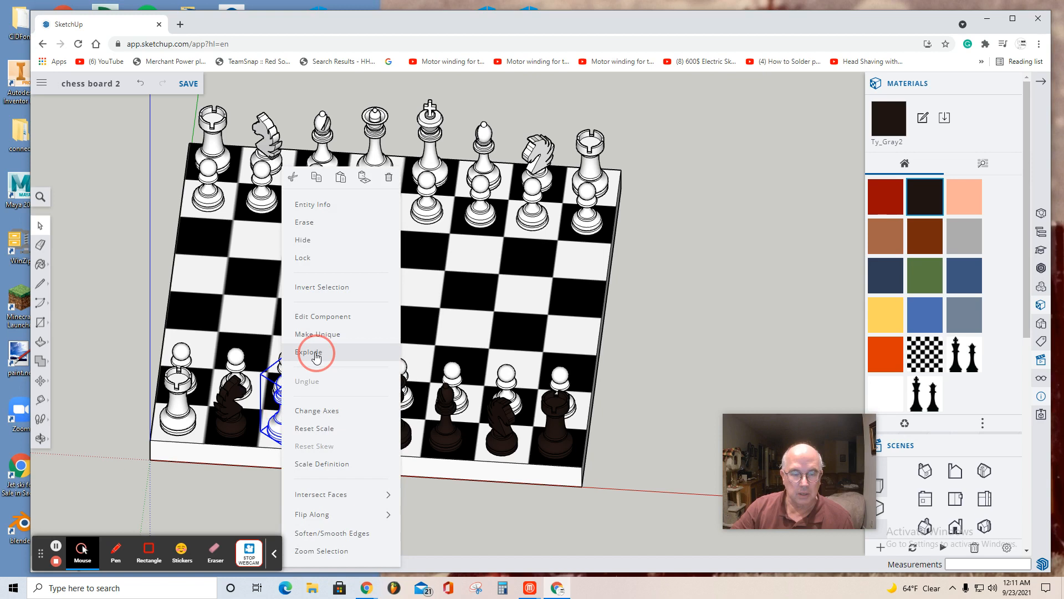
pyautogui.click(922, 209)
pyautogui.click(286, 412)
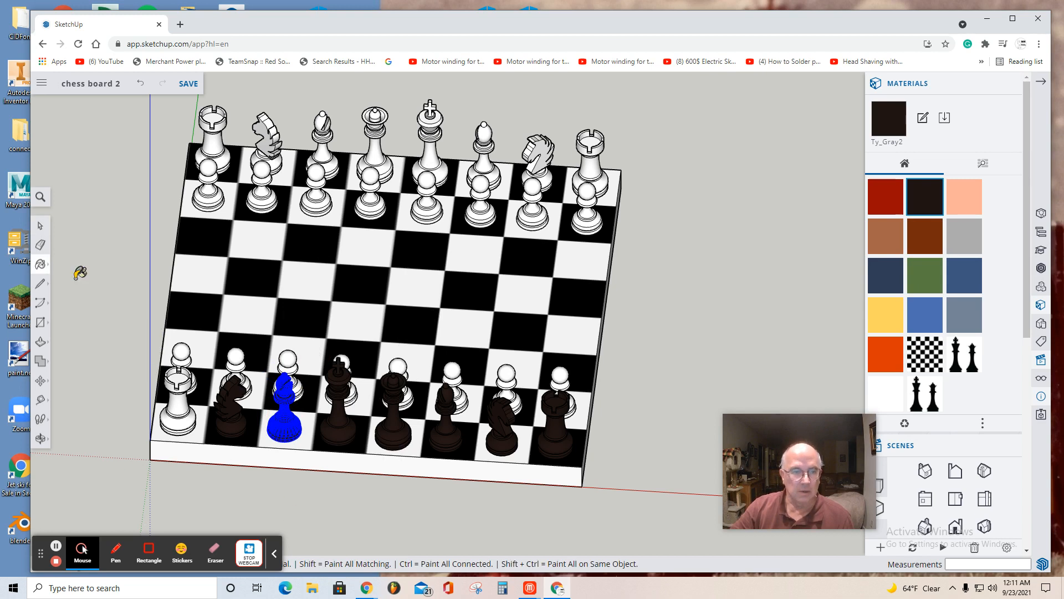
# Step: Explode the remaining white rook at the origin corner of the board and paint it Ty_Gray2
pyautogui.click(41, 226)
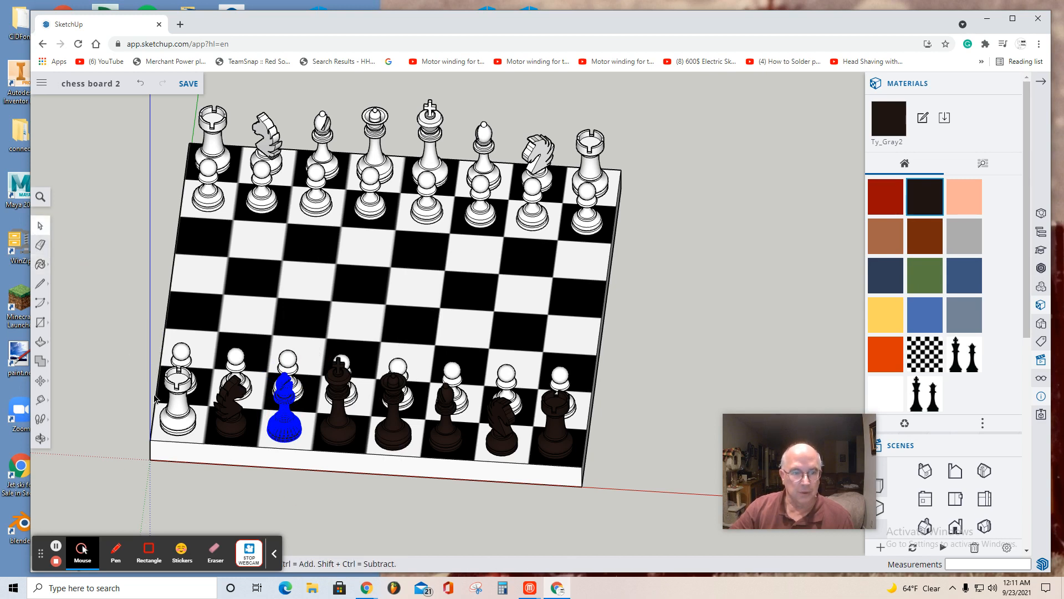
pyautogui.click(178, 410)
pyautogui.rightClick(179, 411)
pyautogui.click(206, 354)
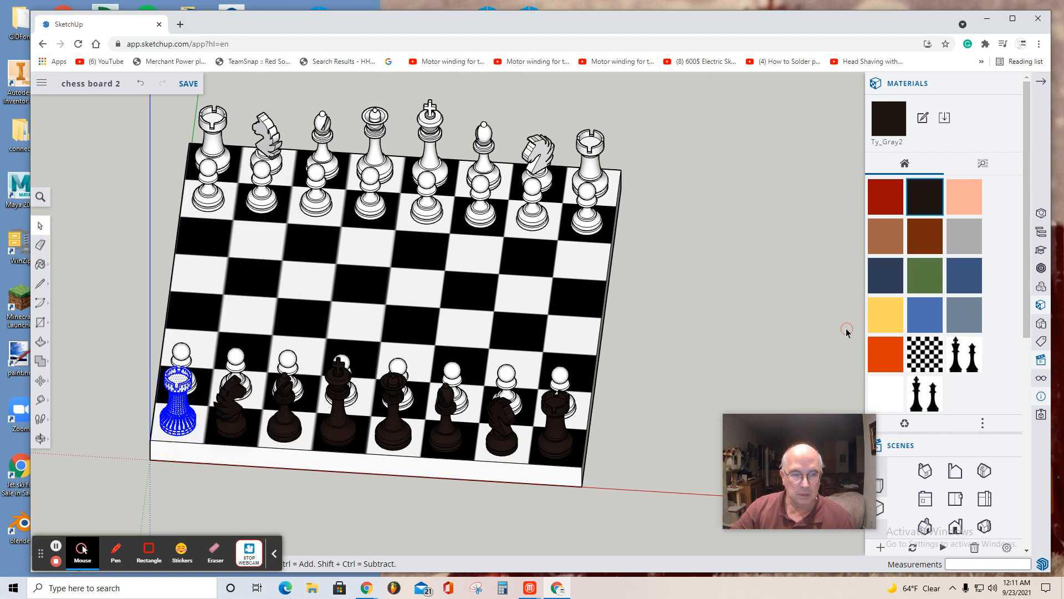
pyautogui.click(929, 202)
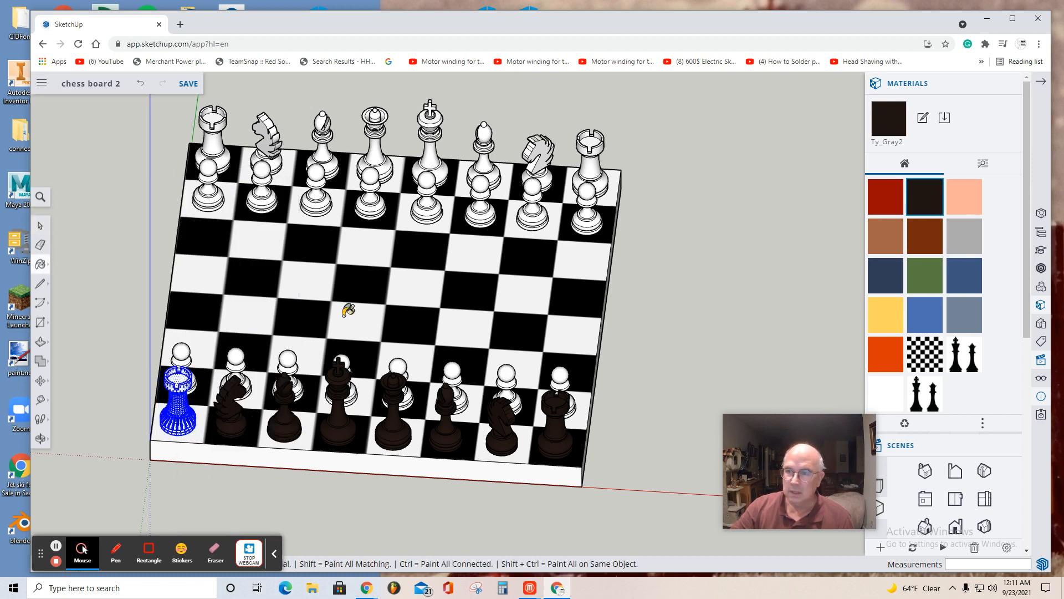
pyautogui.click(178, 410)
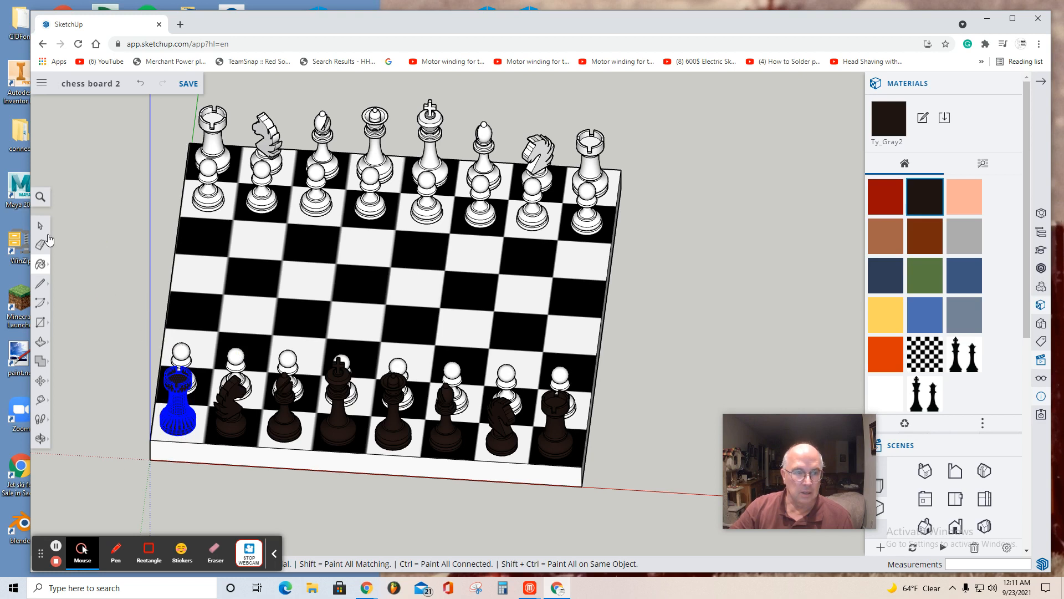
# Step: Explode the pawn in front of the origin-corner rook and paint it with the Ty_Gray2 material
pyautogui.click(40, 226)
pyautogui.click(179, 358)
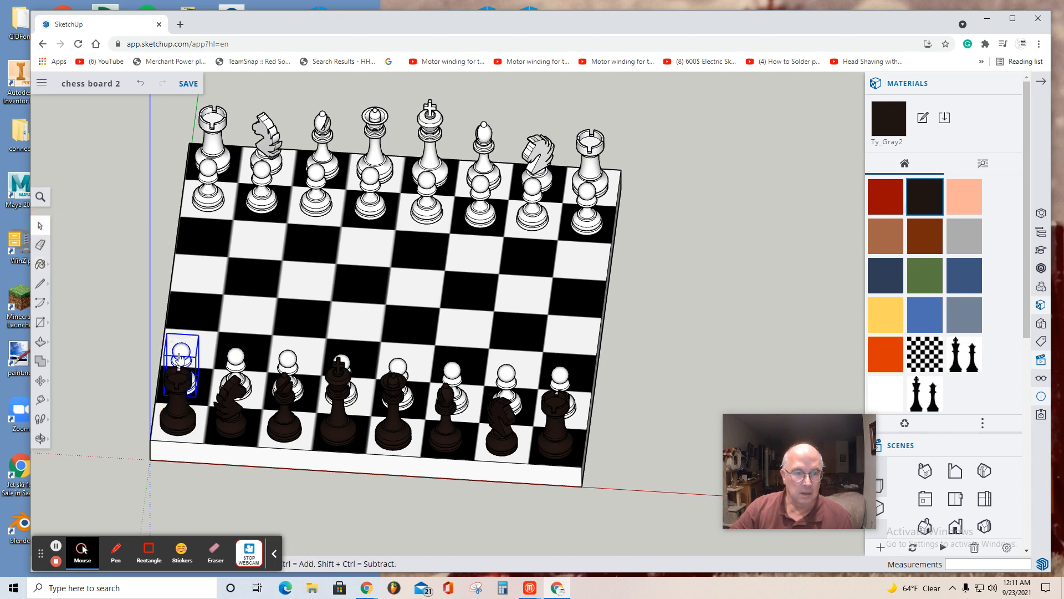
pyautogui.rightClick(179, 358)
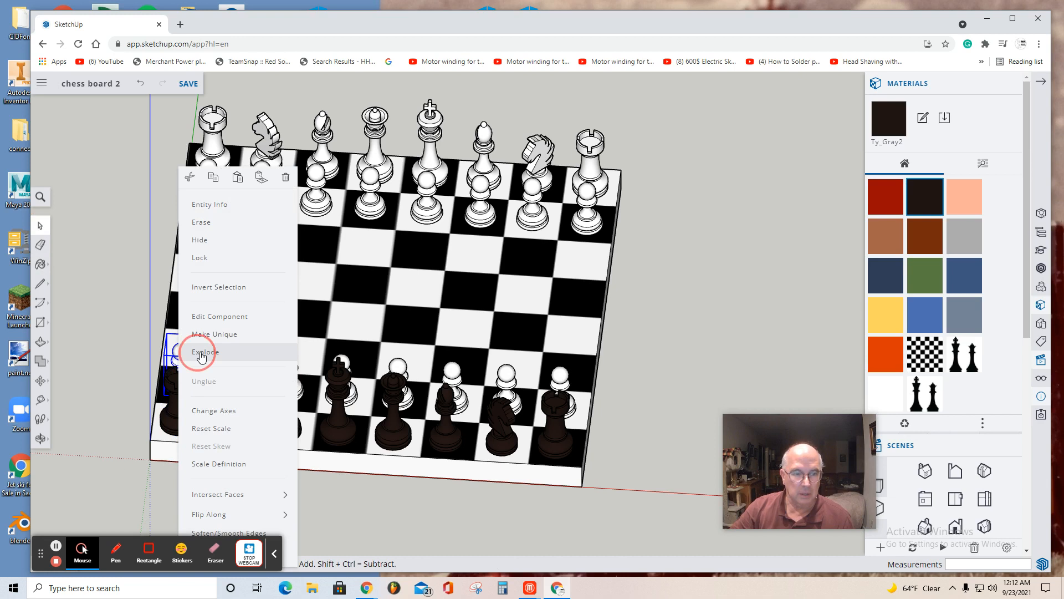
pyautogui.click(201, 352)
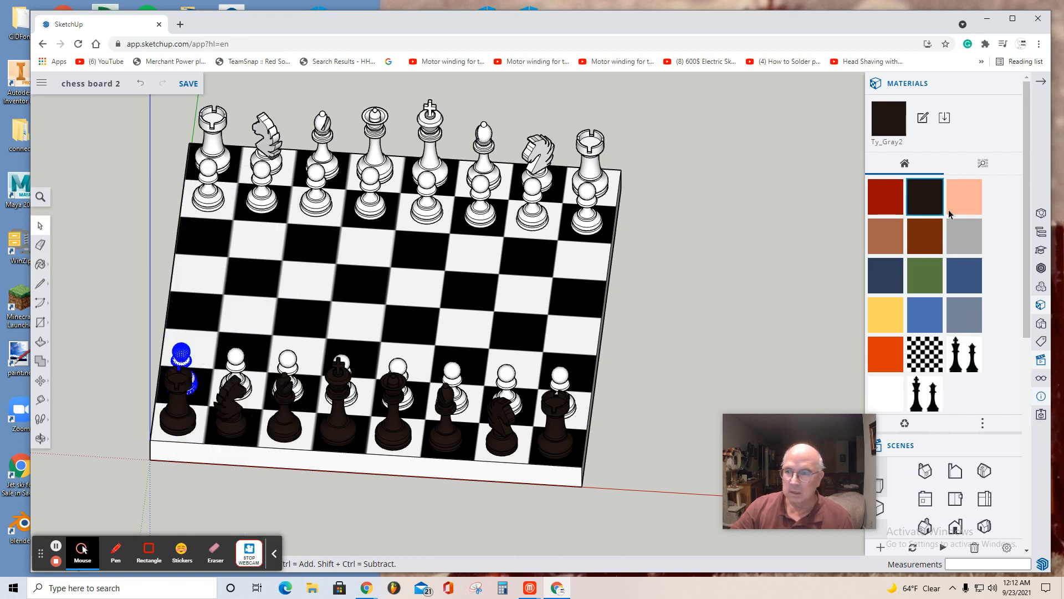
pyautogui.click(933, 206)
pyautogui.click(181, 355)
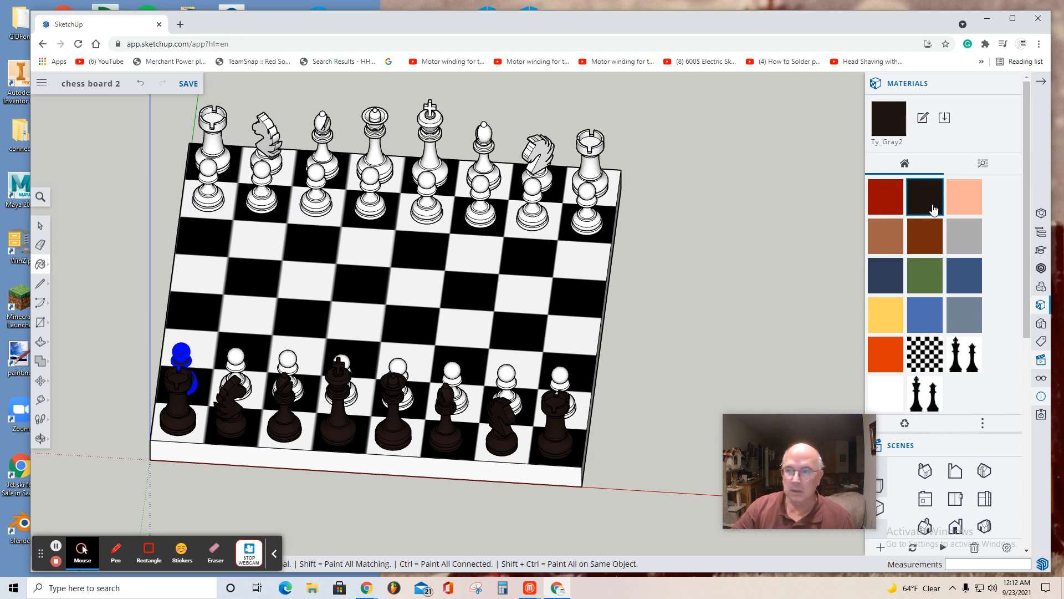
# Step: Delete the other seven unpainted pawns from the dark side's pawn row
pyautogui.click(954, 496)
pyautogui.scroll(-1, 477, 398)
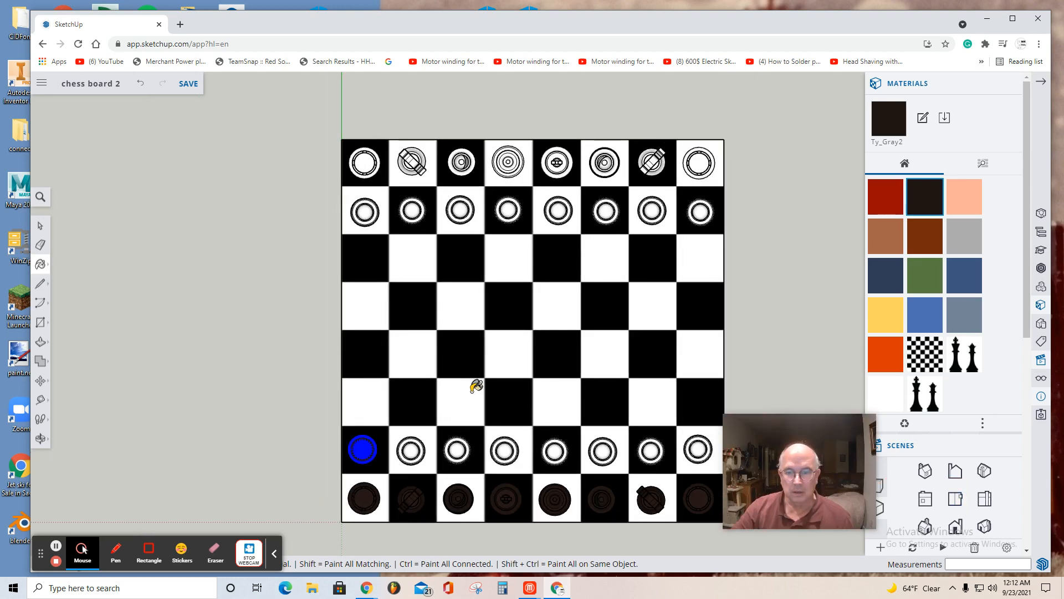
pyautogui.click(40, 227)
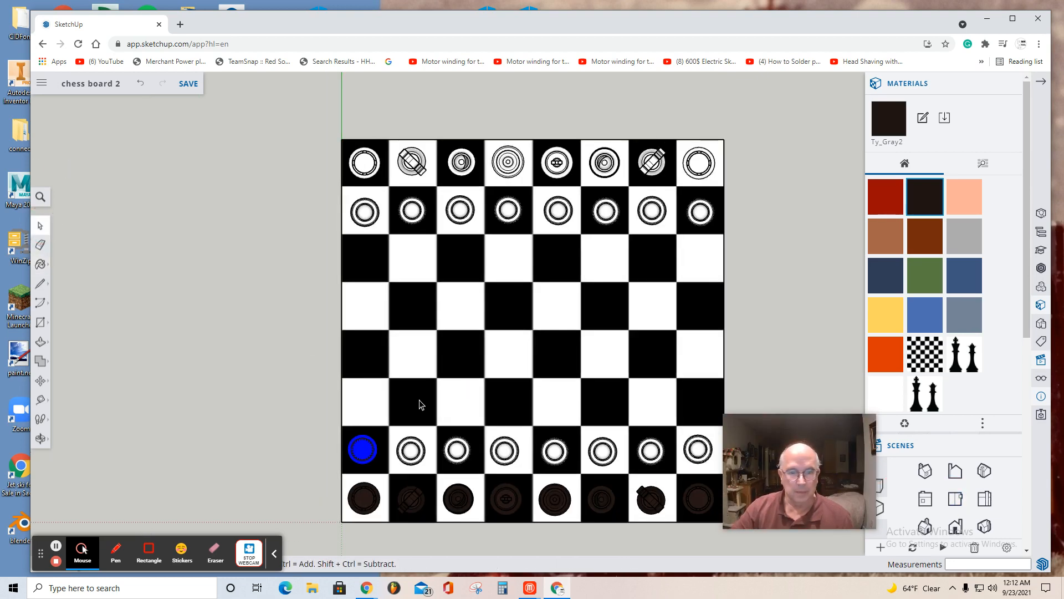
pyautogui.click(414, 452)
pyautogui.keyDown('ctrl'); pyautogui.click(458, 452); pyautogui.keyUp('ctrl')
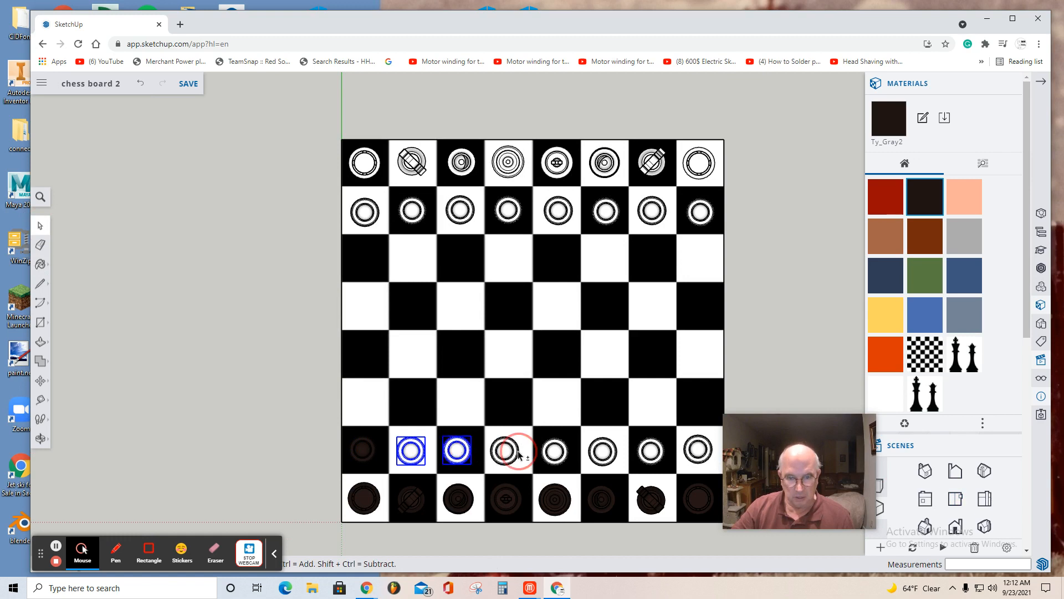
pyautogui.keyDown('ctrl'); pyautogui.click(505, 451); pyautogui.keyUp('ctrl')
pyautogui.keyDown('ctrl'); pyautogui.click(555, 452); pyautogui.keyUp('ctrl')
pyautogui.keyDown('ctrl'); pyautogui.click(601, 452); pyautogui.keyUp('ctrl')
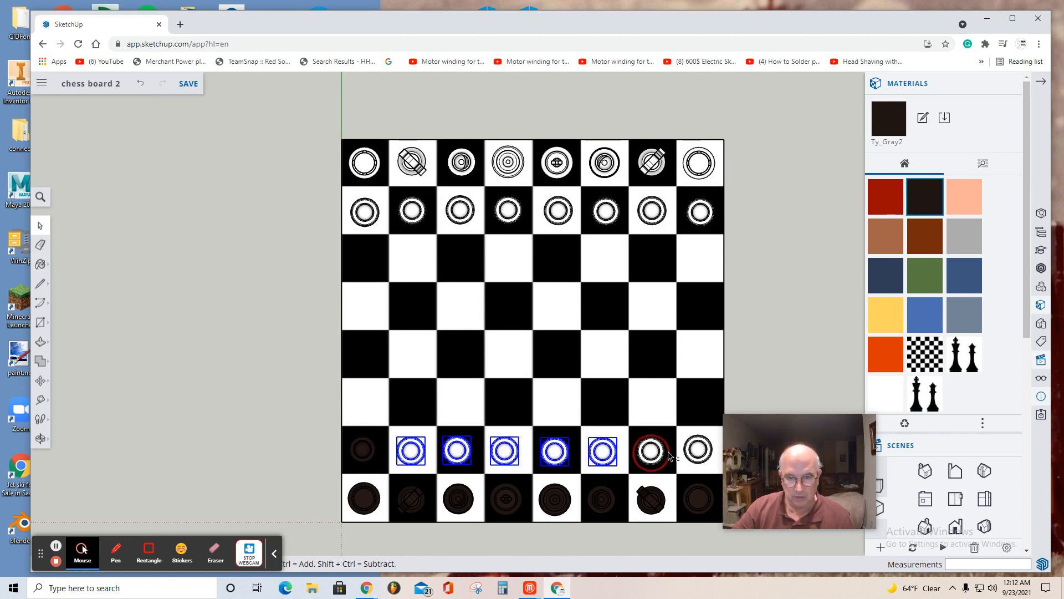
pyautogui.keyDown('ctrl'); pyautogui.click(650, 452); pyautogui.keyUp('ctrl')
pyautogui.keyDown('ctrl'); pyautogui.click(695, 454); pyautogui.keyUp('ctrl')
pyautogui.press('Delete')
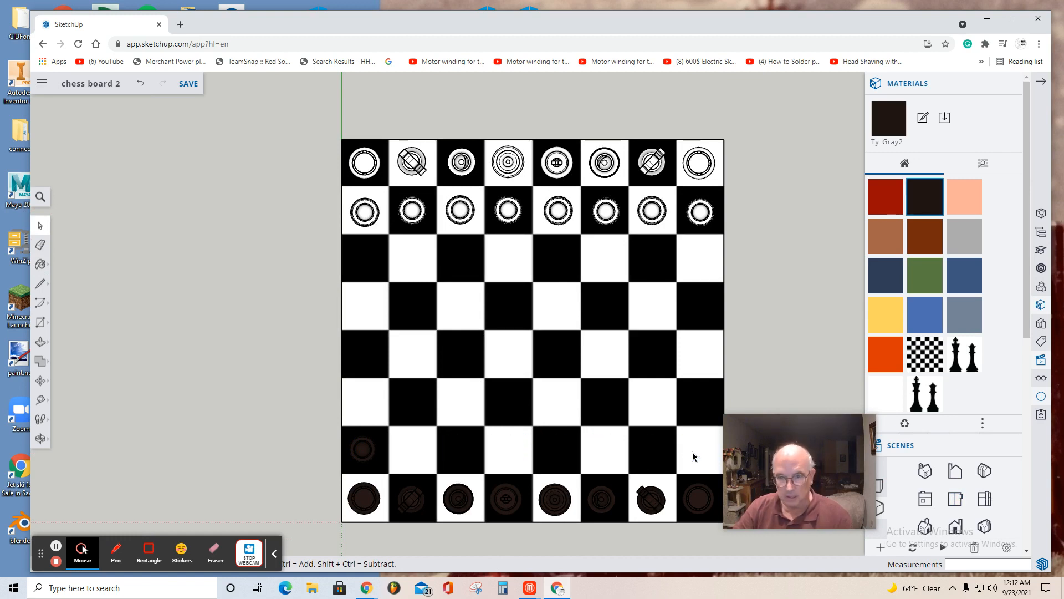
# Step: Select the whole Ty_Gray2 pawn from a side view and make it a component with the default settings
pyautogui.click(362, 460)
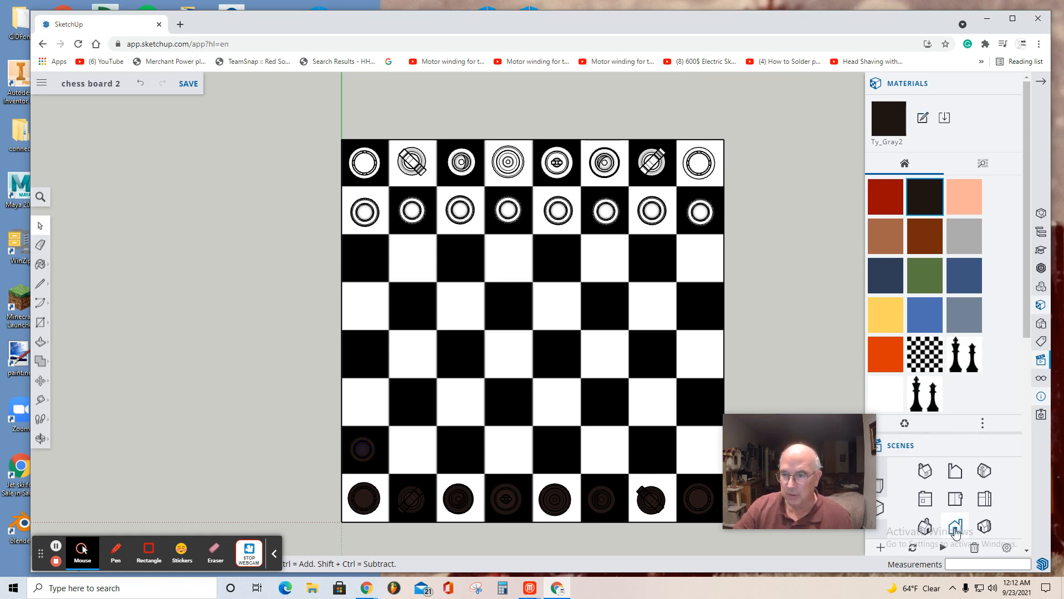
pyautogui.click(925, 498)
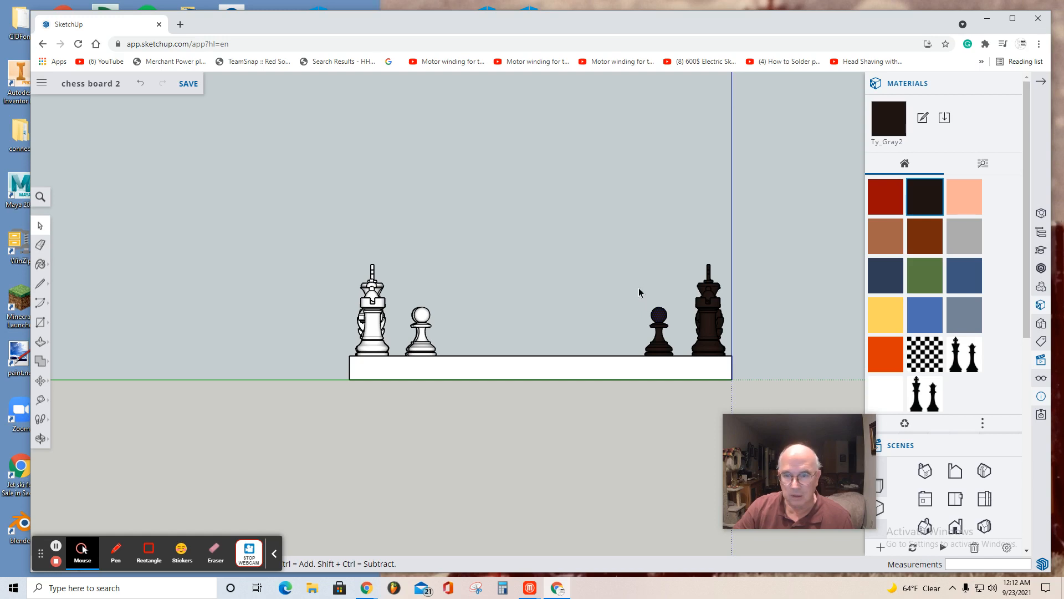
pyautogui.moveTo(638, 288); pyautogui.dragTo(683, 358)
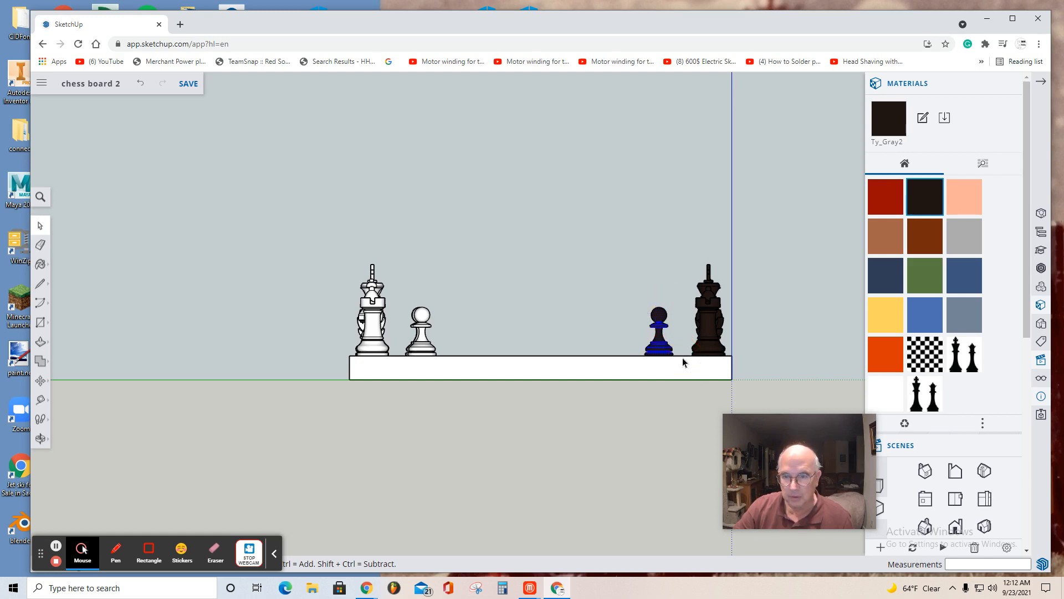
pyautogui.scroll(4, 681, 357)
pyautogui.scroll(2, 654, 342)
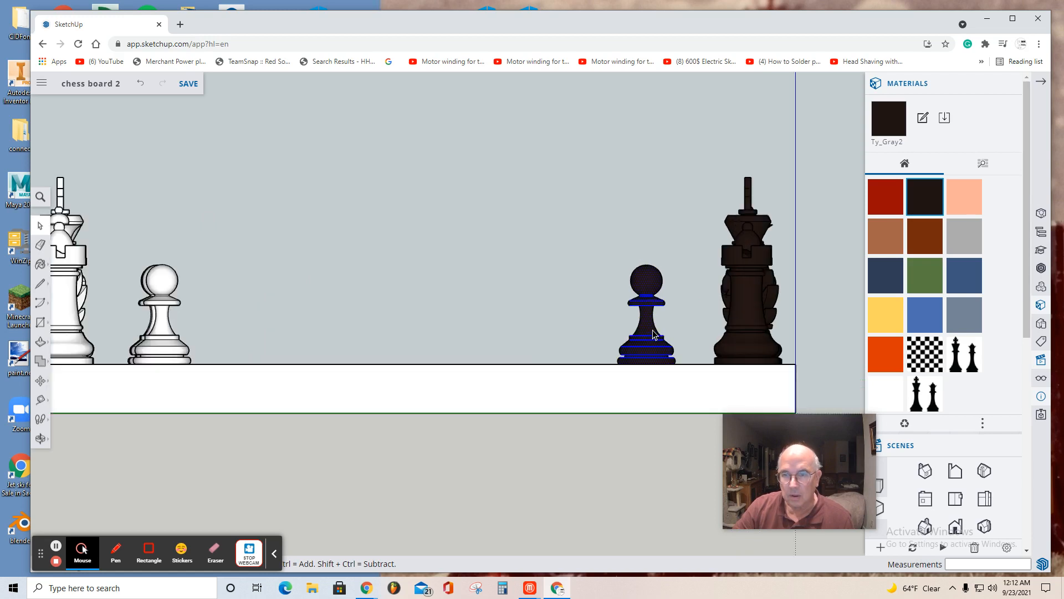
pyautogui.rightClick(649, 334)
pyautogui.click(665, 423)
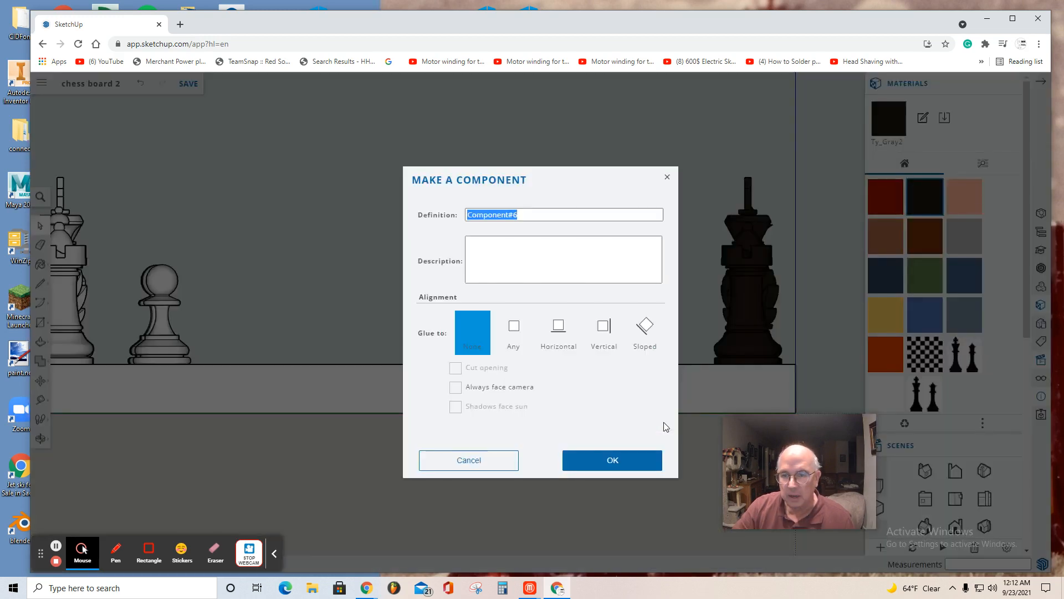
pyautogui.click(610, 460)
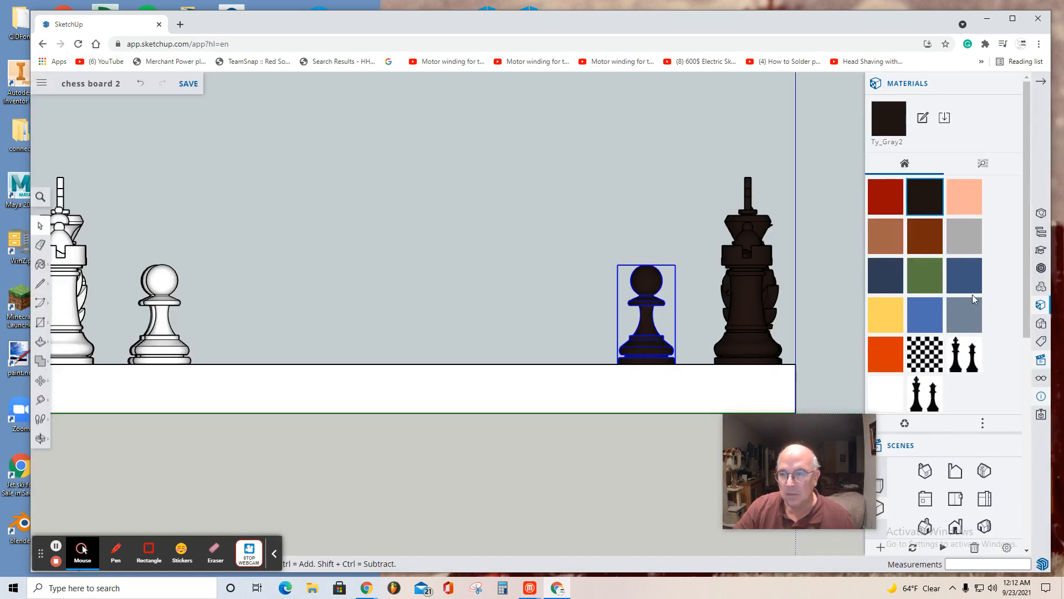
# Step: Copy the dark pawn component in top view and paste copies onto the second and third squares of its row
pyautogui.click(955, 498)
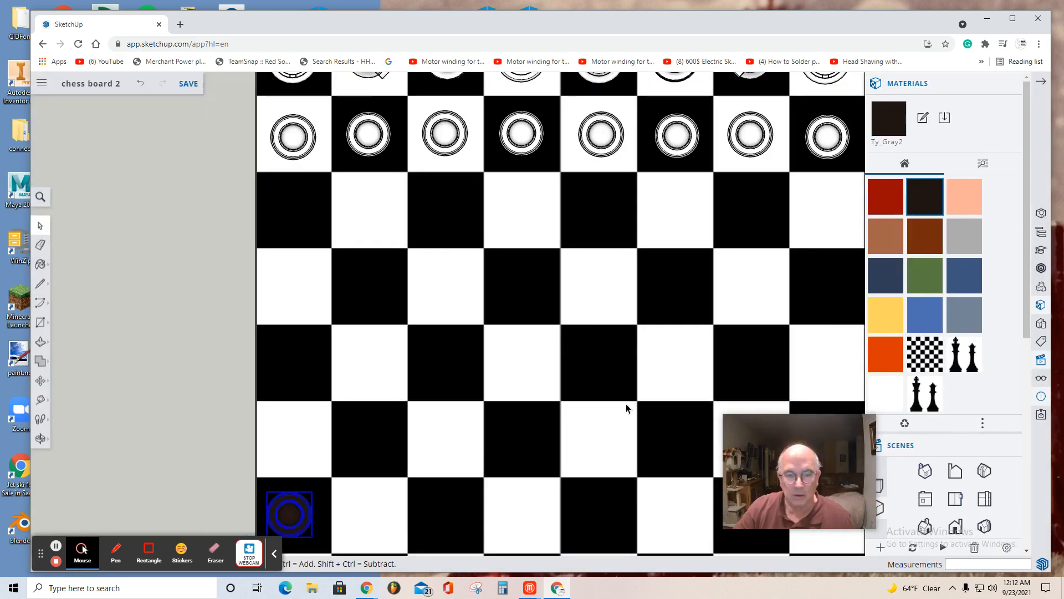
pyautogui.hotkey('ctrl', 'c')
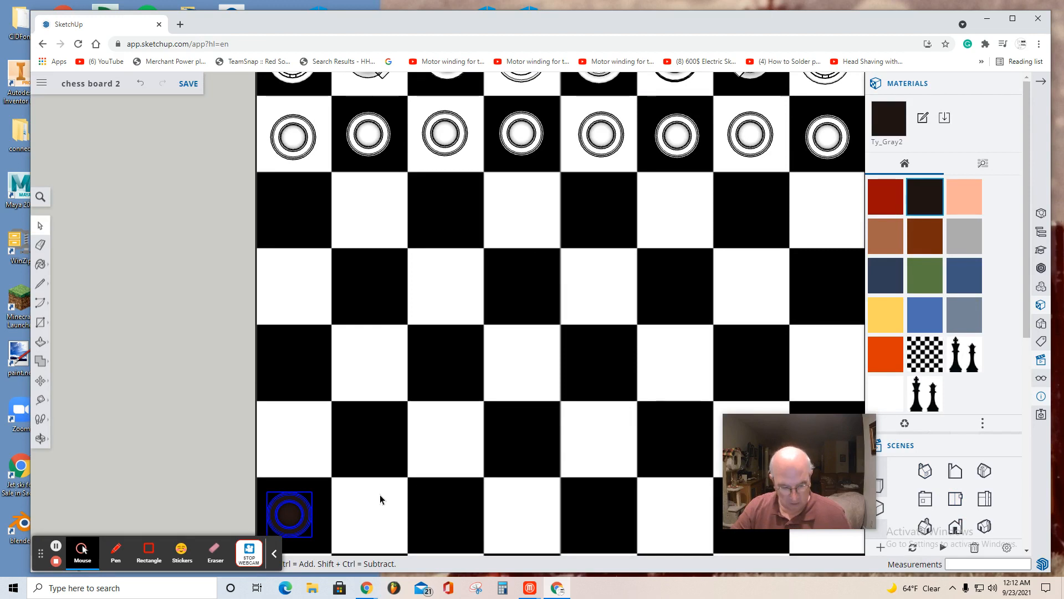
pyautogui.hotkey('ctrl', 'v')
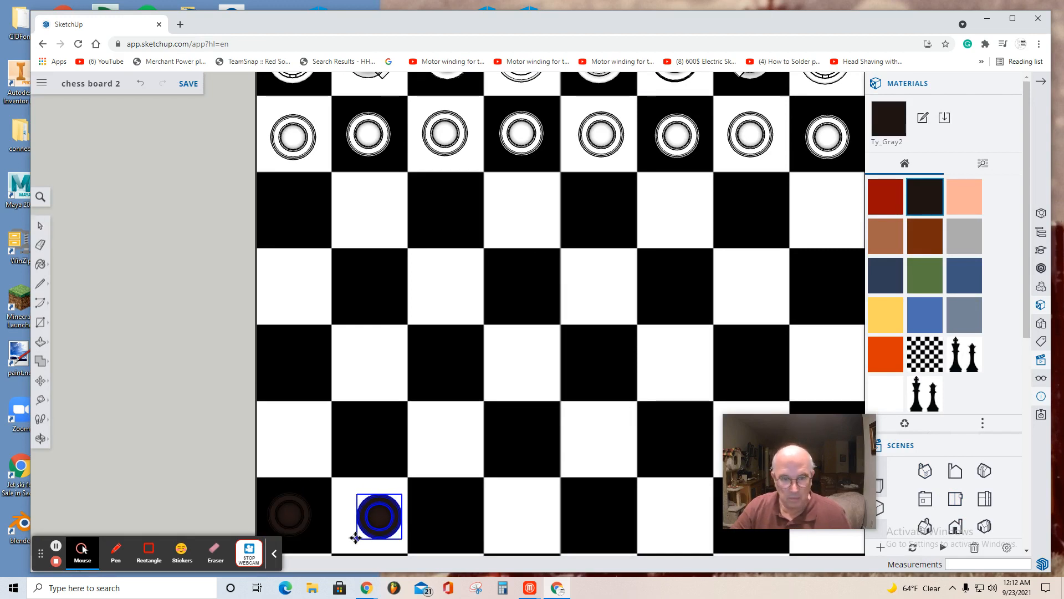
pyautogui.click(349, 535)
pyautogui.press('m')
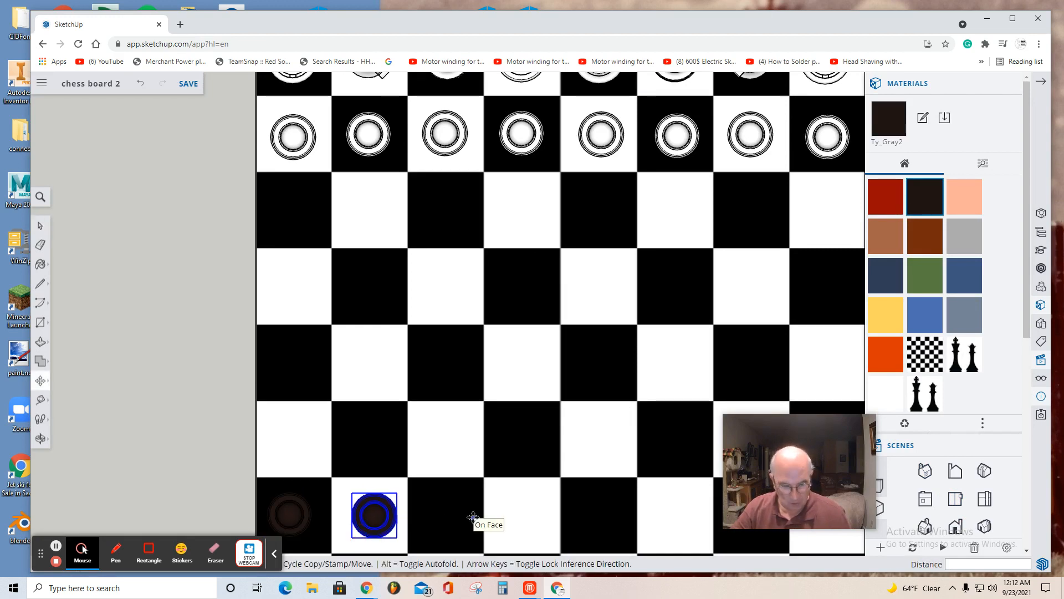
pyautogui.click(352, 537)
pyautogui.click(422, 536)
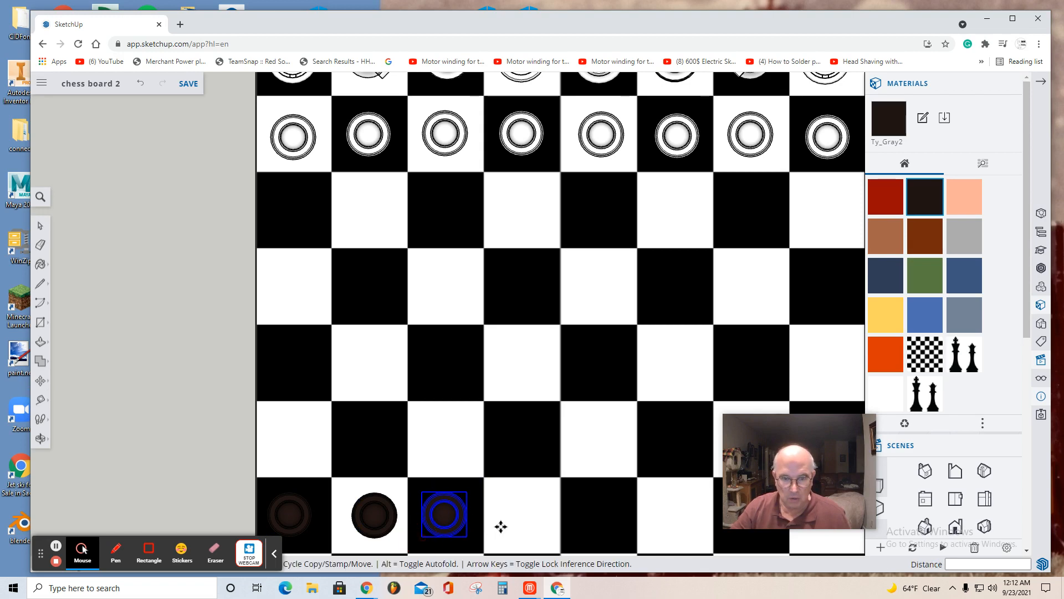
# Step: Paste dark pawn copies onto the fourth and fifth squares of the pawn row
pyautogui.hotkey('ctrl', 'v')
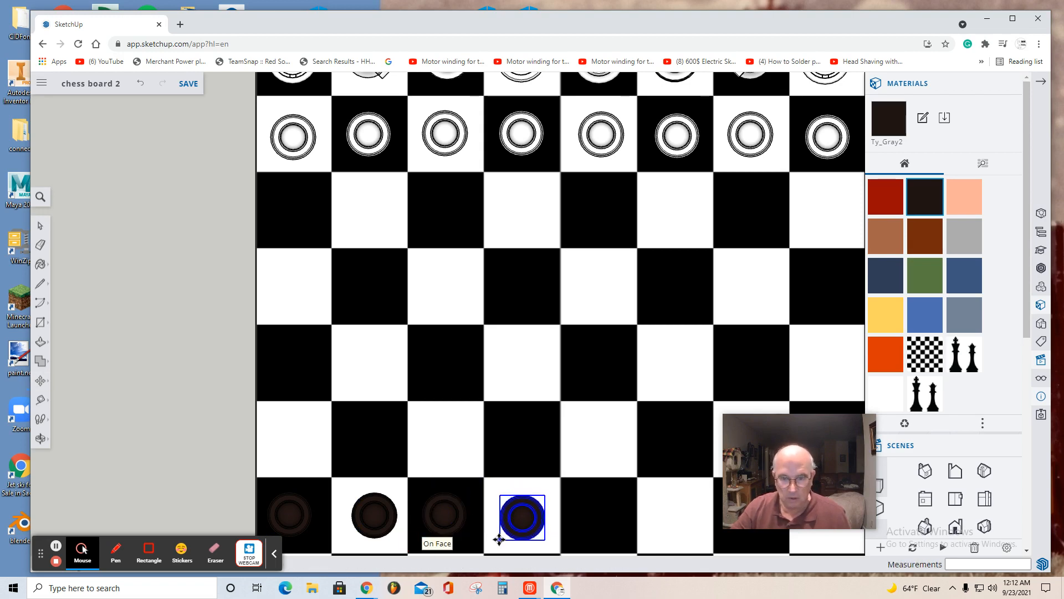
pyautogui.click(503, 529)
pyautogui.press('m')
pyautogui.scroll(3, 501, 531)
pyautogui.scroll(-5, 501, 531)
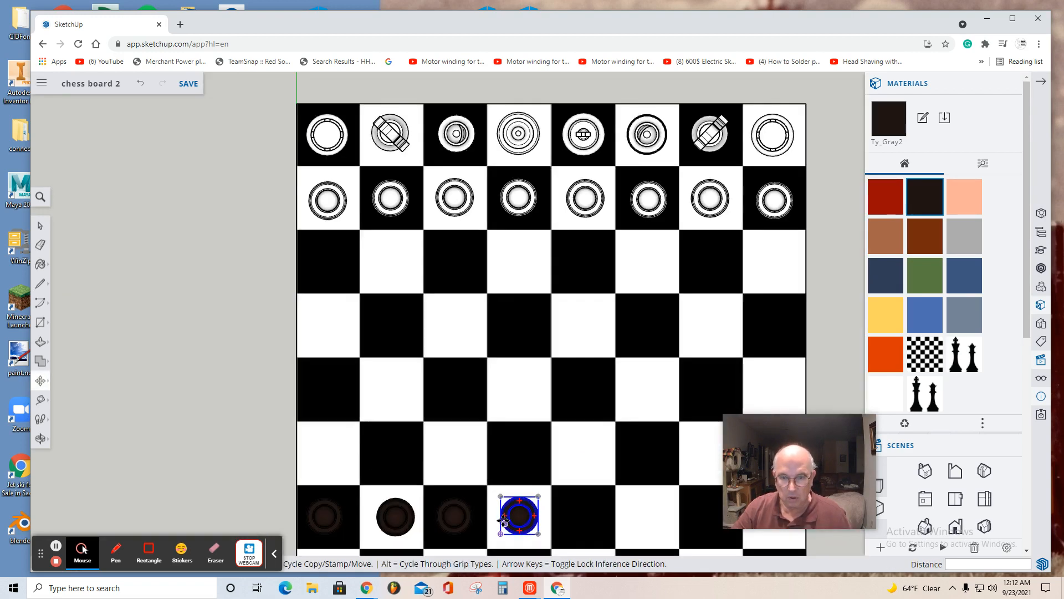
pyautogui.hotkey('ctrl', 'v')
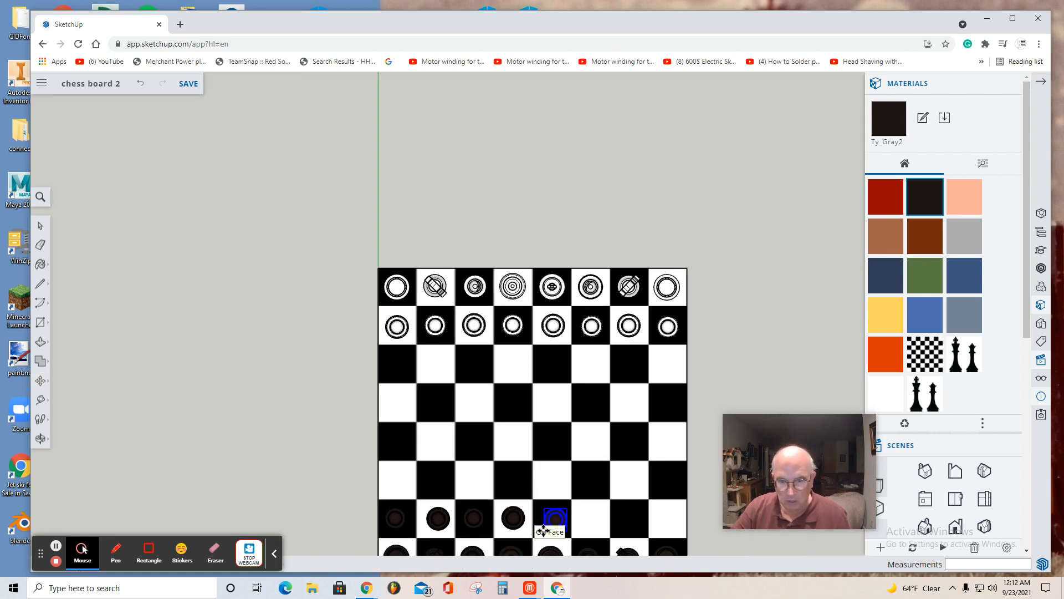
pyautogui.click(540, 529)
pyautogui.press('m')
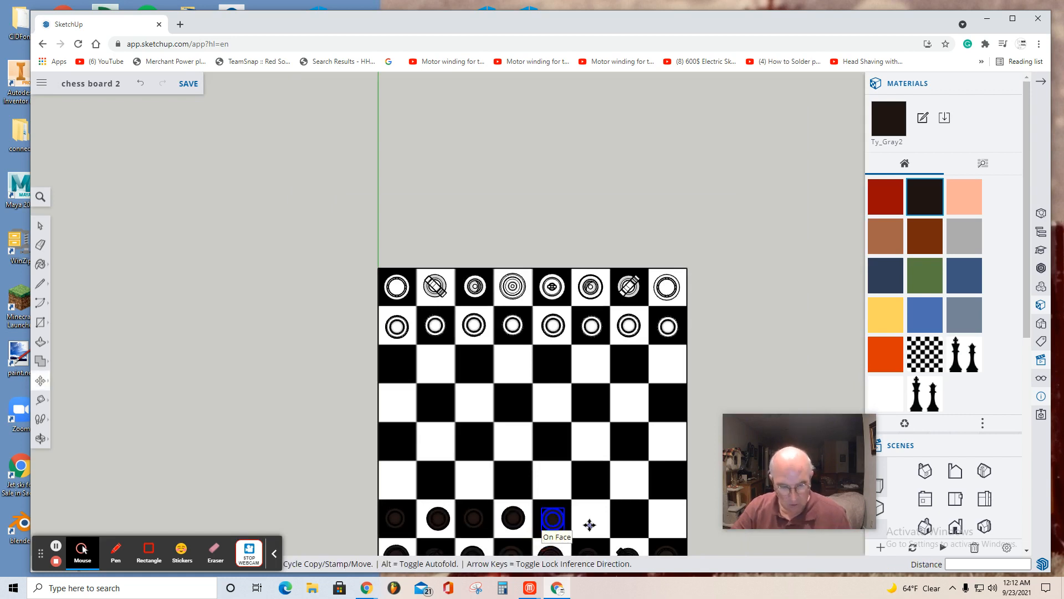
# Step: Fill the sixth, seventh and eighth squares of the dark pawn row with pasted pawn copies
pyautogui.hotkey('ctrl', 'v')
pyautogui.click(579, 529)
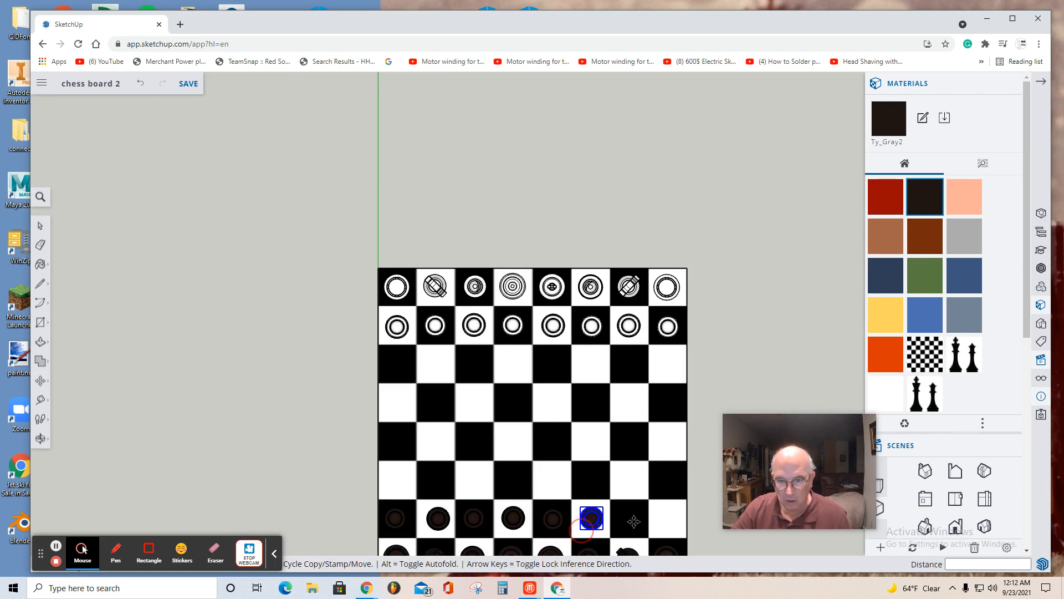
pyautogui.hotkey('ctrl', 'v')
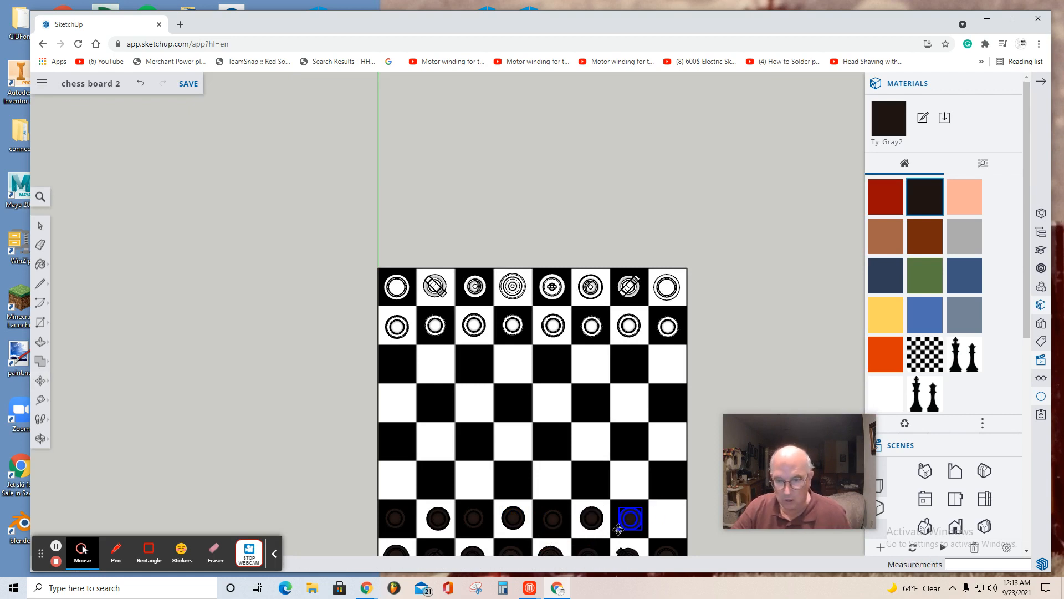
pyautogui.click(619, 530)
pyautogui.hotkey('ctrl', 'v')
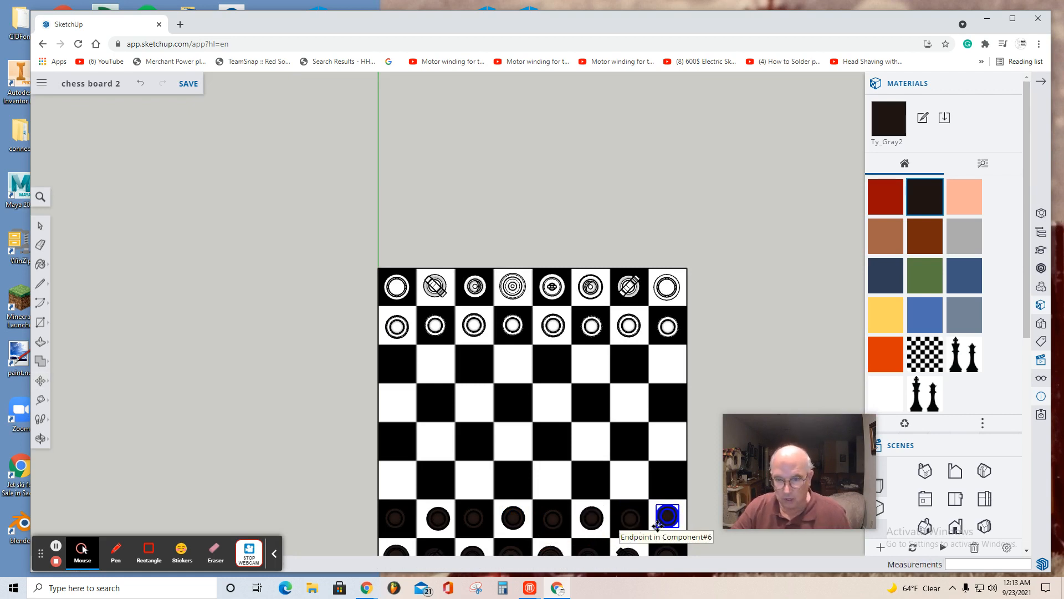
pyautogui.click(656, 529)
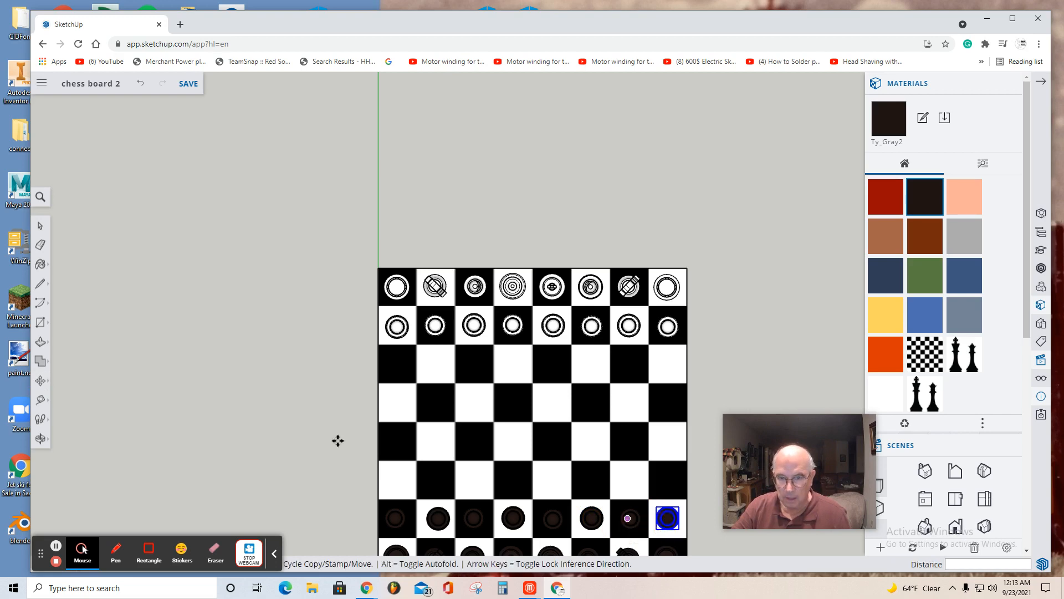
# Step: Hide the model axes and turn on shadows, with the board seen at an angle from the dark side
pyautogui.scroll(-2, 339, 438)
pyautogui.click(47, 441)
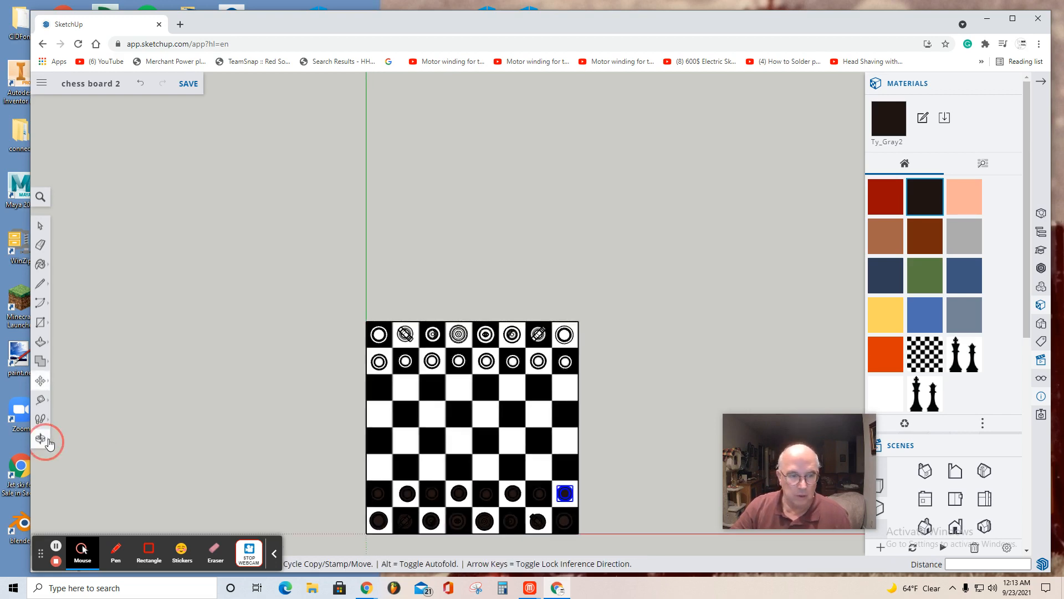
pyautogui.click(72, 399)
pyautogui.moveTo(160, 442); pyautogui.dragTo(960, 76)
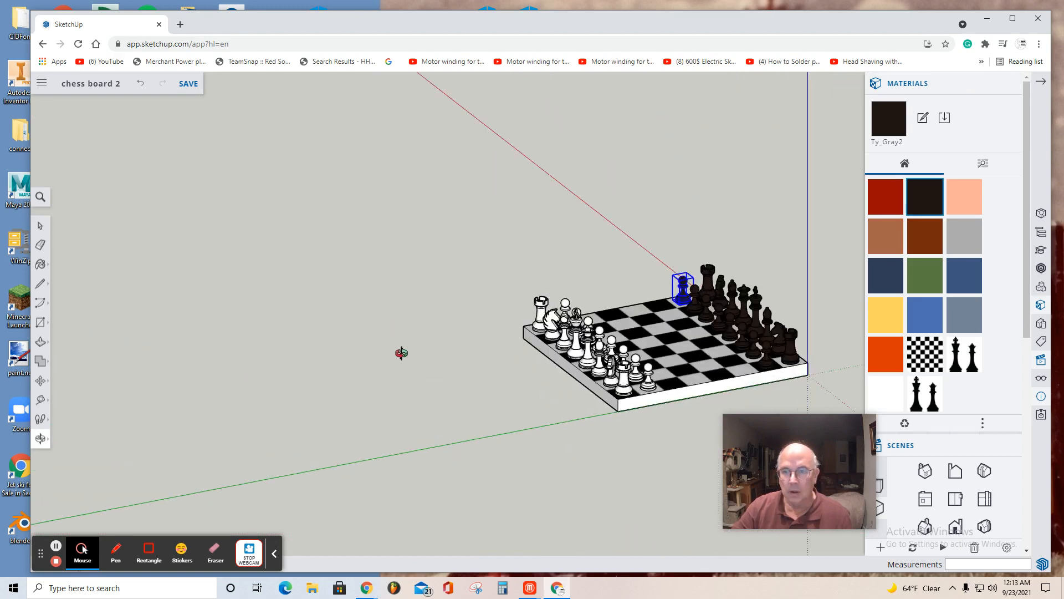
pyautogui.moveTo(399, 352); pyautogui.dragTo(50, 352)
pyautogui.moveTo(589, 458); pyautogui.dragTo(384, 469)
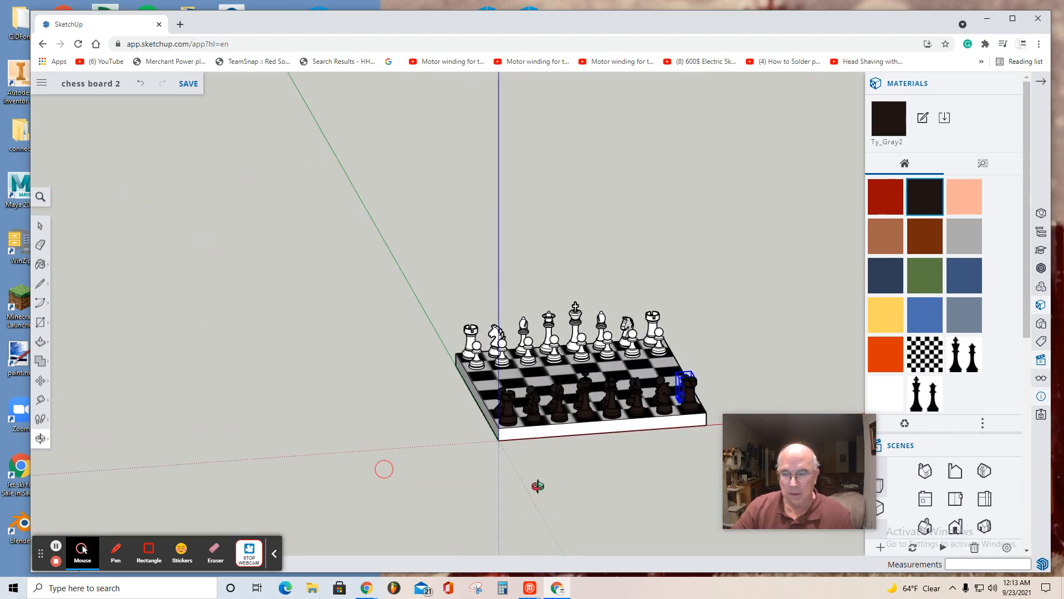
pyautogui.click(1040, 381)
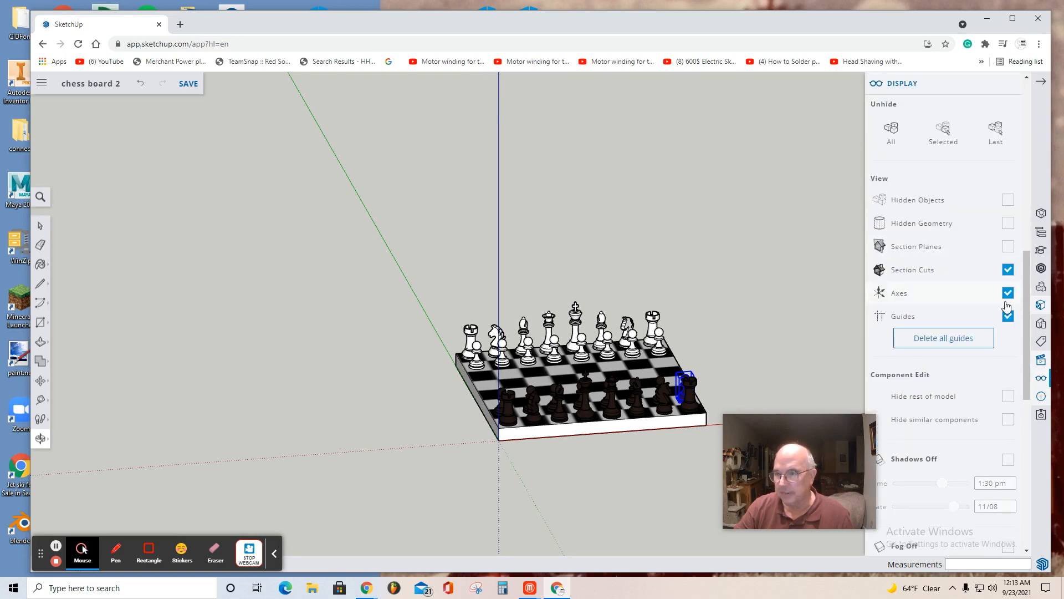
pyautogui.click(1009, 293)
pyautogui.click(1009, 462)
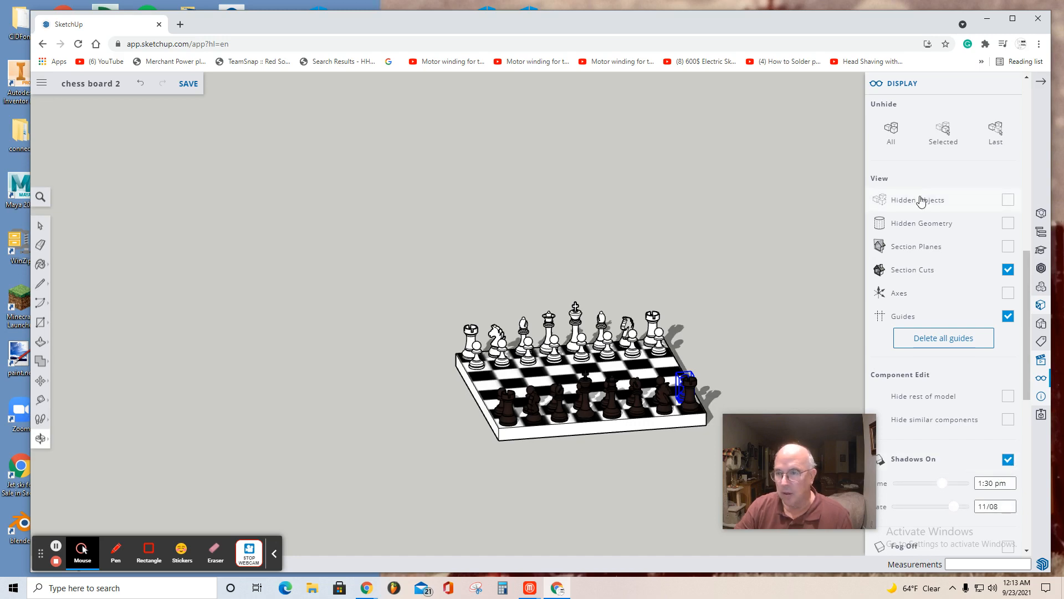
# Step: Switch the camera to perspective with the board framed from the dark side, and deselect the last pasted pawn
pyautogui.click(1040, 361)
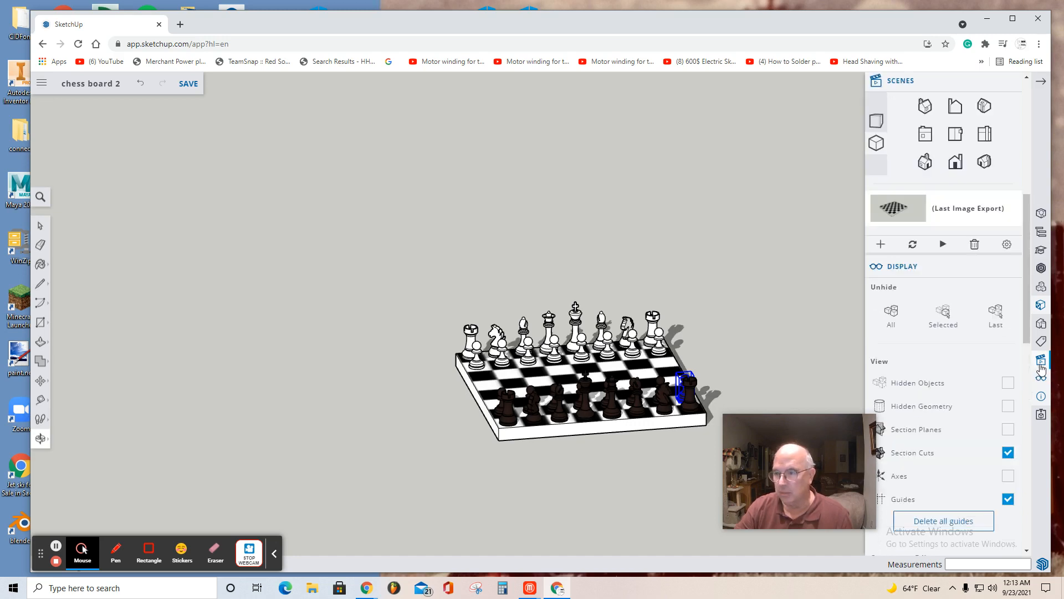
pyautogui.click(876, 124)
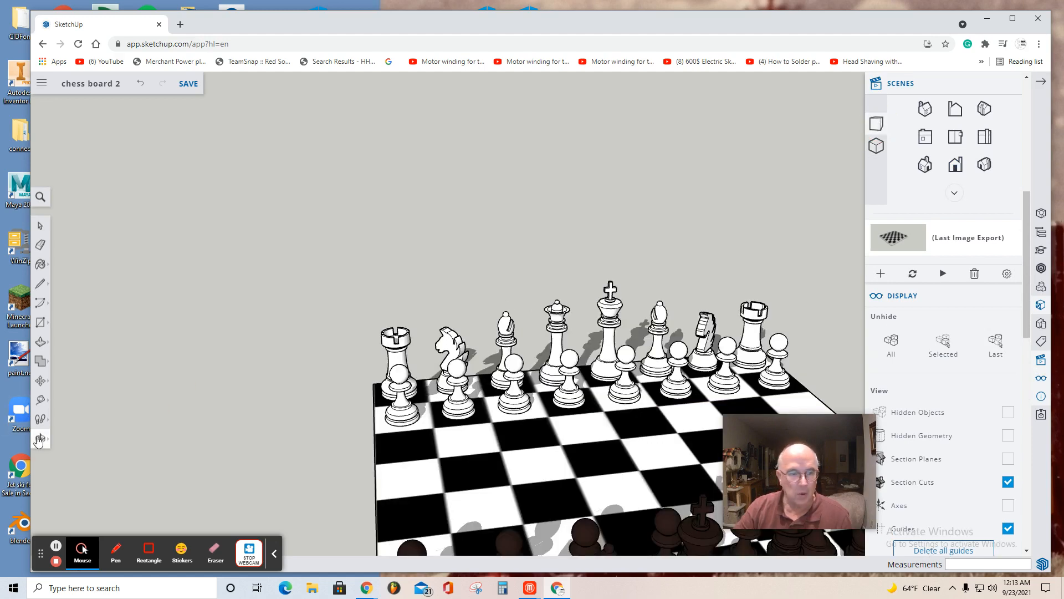
pyautogui.moveTo(41, 438)
pyautogui.click(82, 418)
pyautogui.moveTo(259, 425); pyautogui.dragTo(207, 178)
pyautogui.moveTo(274, 361); pyautogui.dragTo(215, 179)
pyautogui.moveTo(332, 369); pyautogui.dragTo(186, 294)
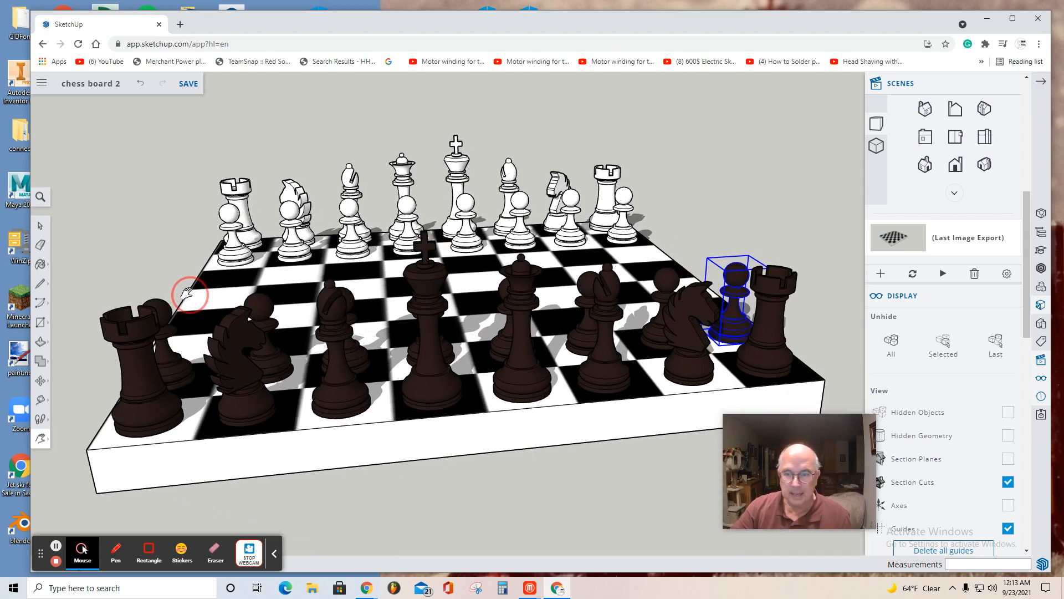
pyautogui.click(40, 225)
pyautogui.click(410, 492)
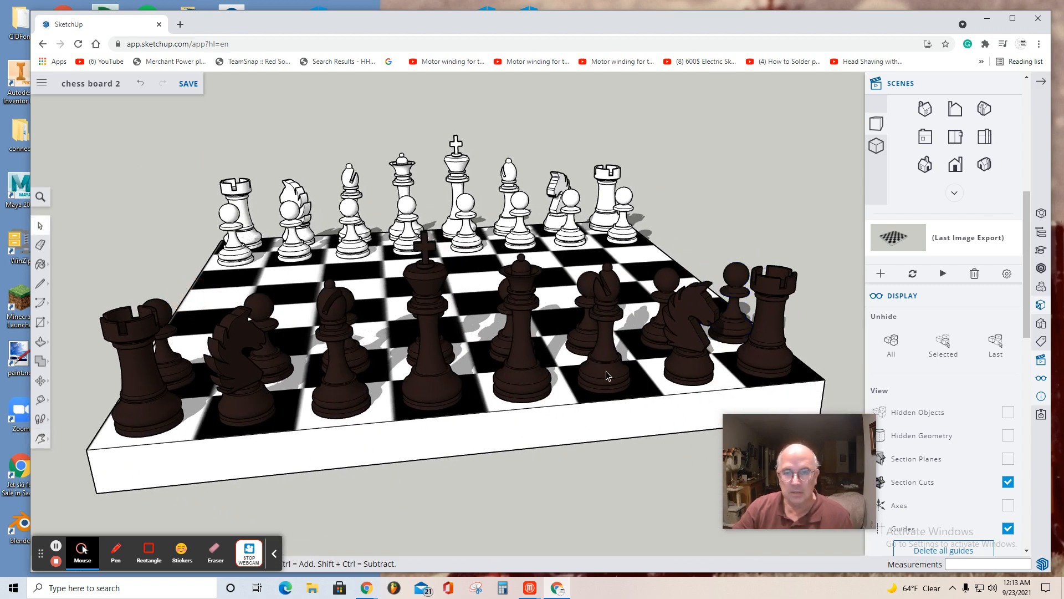
pyautogui.scroll(1, 606, 375)
pyautogui.click(400, 503)
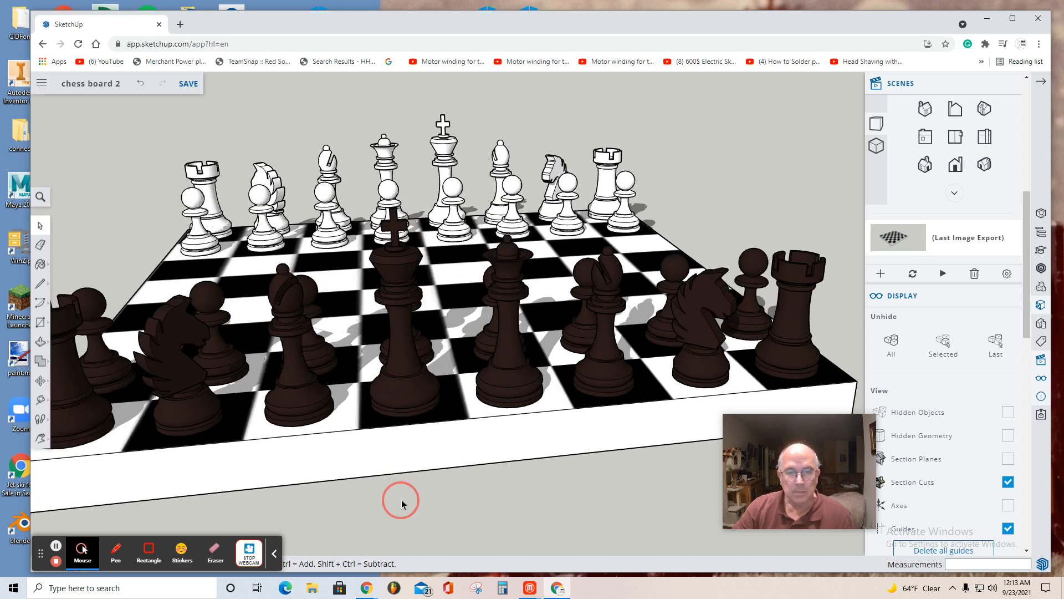
# Step: Examine the chess set in perspective from low angles along the dark side and around its corner rook
pyautogui.click(40, 438)
pyautogui.moveTo(202, 475); pyautogui.dragTo(269, 438)
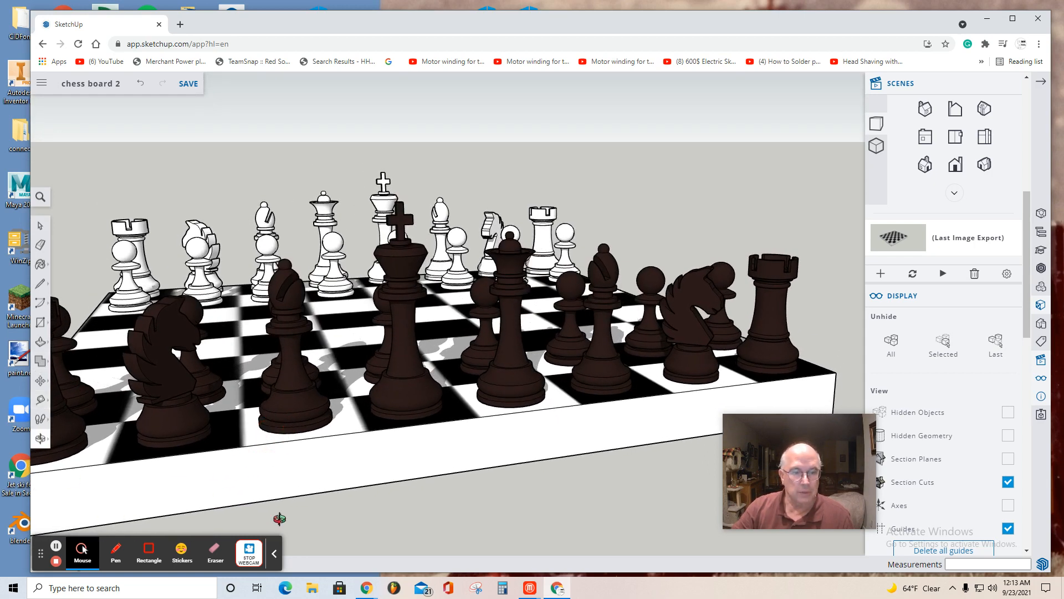
pyautogui.click(41, 438)
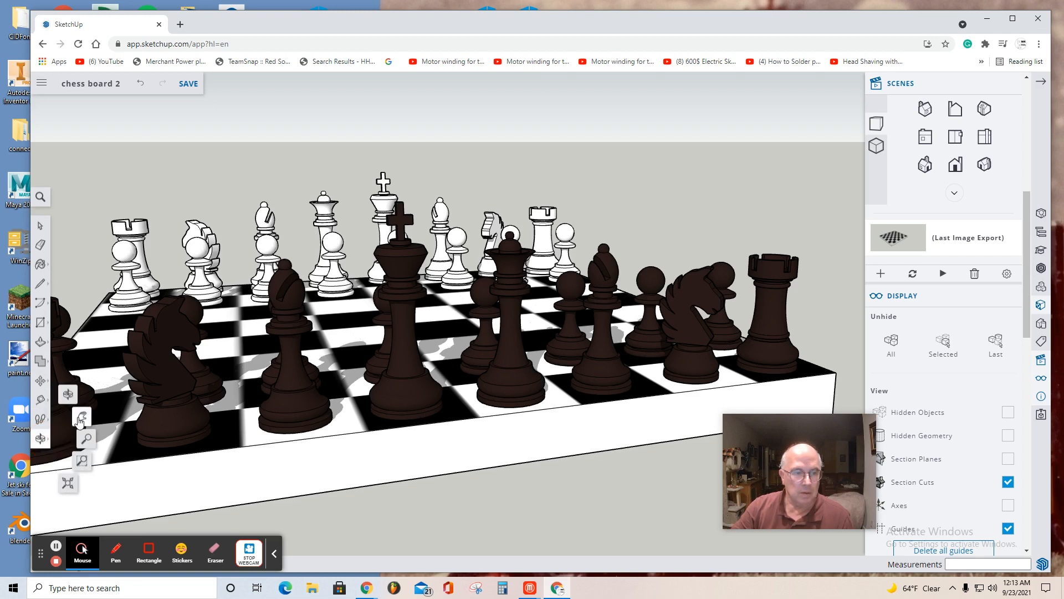
pyautogui.click(81, 420)
pyautogui.moveTo(224, 489); pyautogui.dragTo(305, 477)
pyautogui.click(45, 442)
pyautogui.click(68, 397)
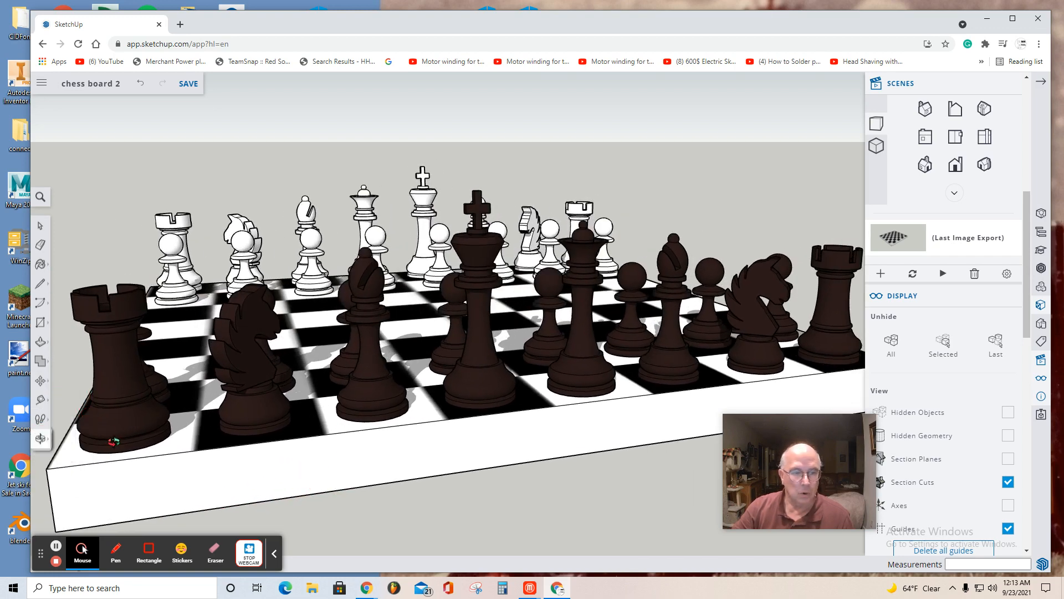
pyautogui.moveTo(111, 443); pyautogui.dragTo(282, 414)
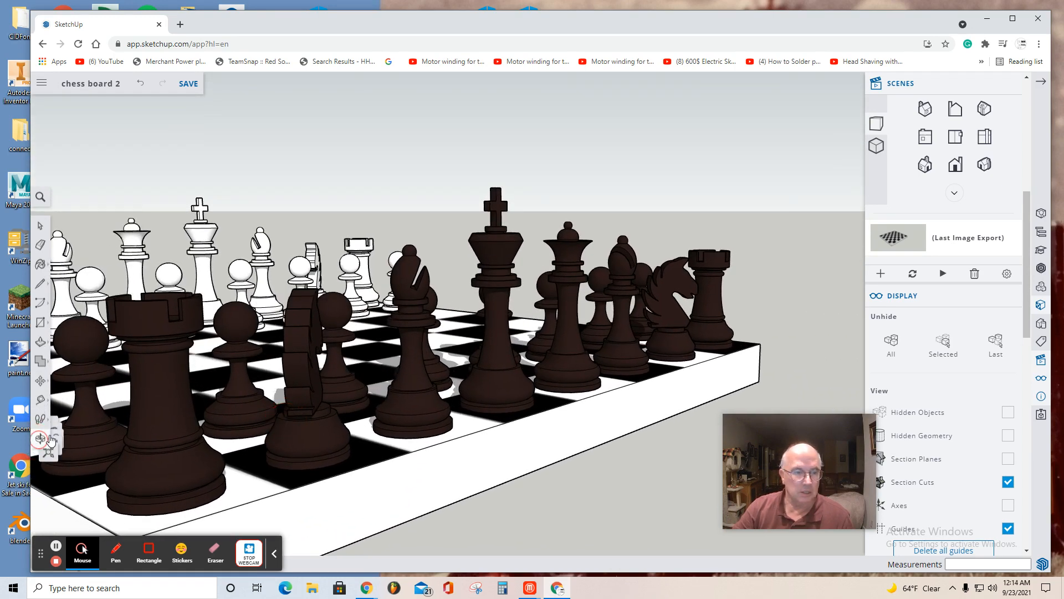
pyautogui.click(69, 397)
pyautogui.moveTo(97, 409); pyautogui.dragTo(253, 367)
pyautogui.click(39, 439)
pyautogui.click(81, 420)
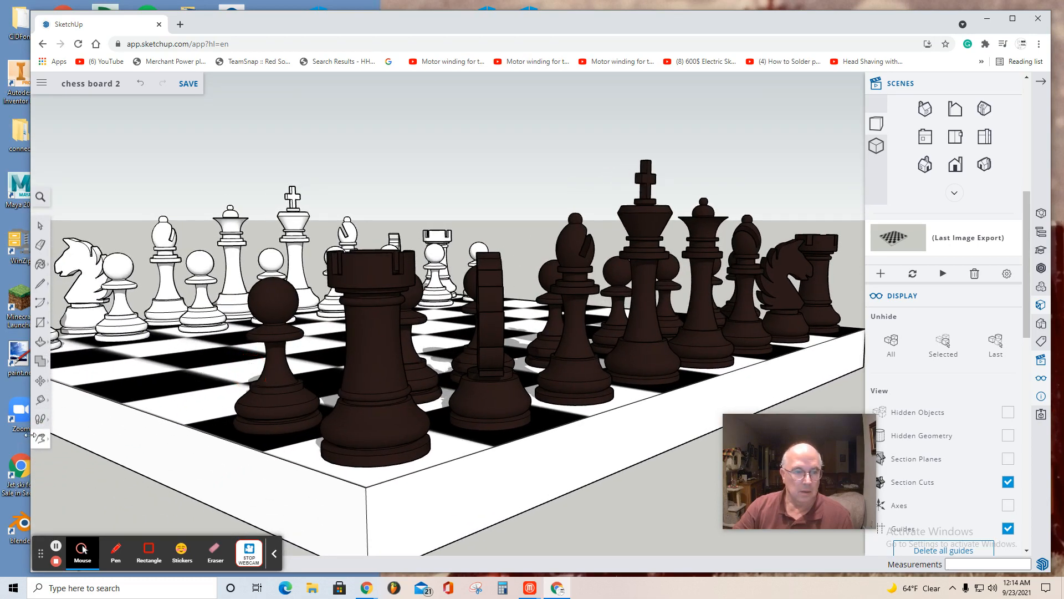
pyautogui.click(40, 438)
pyautogui.click(77, 396)
pyautogui.moveTo(163, 395); pyautogui.dragTo(166, 461)
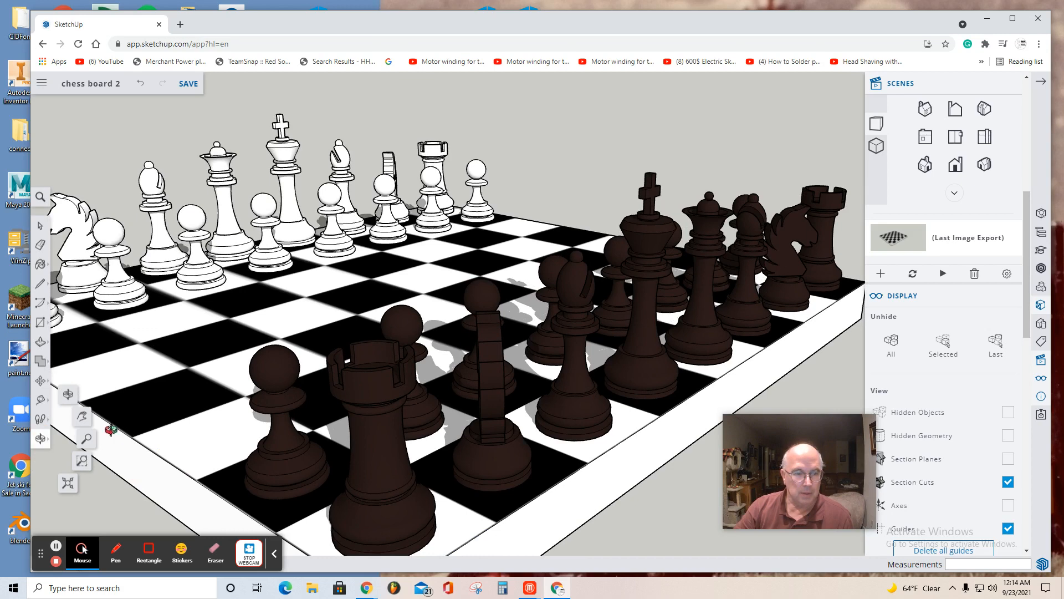
# Step: Frame the chess board in perspective from the dark rook's corner, looking slightly down across both sets
pyautogui.click(82, 415)
pyautogui.moveTo(147, 412); pyautogui.dragTo(157, 428)
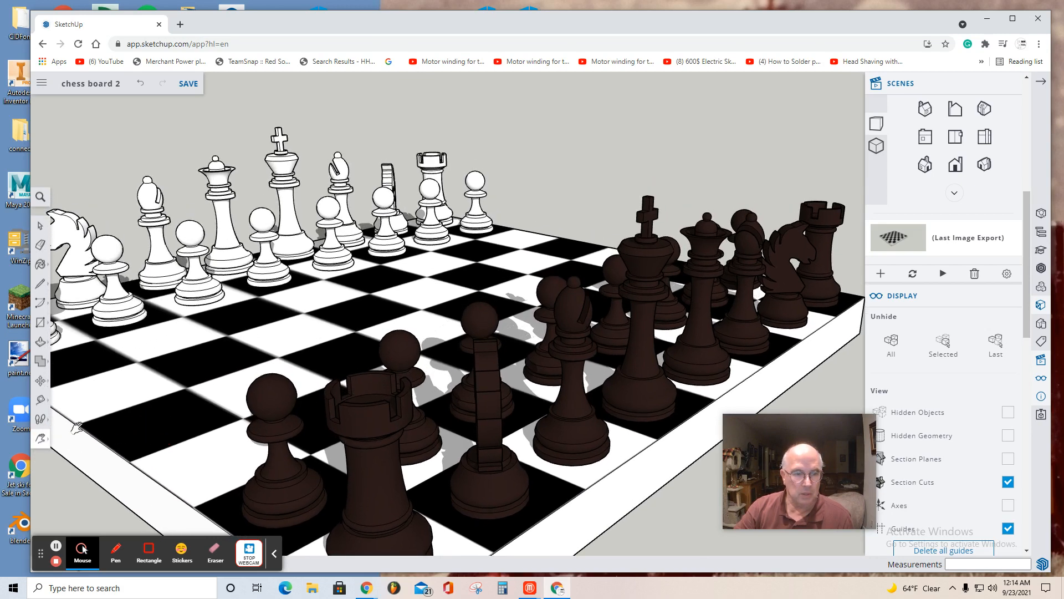
pyautogui.moveTo(43, 442)
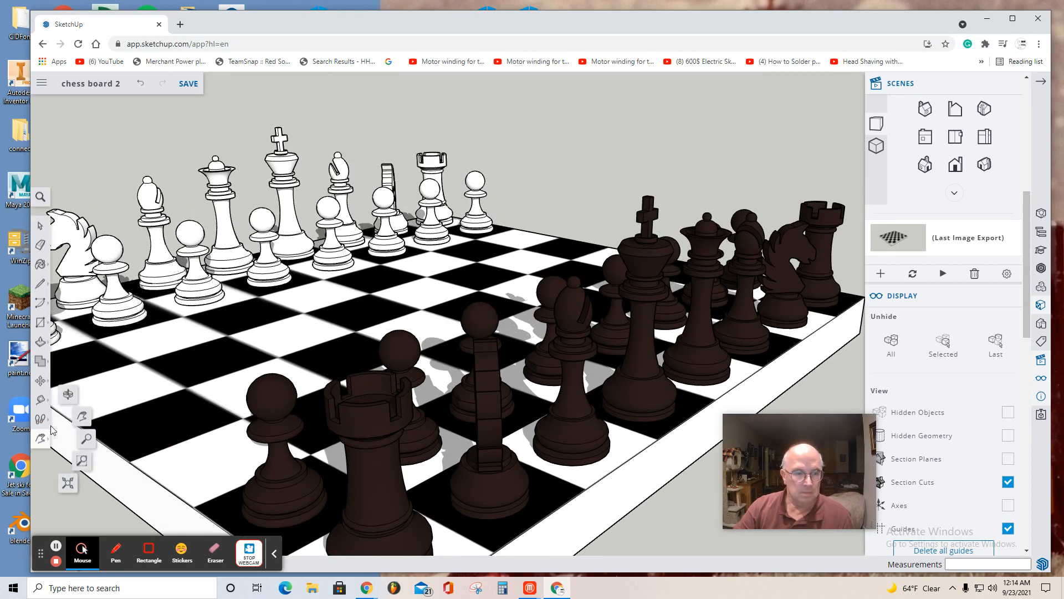
pyautogui.click(67, 400)
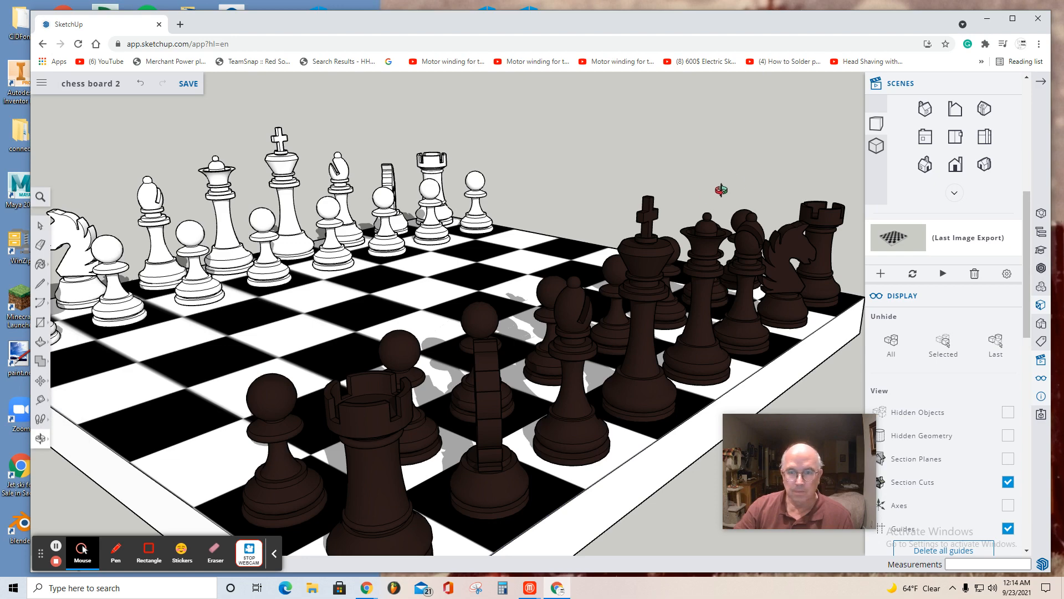
pyautogui.moveTo(721, 189)
pyautogui.mouseDown()
pyautogui.moveTo(701, 190)
pyautogui.moveTo(720, 203)
pyautogui.mouseUp()
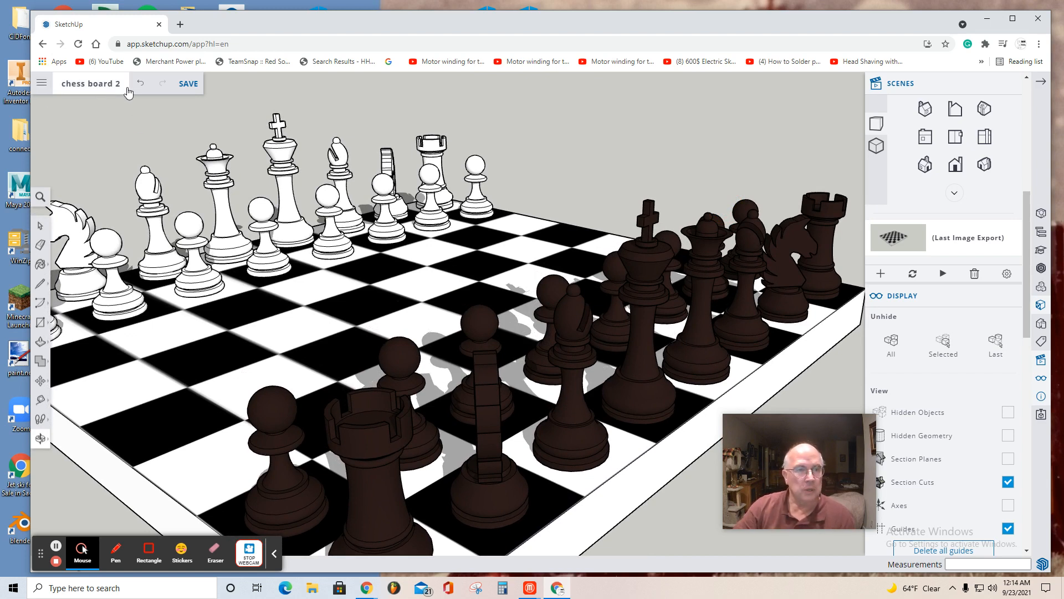
# Step: Save the model under the new name "Chess set final" in the SketchUp project folder
pyautogui.click(41, 84)
pyautogui.click(71, 185)
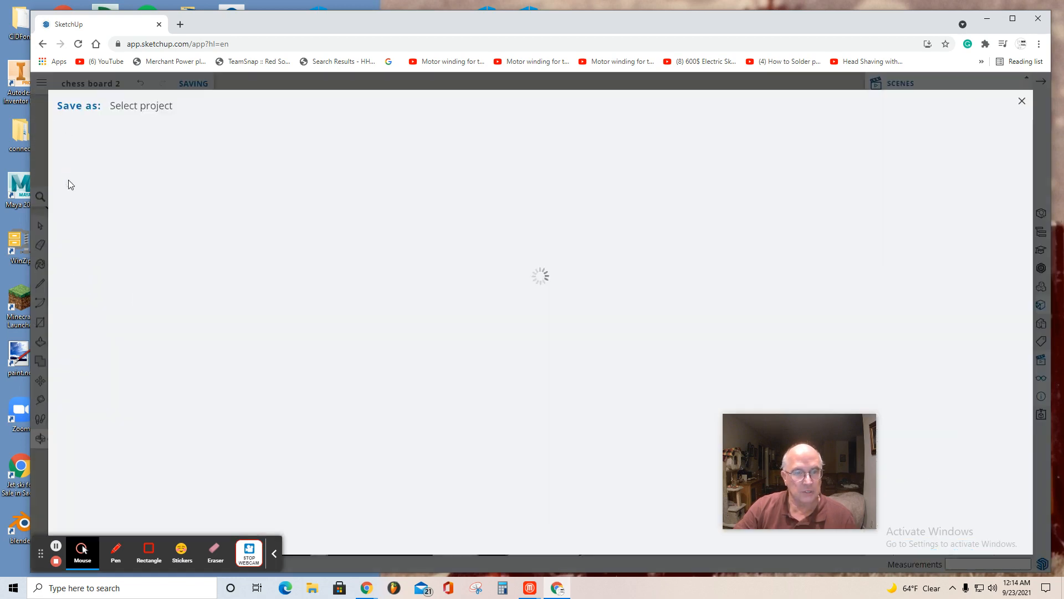
pyautogui.click(133, 198)
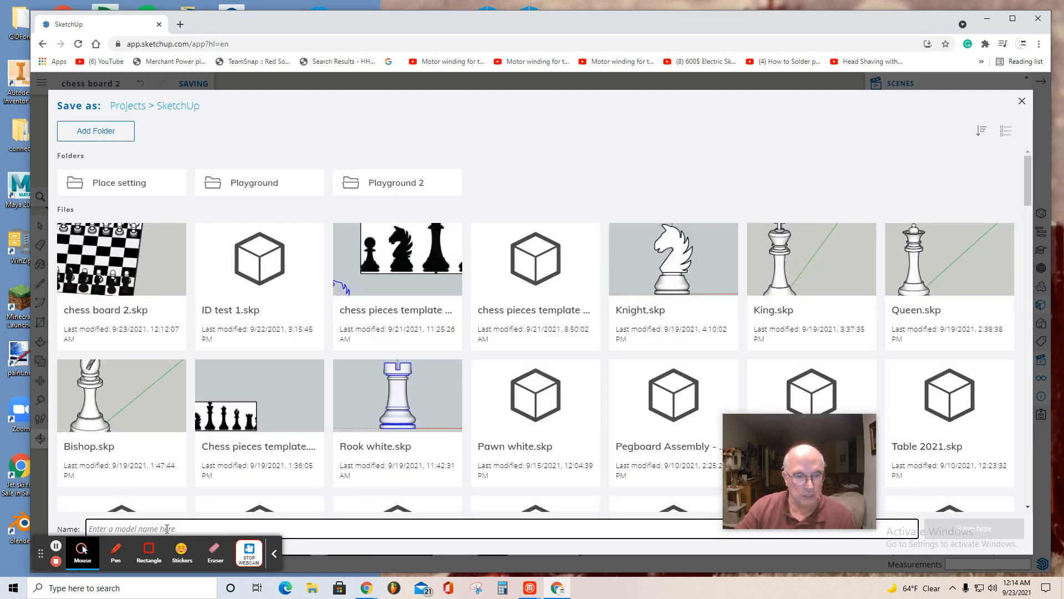
pyautogui.write('c')
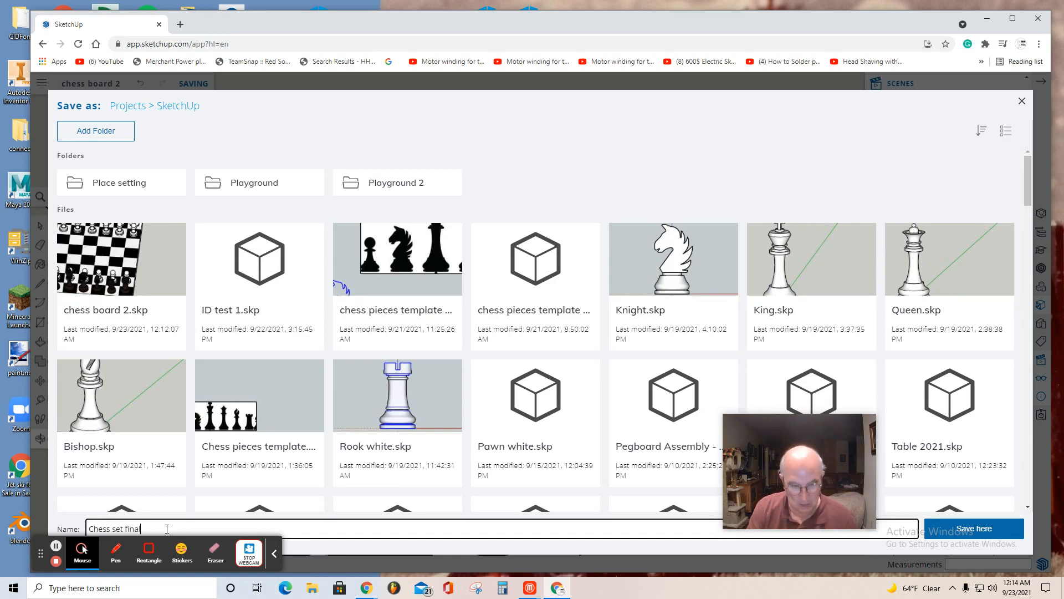
pyautogui.click(989, 531)
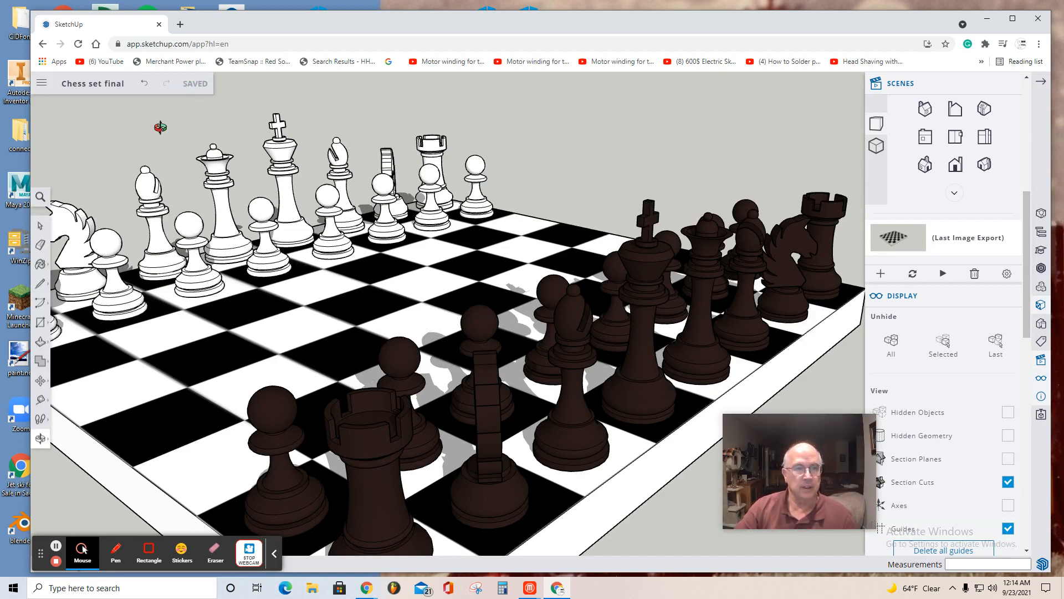
# Step: Download the current perspective view of the chess set as a PNG image
pyautogui.click(41, 86)
pyautogui.moveTo(72, 226)
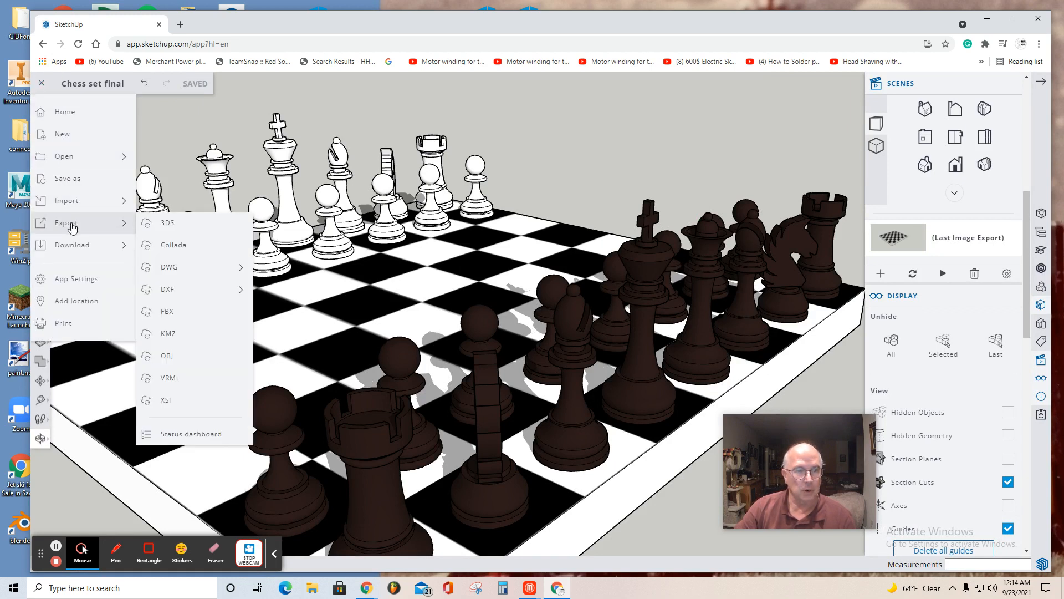
pyautogui.moveTo(72, 206)
pyautogui.moveTo(77, 248)
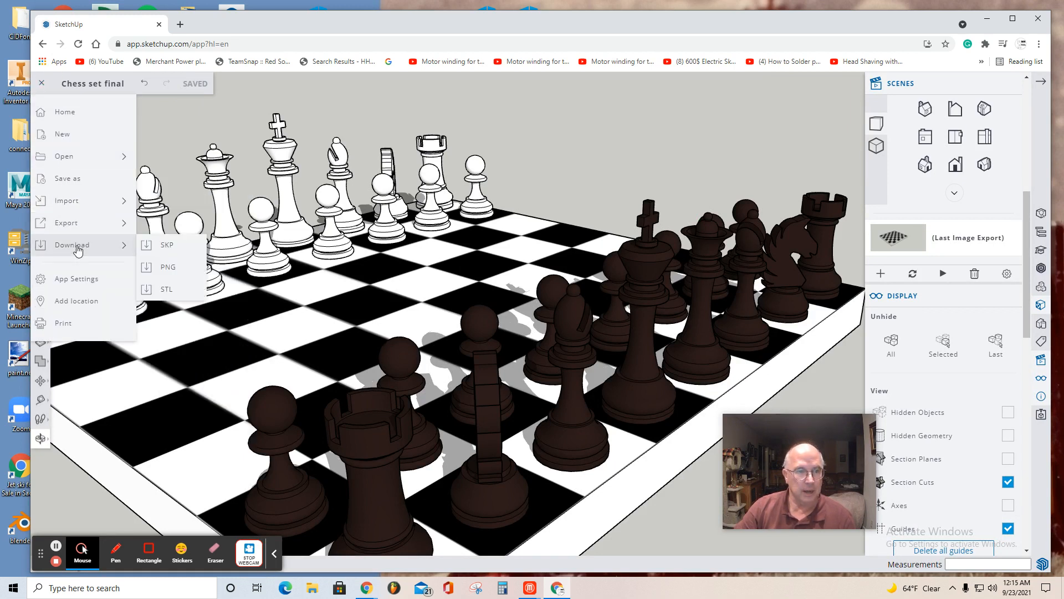
pyautogui.click(169, 267)
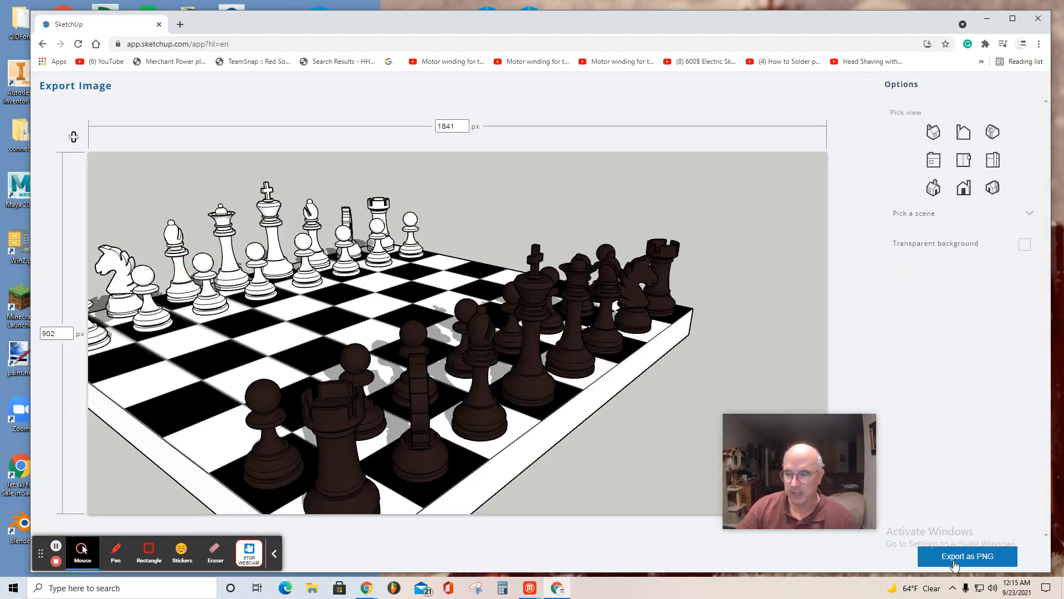
pyautogui.click(979, 558)
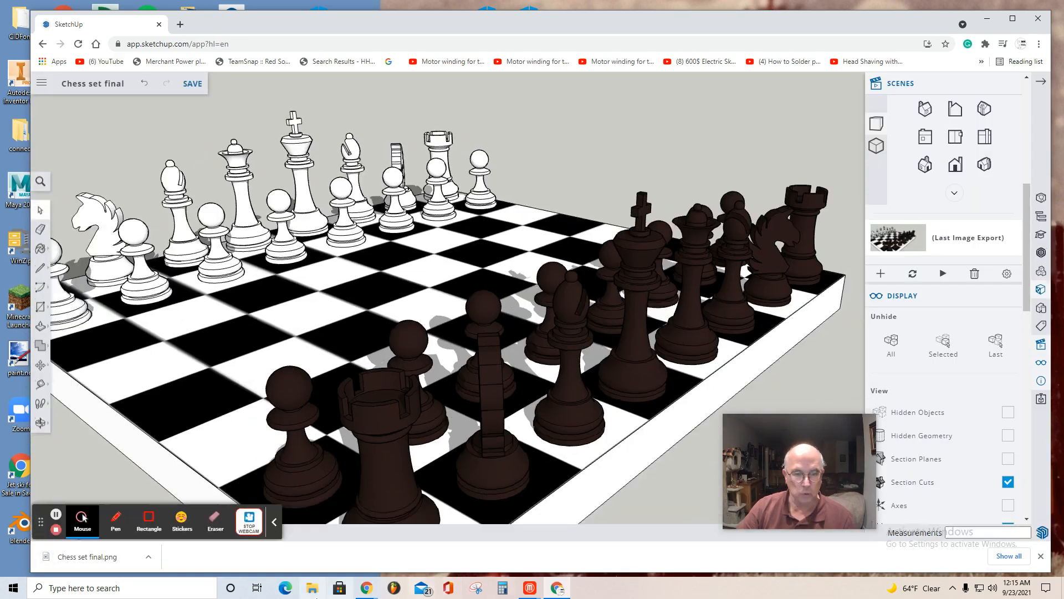
# Step: Switch to File Explorer and open the "Chess set final" image from the Downloads folder
pyautogui.click(312, 588)
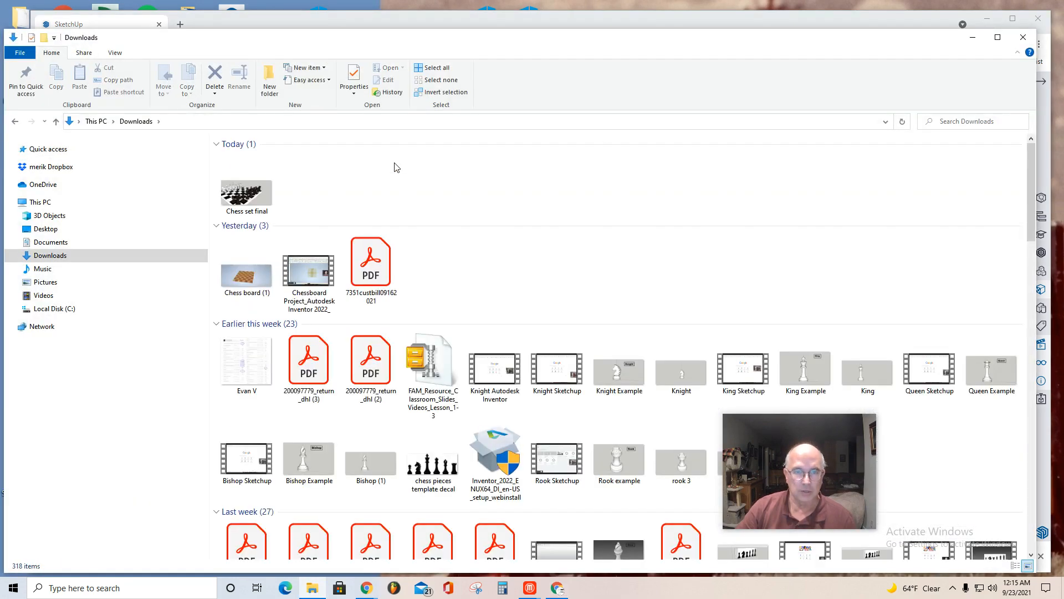
pyautogui.doubleClick(255, 202)
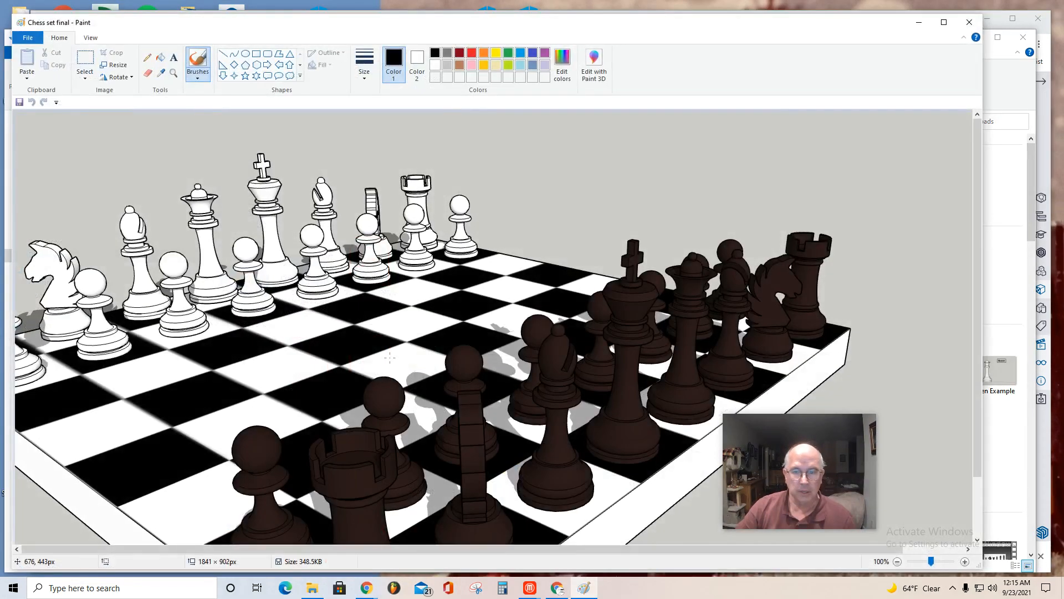